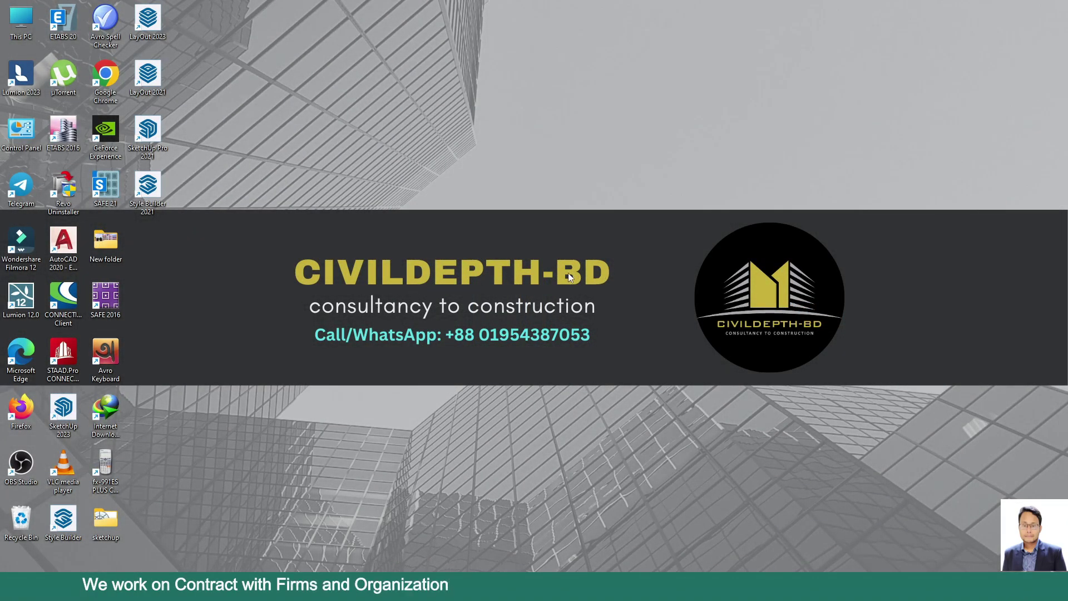
Switch to SketchUp to view the finished "arced window" model, and bring up the untitled blank model
mouse_move(767, 587)
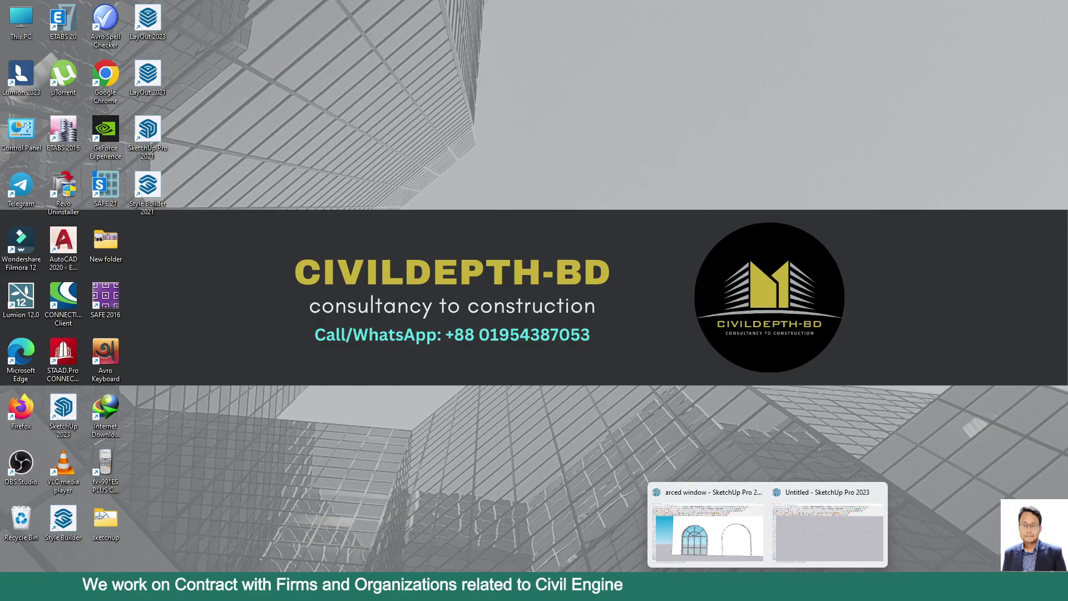
click(739, 557)
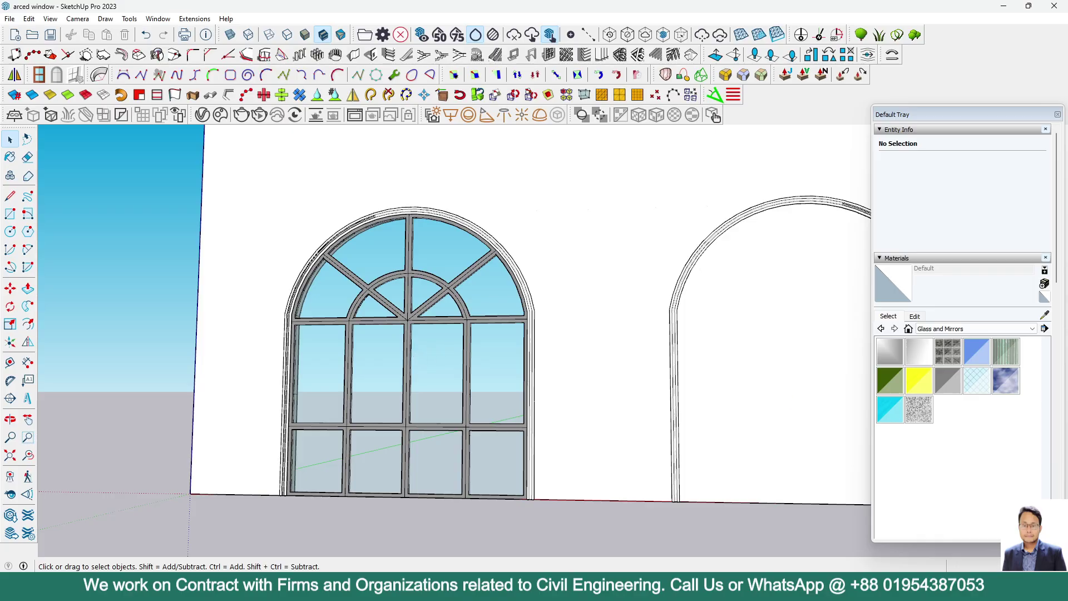
mouse_move(768, 588)
click(806, 543)
Draw a 10' by 5" rectangle on the ground from the origin along the red axis
mouse_move(151, 202)
middle_down()
mouse_move(321, 382)
mouse_move(193, 392)
middle_up()
scroll(456, 181, up, 2)
click(9, 214)
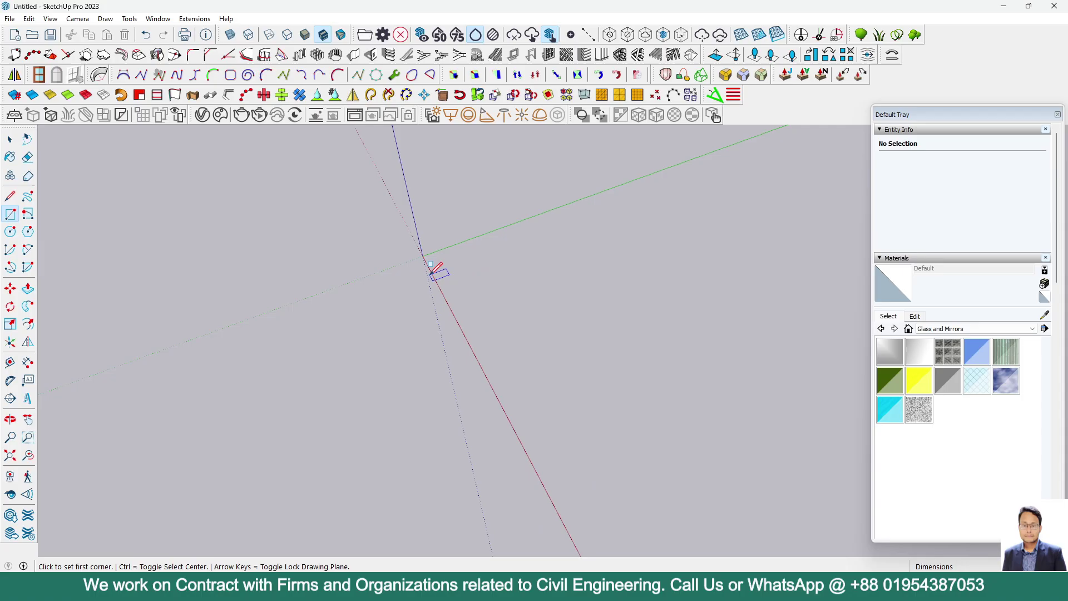
click(422, 255)
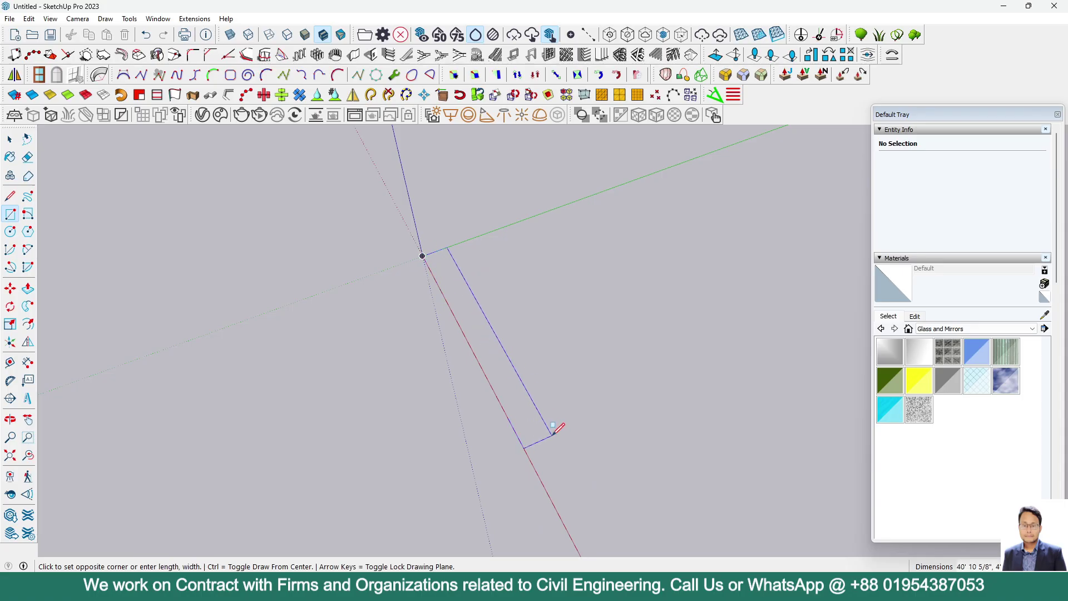
text(10',)
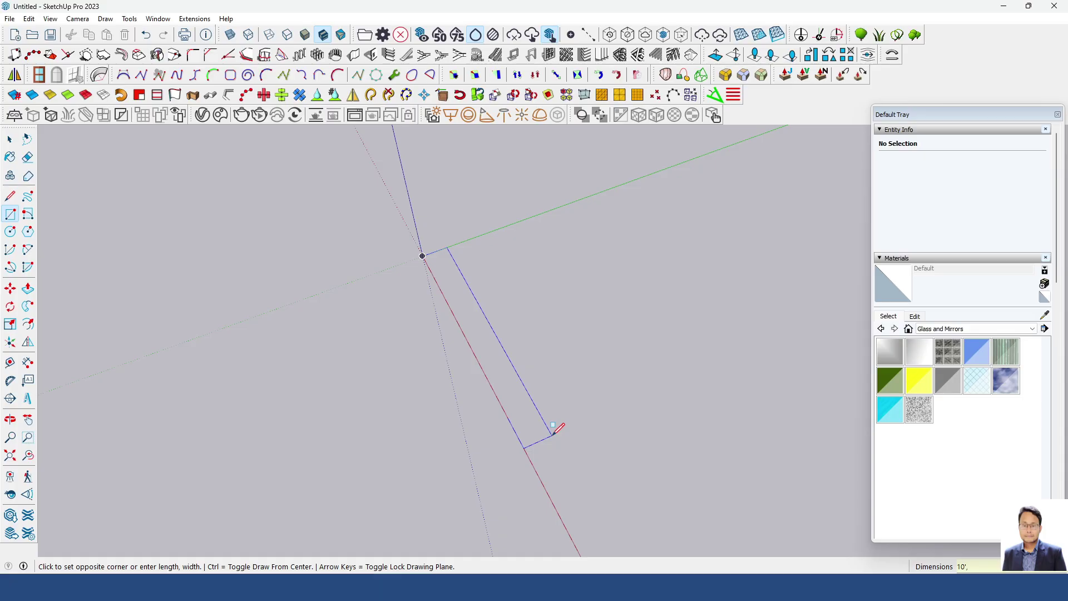
text(5")
key(Return)
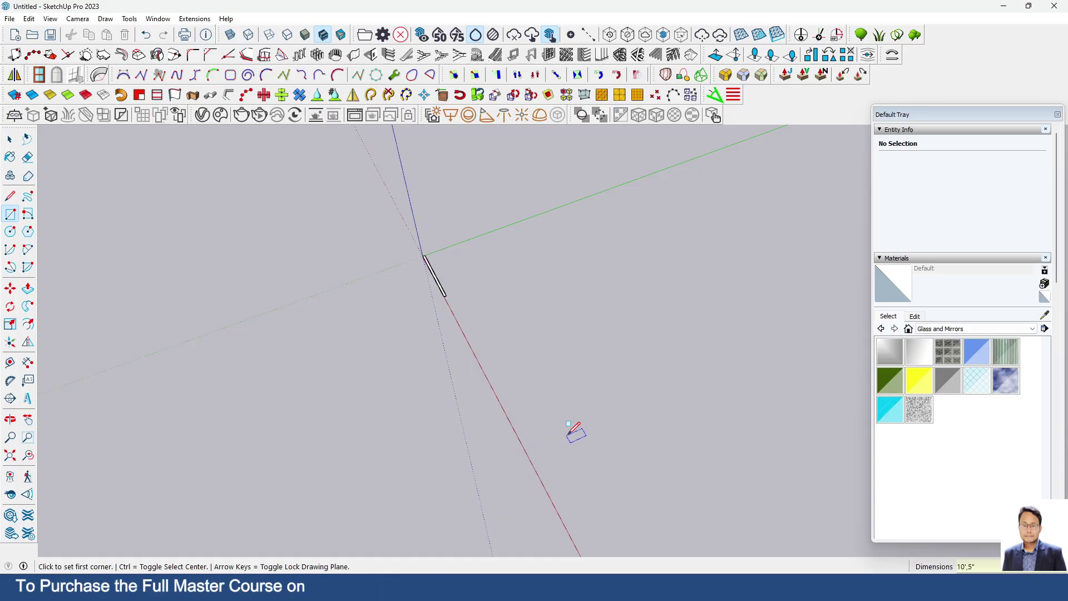
Make the rectangle's face and edges into a group
scroll(434, 287, up, 5)
key(space)
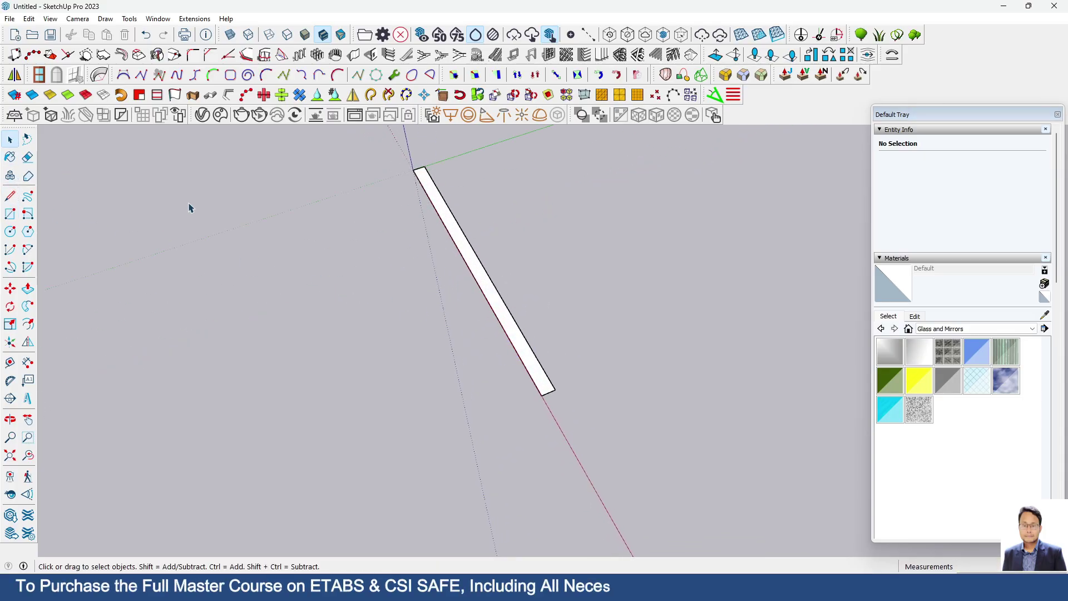
scroll(443, 269, up, 3)
right_click(413, 273)
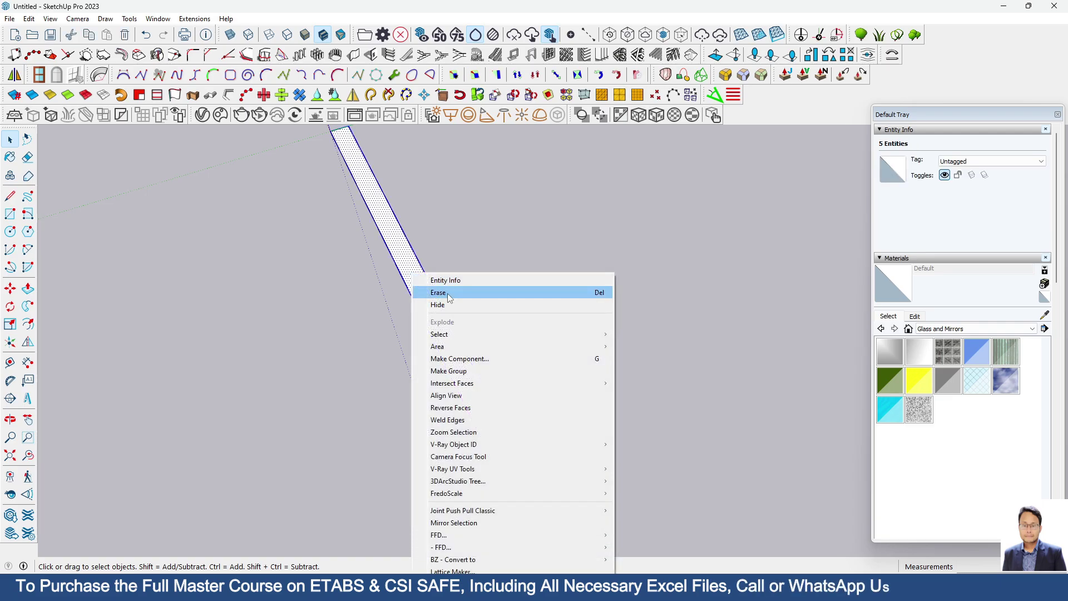
click(449, 370)
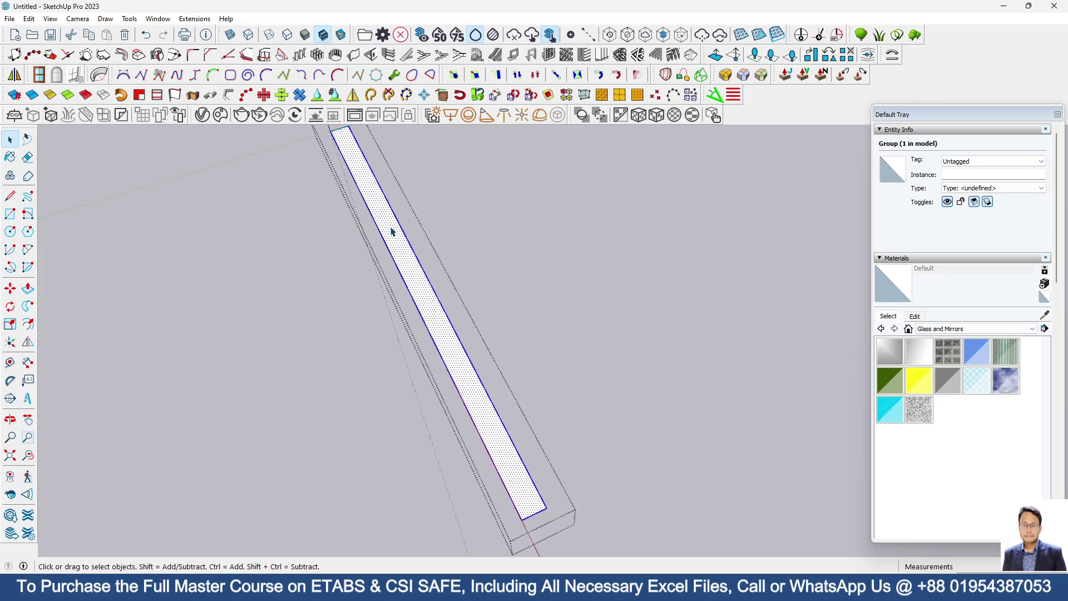
Open the rectangle group for editing and extrude its face up 10' to form a wall
key(ctrl+z)
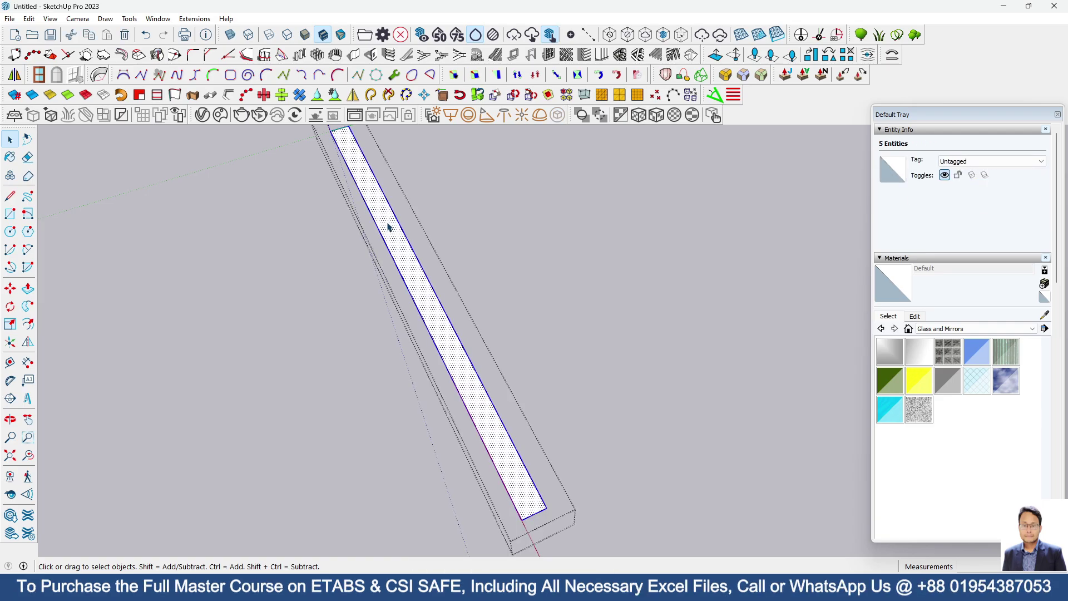
click(27, 289)
click(423, 290)
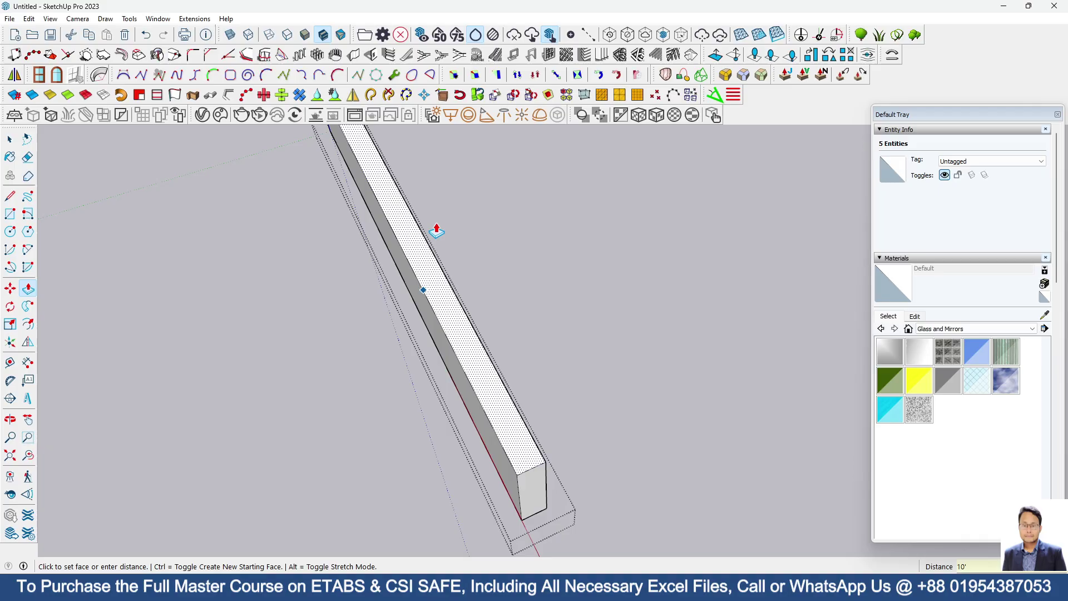
key(Return)
scroll(580, 277, down, 2)
middle_drag(529, 331, 143, 335)
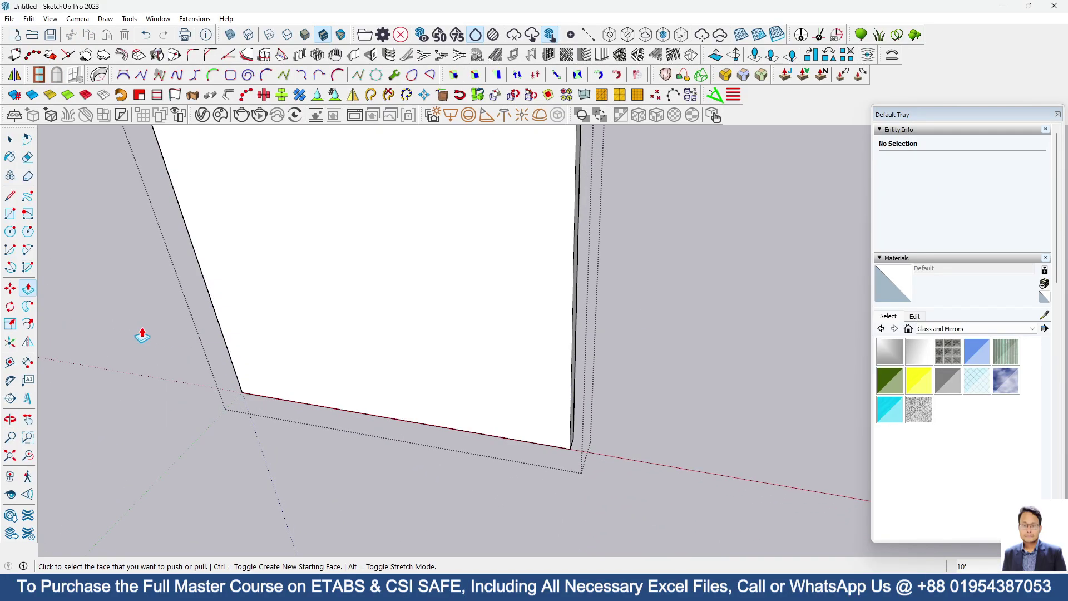
Place a vertical guide 2' in from the wall's left edge and a second one 6' from the first
click(10, 362)
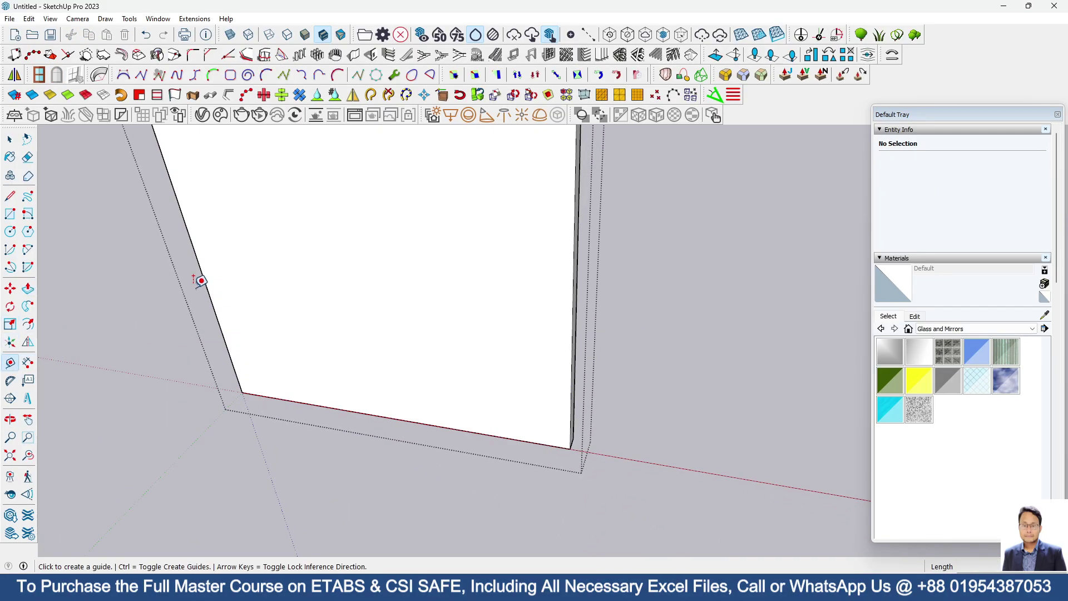
click(190, 240)
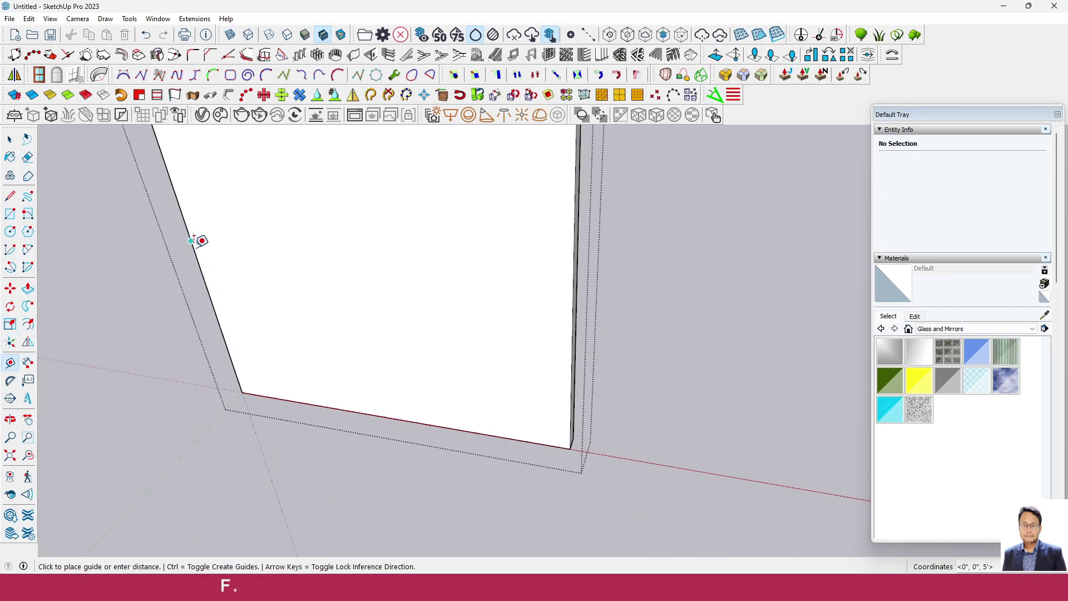
click(257, 245)
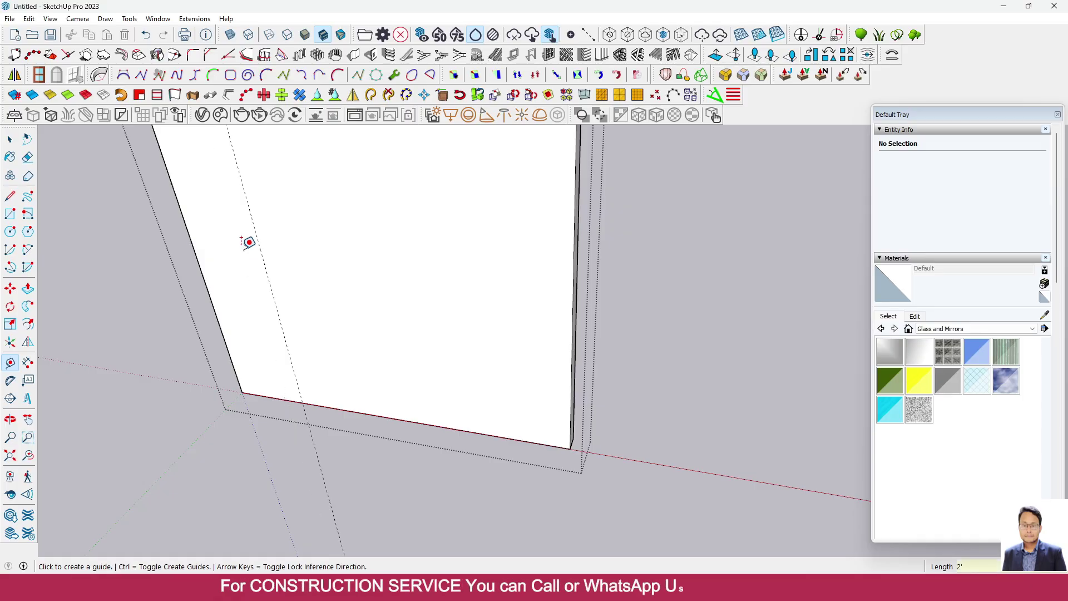
click(260, 250)
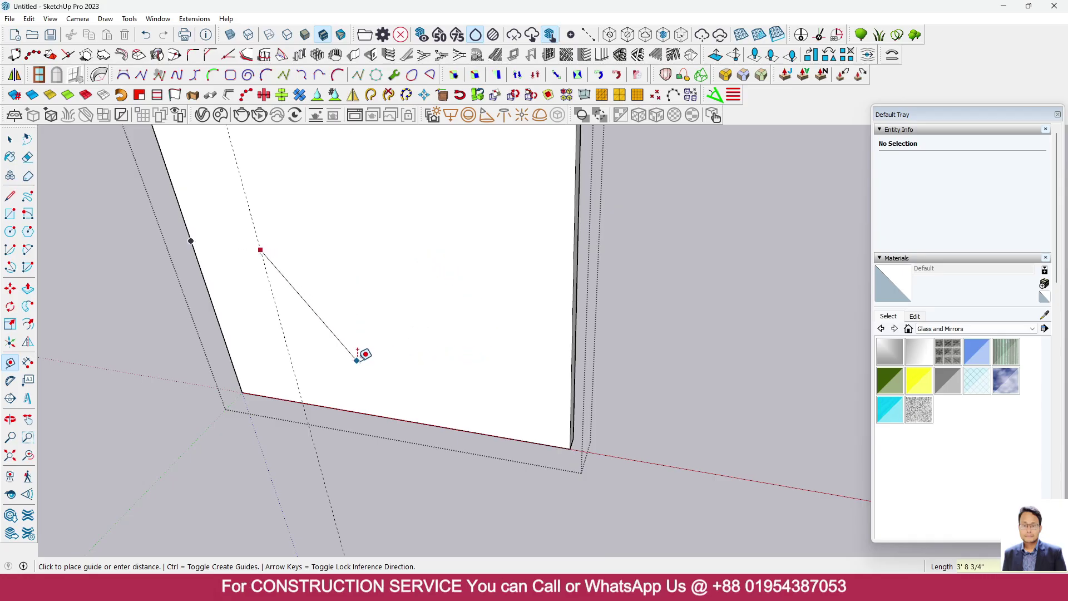
key(Escape)
click(281, 322)
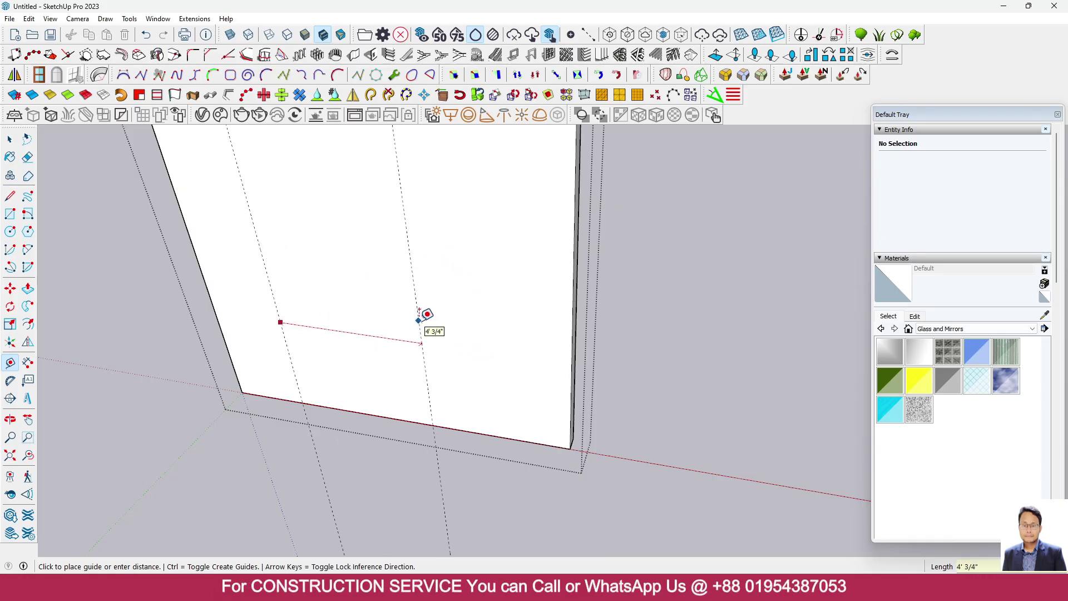
key(Return)
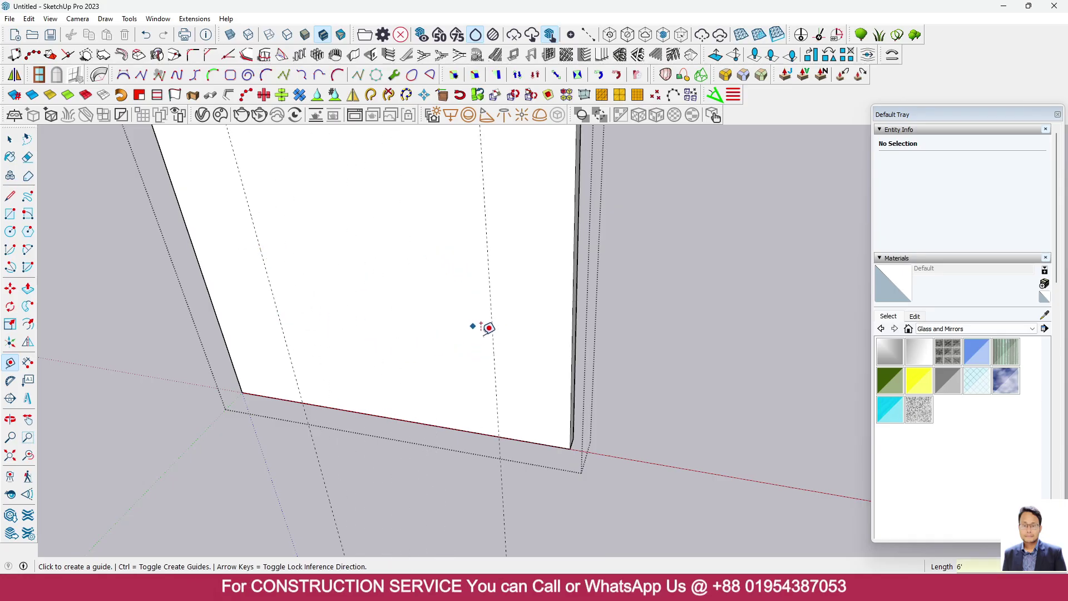
Place a horizontal guide on the wall 7' above its bottom edge
scroll(516, 334, down, 3)
middle_drag(543, 393, 549, 278)
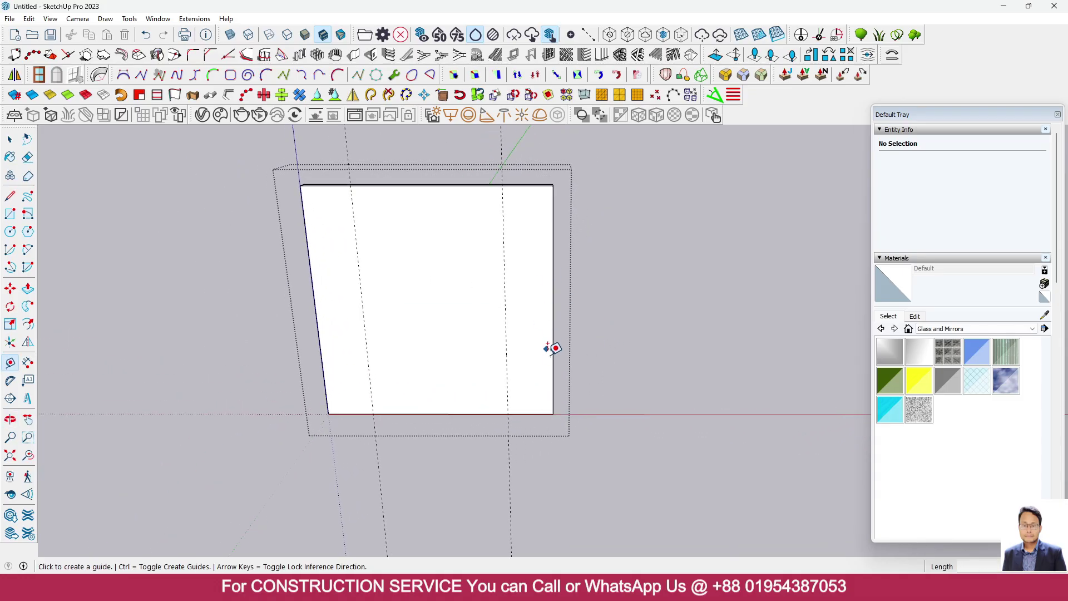
click(425, 414)
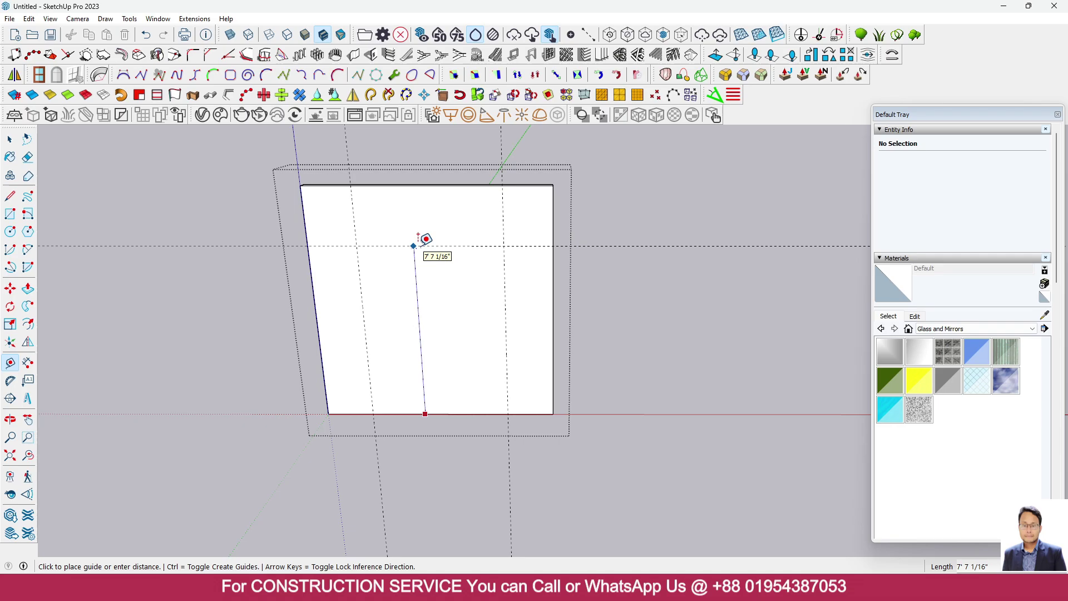
key(Return)
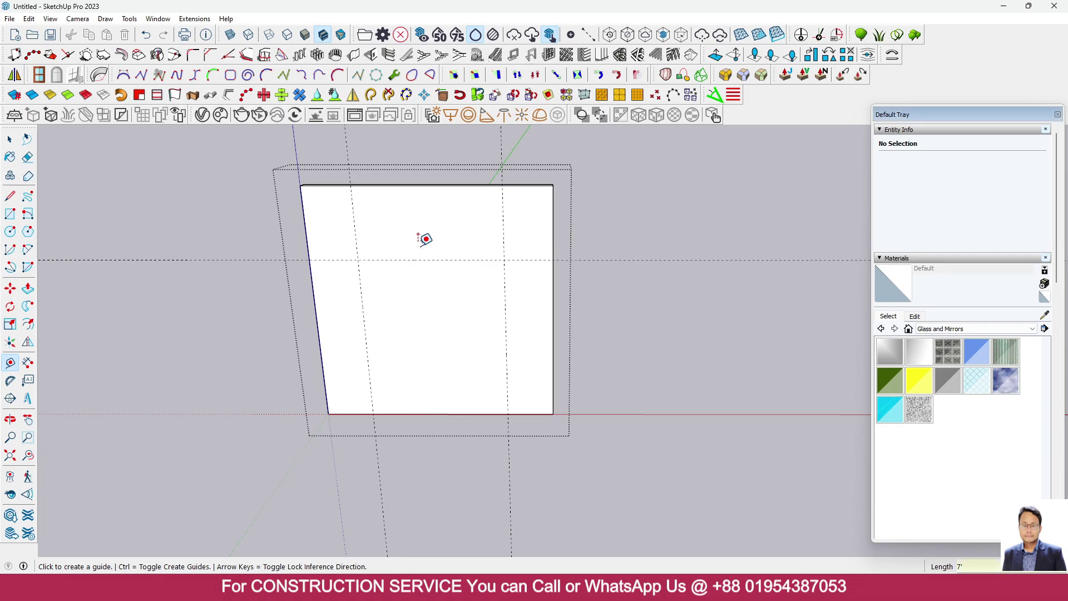
Place a horizontal guide 2.5' above the wall's bottom edge and another one 2' above that guide
click(440, 414)
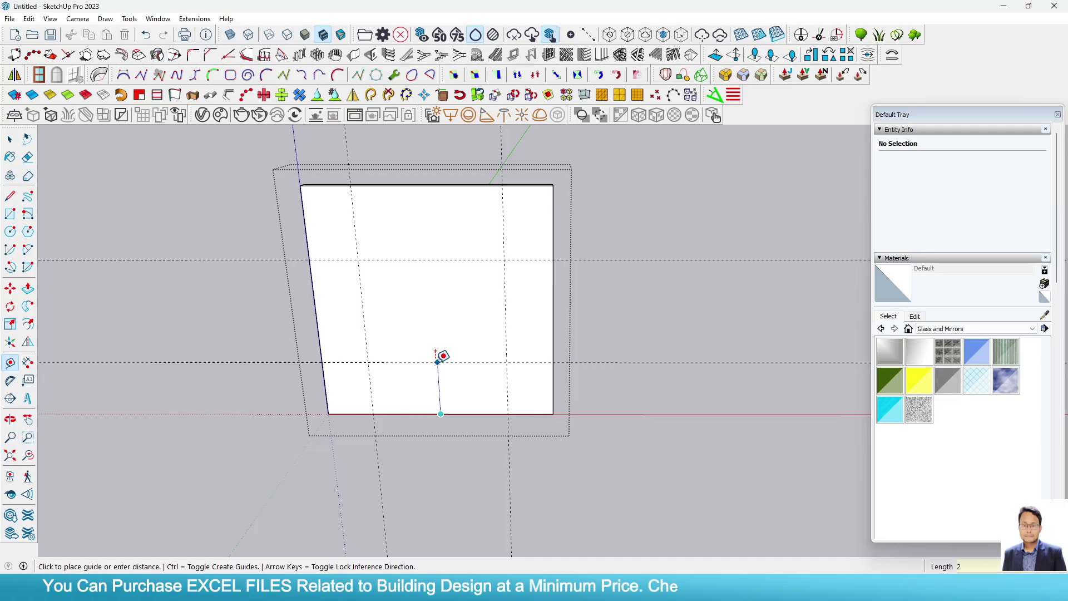
text(2.5)
key(Return)
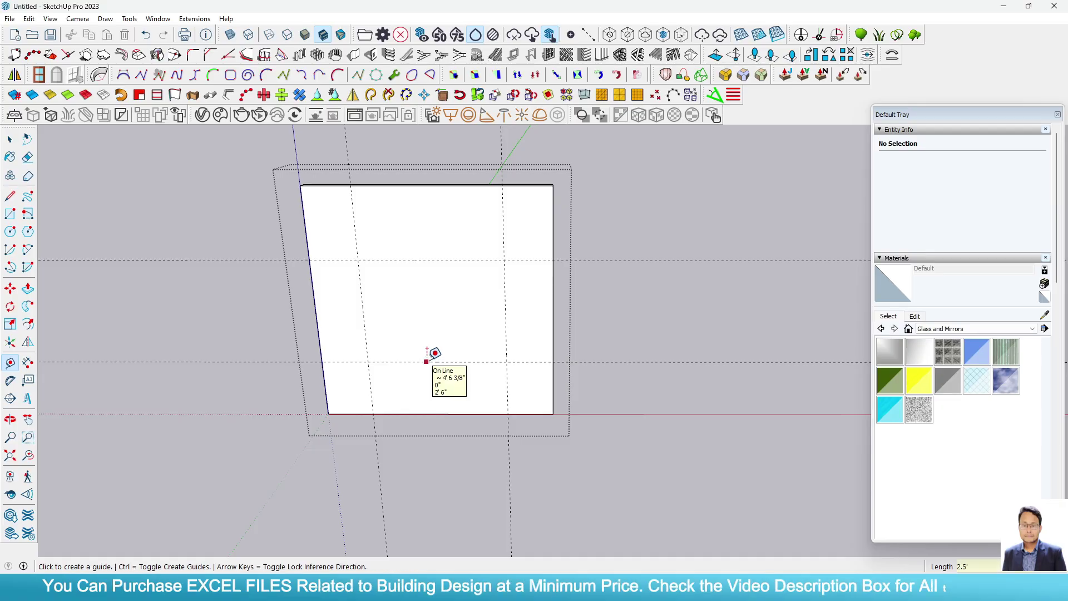
click(426, 362)
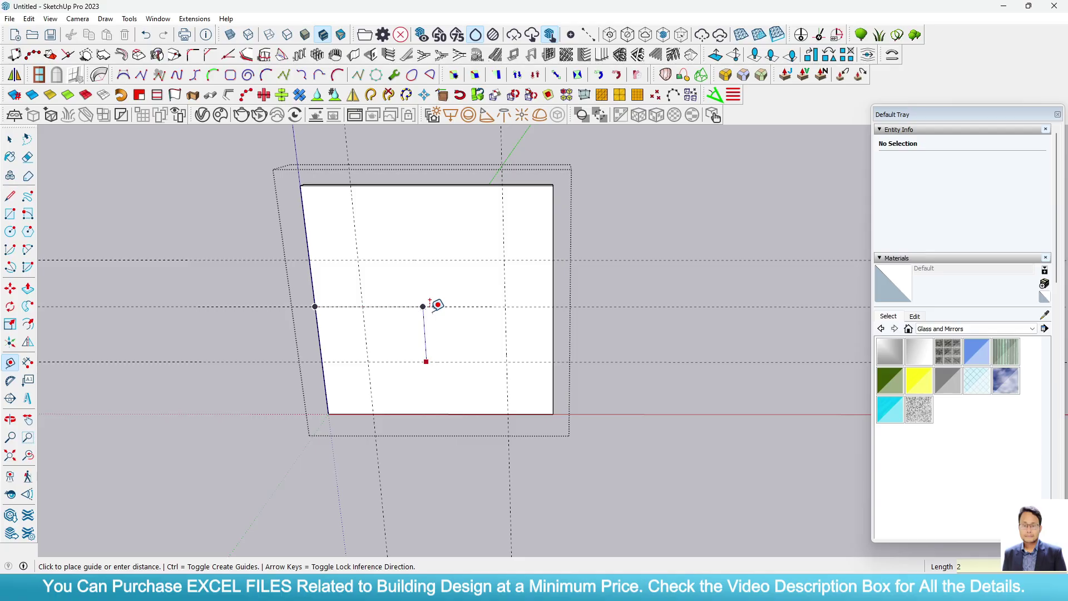
text(2)
key(Return)
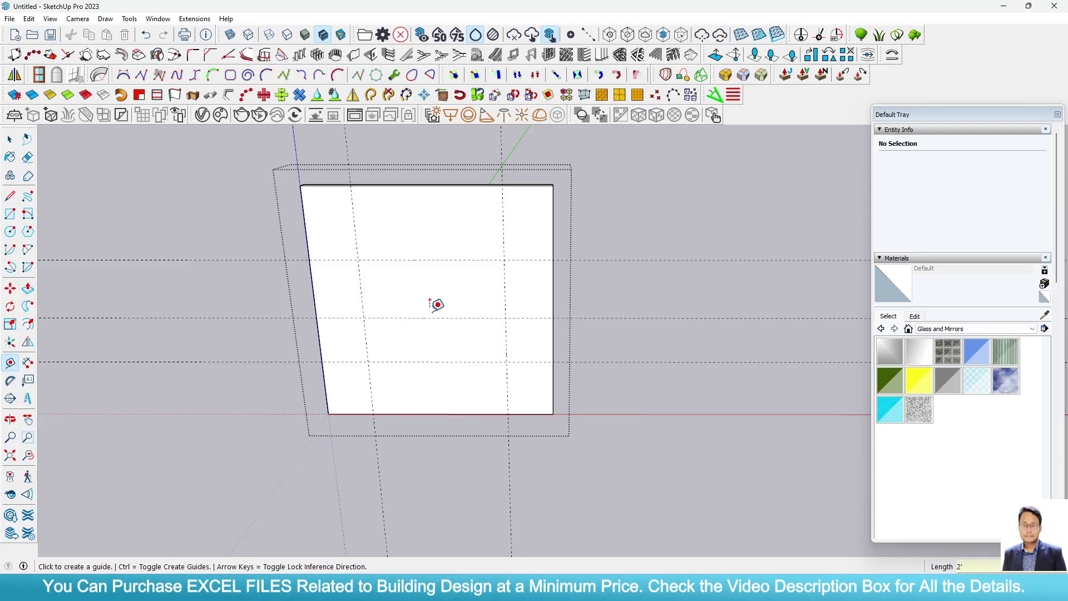
Draw a 2-point arc between the vertical guides on the middle horizontal guide, bulging 2' 6" up to the top guide
click(27, 249)
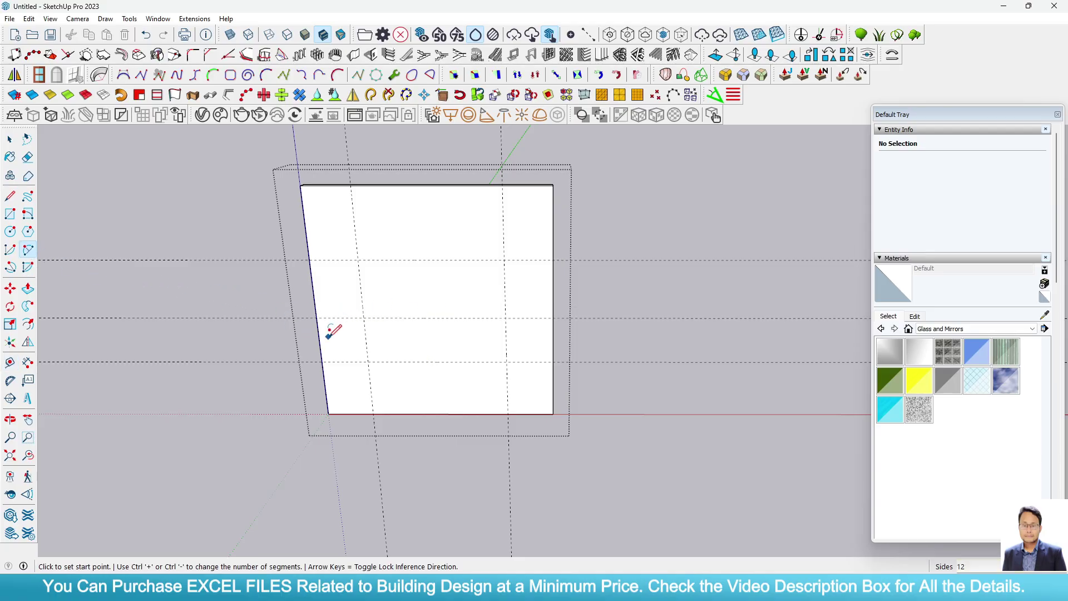
click(363, 318)
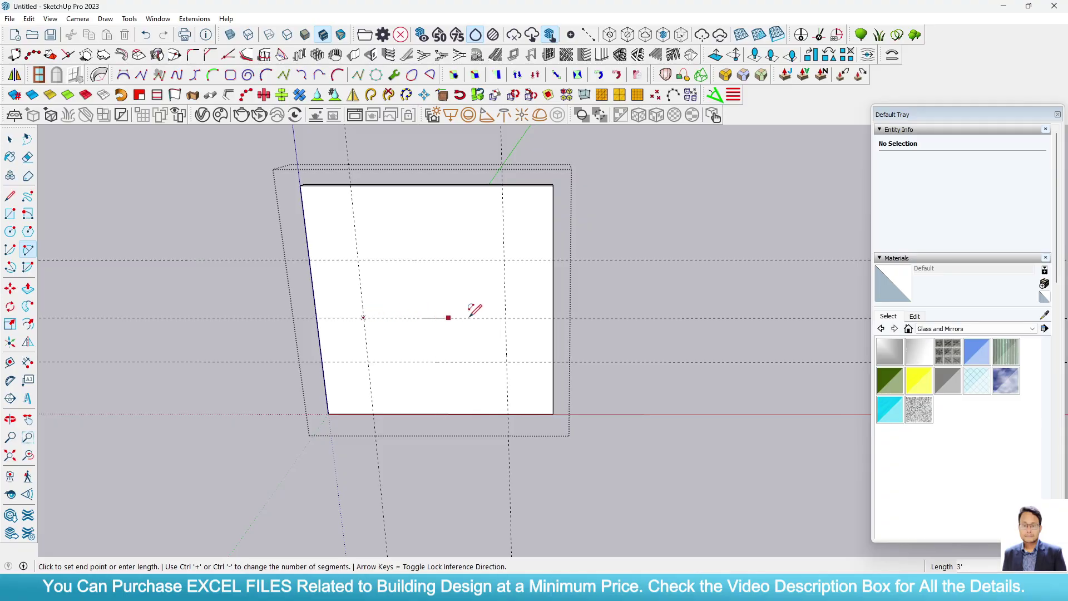
click(505, 317)
click(431, 260)
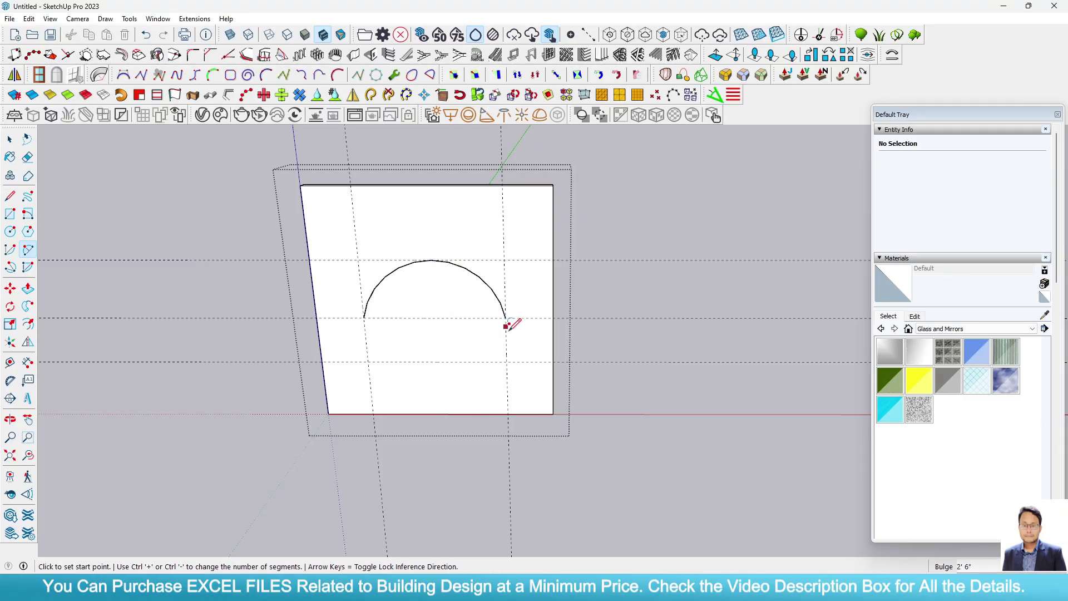
Draw vertical lines from both arc ends down to the wall's bottom edge, joined along that edge by a 6' line
middle_drag(505, 326, 432, 298)
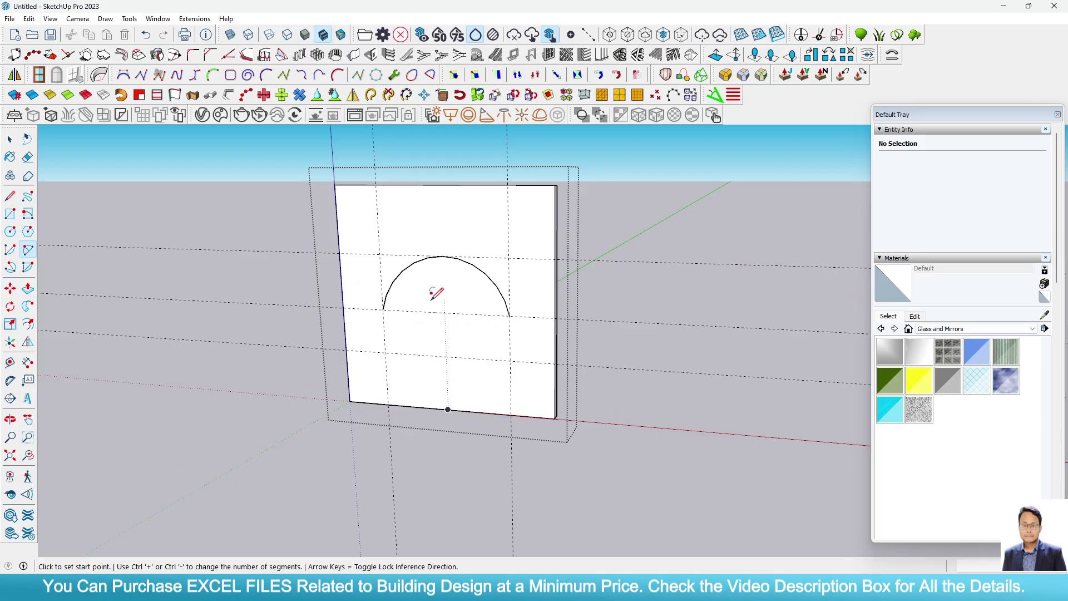
key(l)
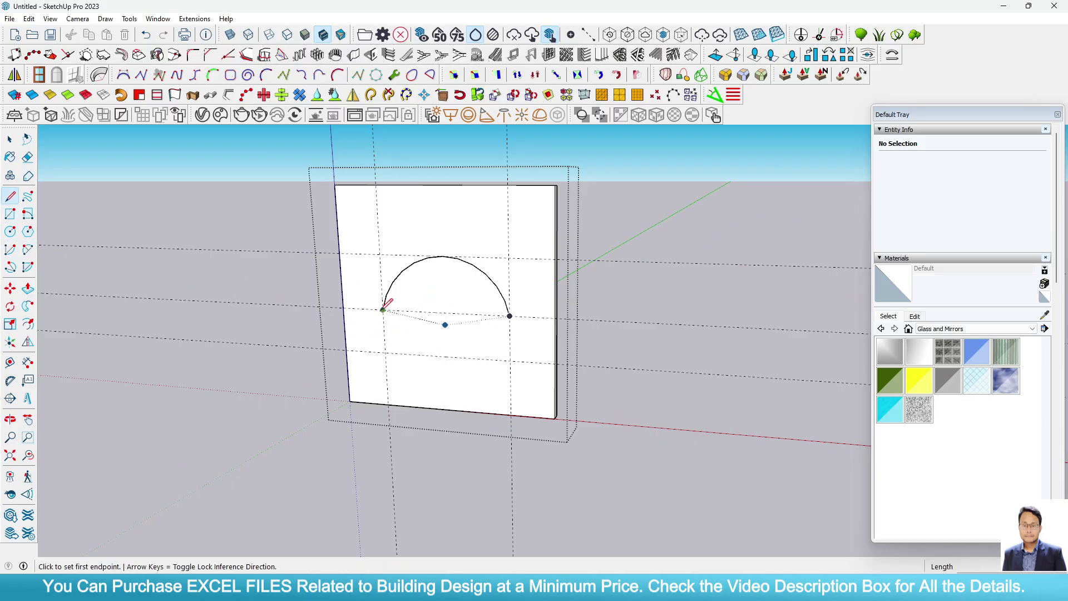
click(383, 309)
click(388, 405)
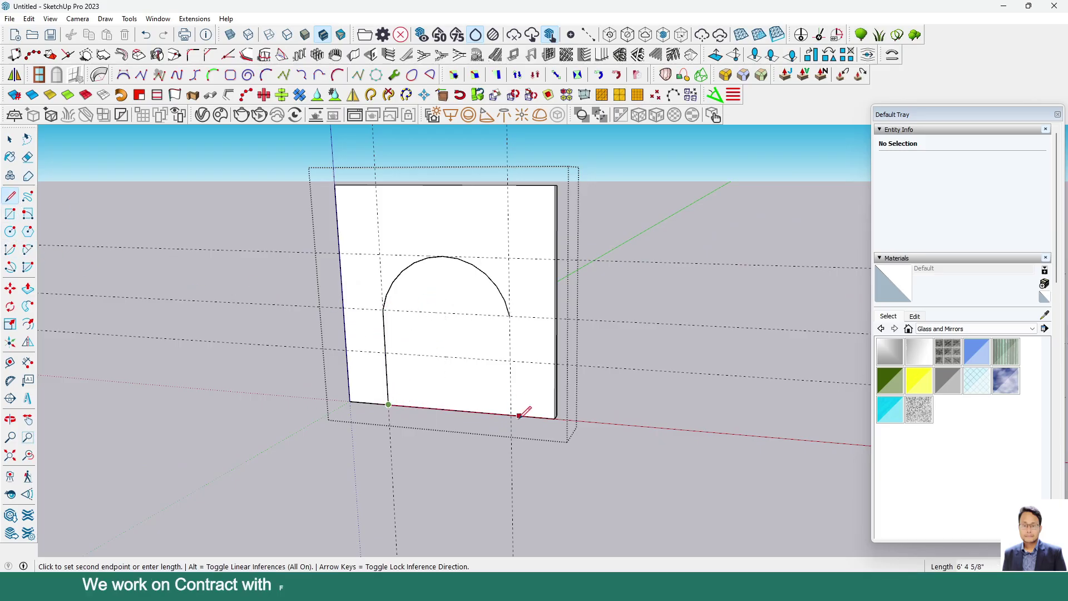
click(511, 415)
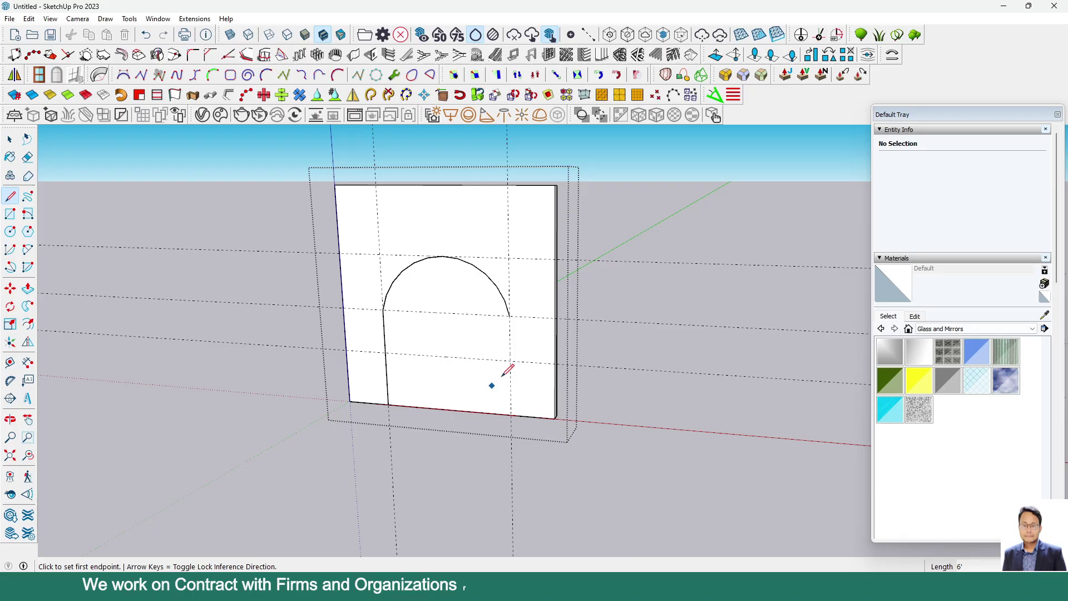
click(510, 315)
click(511, 414)
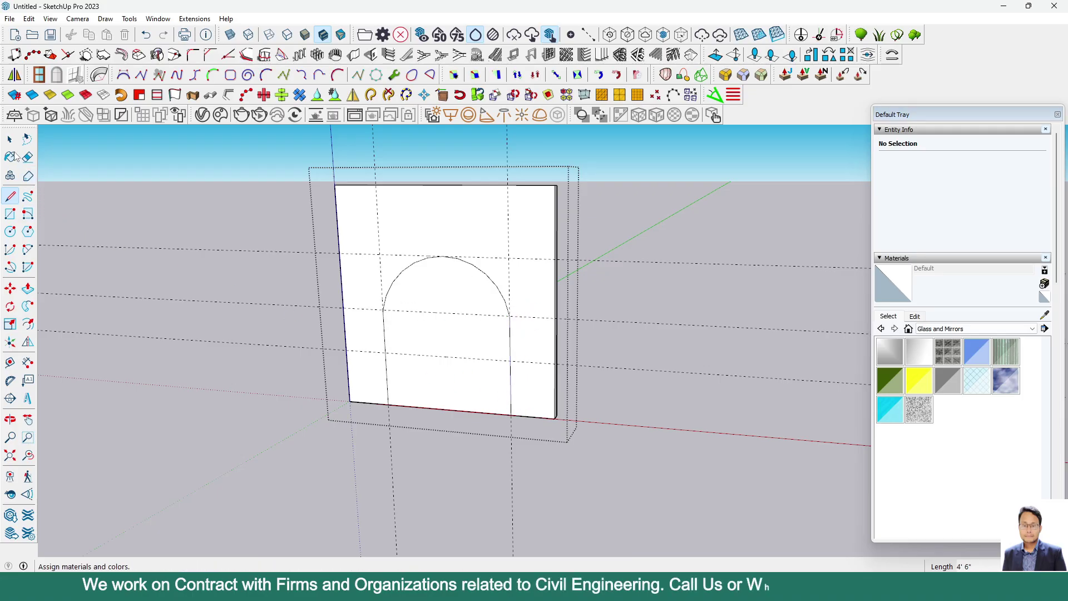
Select the arched face to check that it is separate, and exit the wall group
key(space)
click(446, 306)
middle_drag(446, 305, 501, 245)
scroll(436, 345, up, 2)
scroll(393, 369, down, 3)
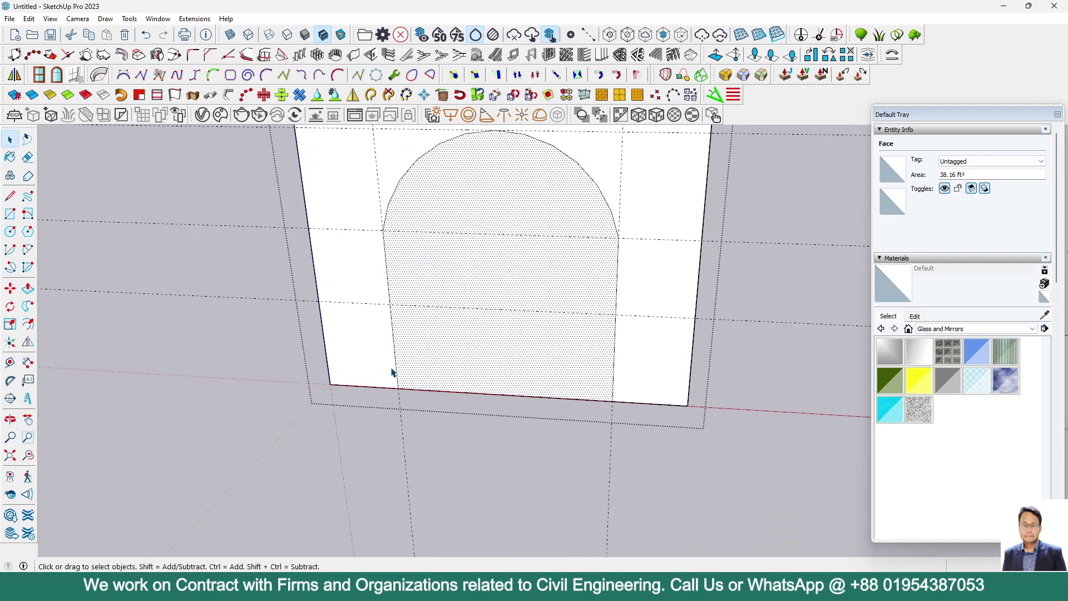
click(205, 207)
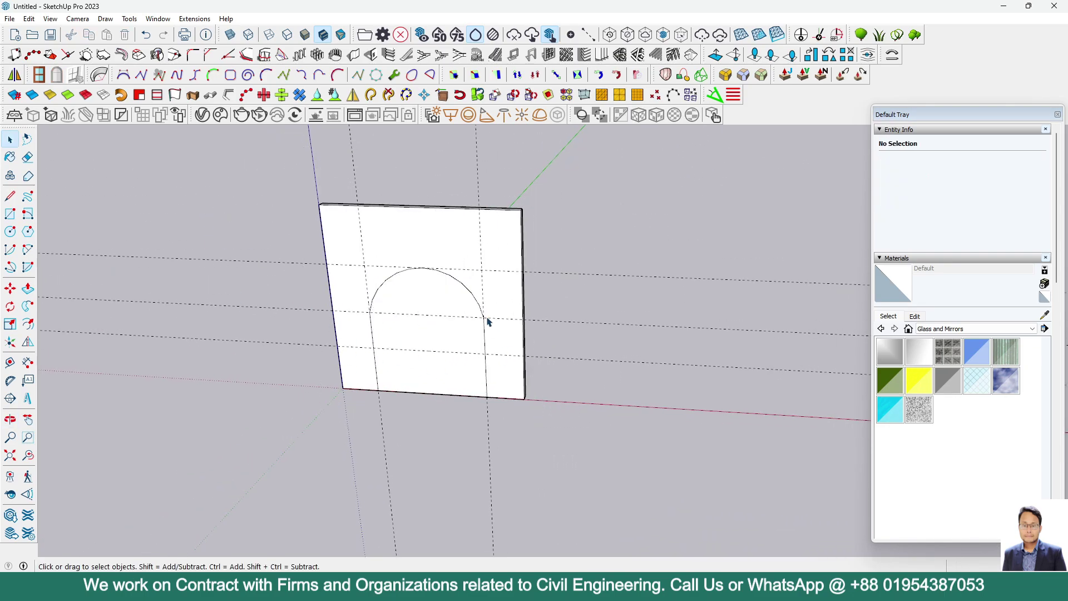
Open the wall group and set the segment count of the opening's arc to 30
scroll(486, 317, up, 5)
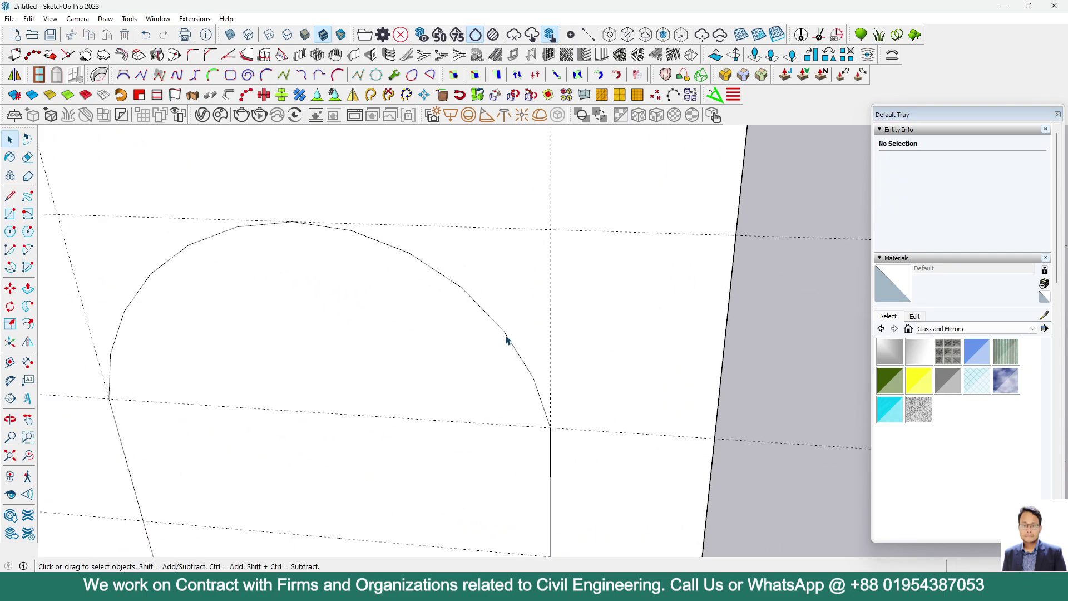
click(506, 339)
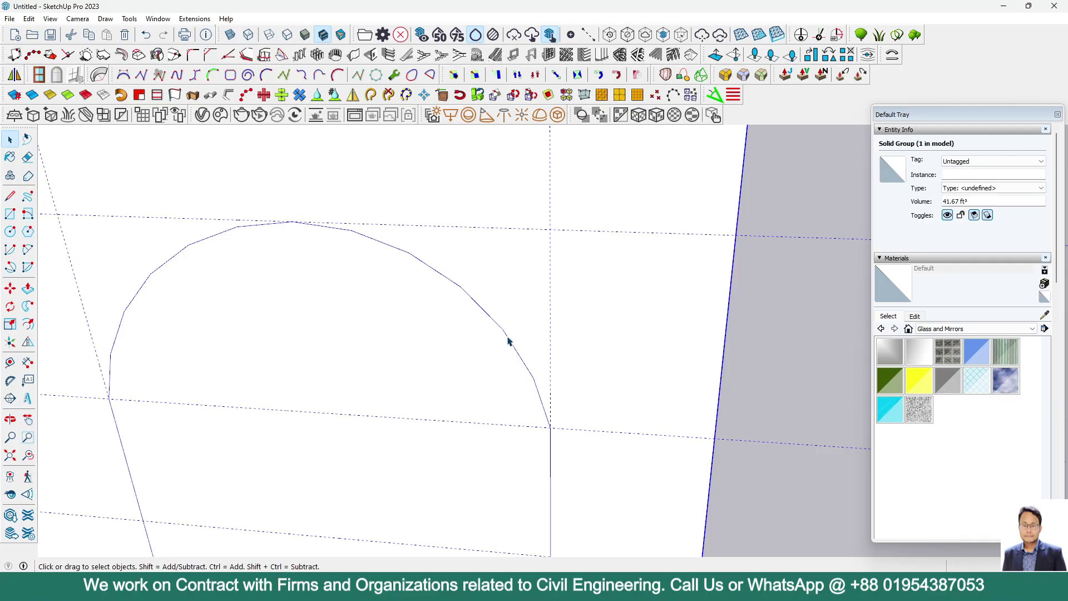
scroll(507, 341, down, 6)
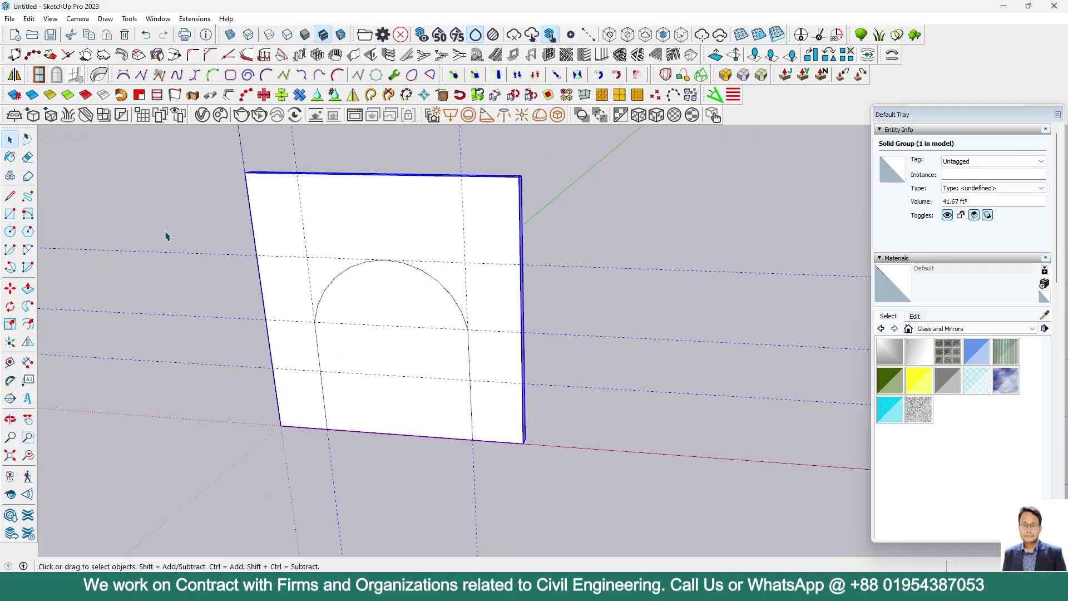
click(341, 279)
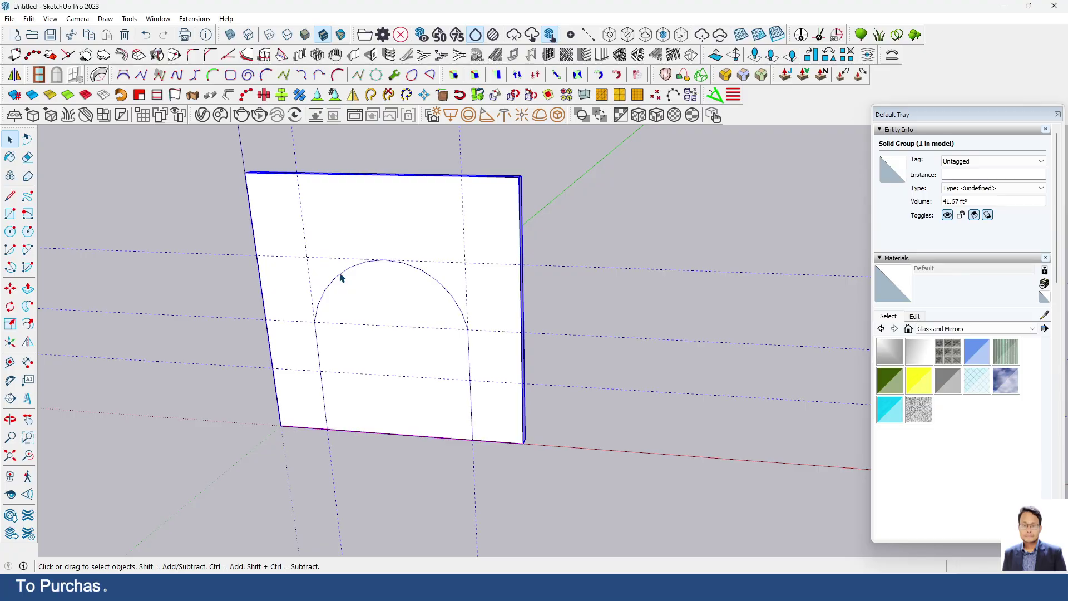
triple_click(340, 274)
click(340, 275)
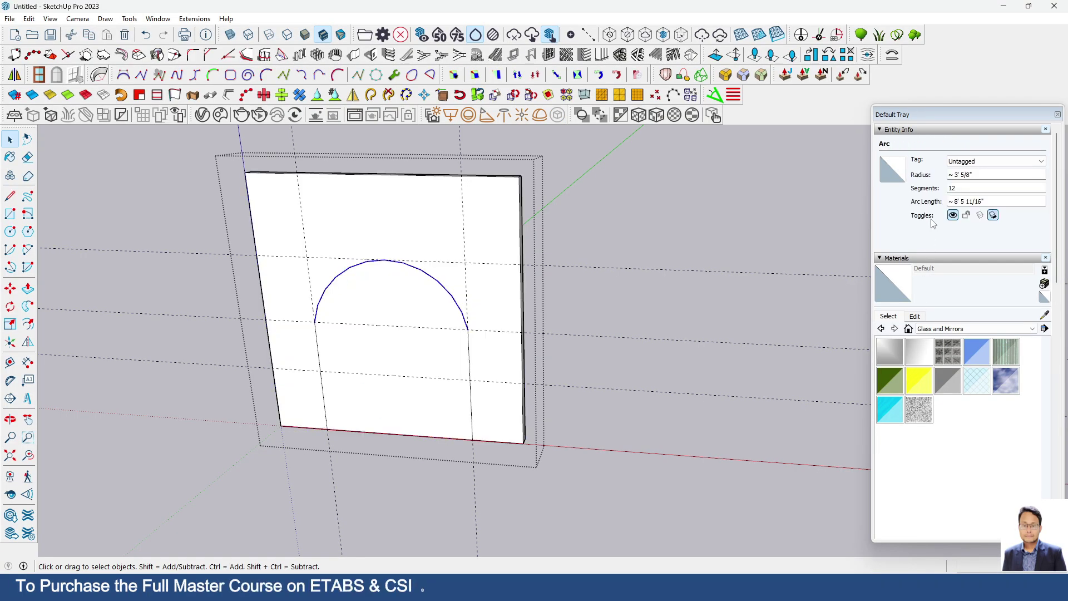
double_click(961, 190)
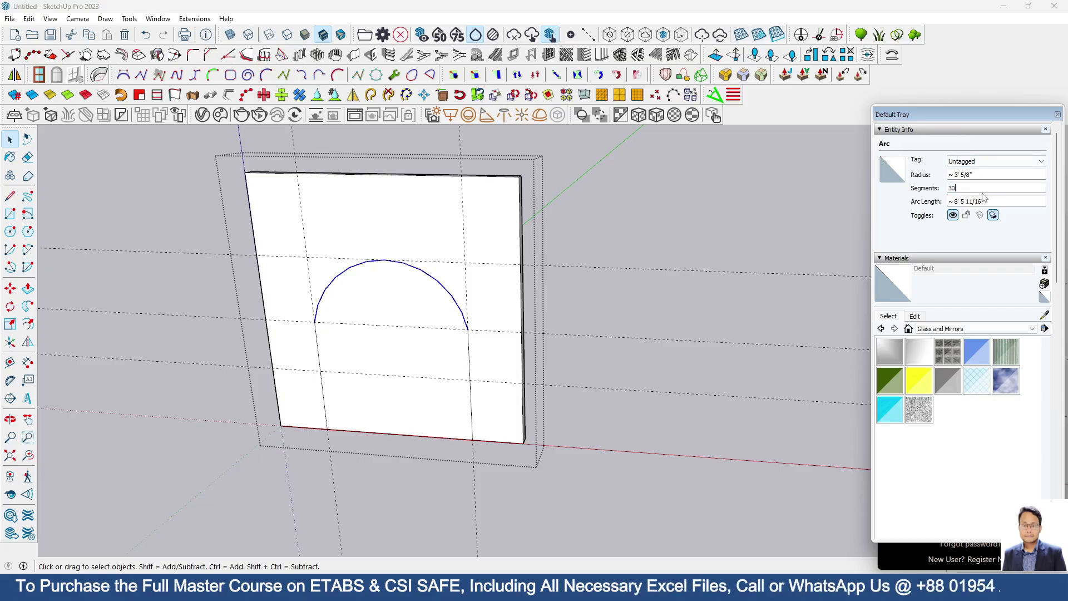
scroll(238, 274, up, 5)
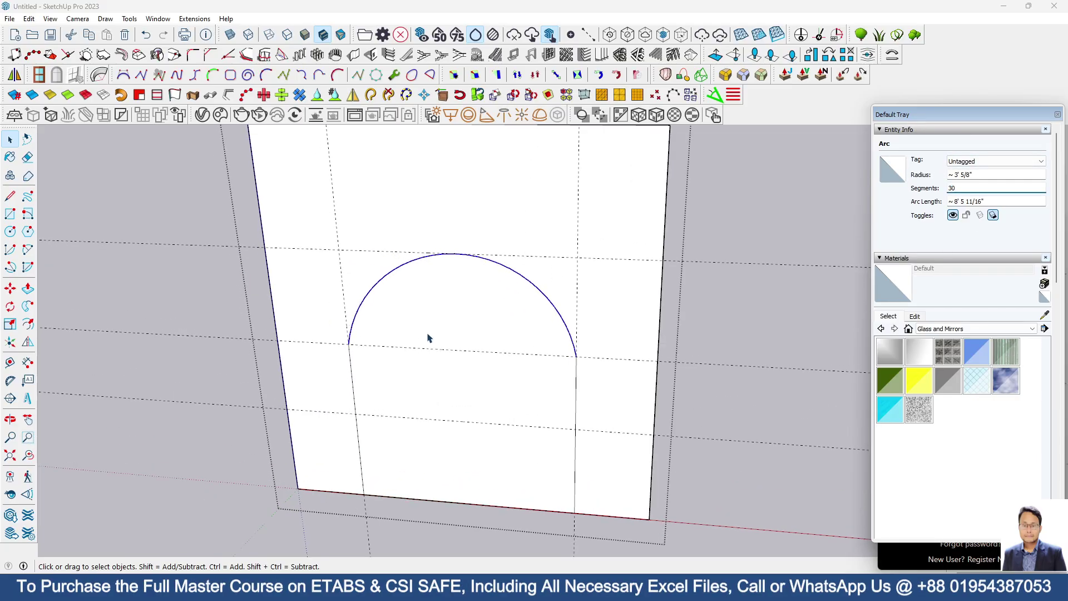
middle_drag(429, 334, 256, 289)
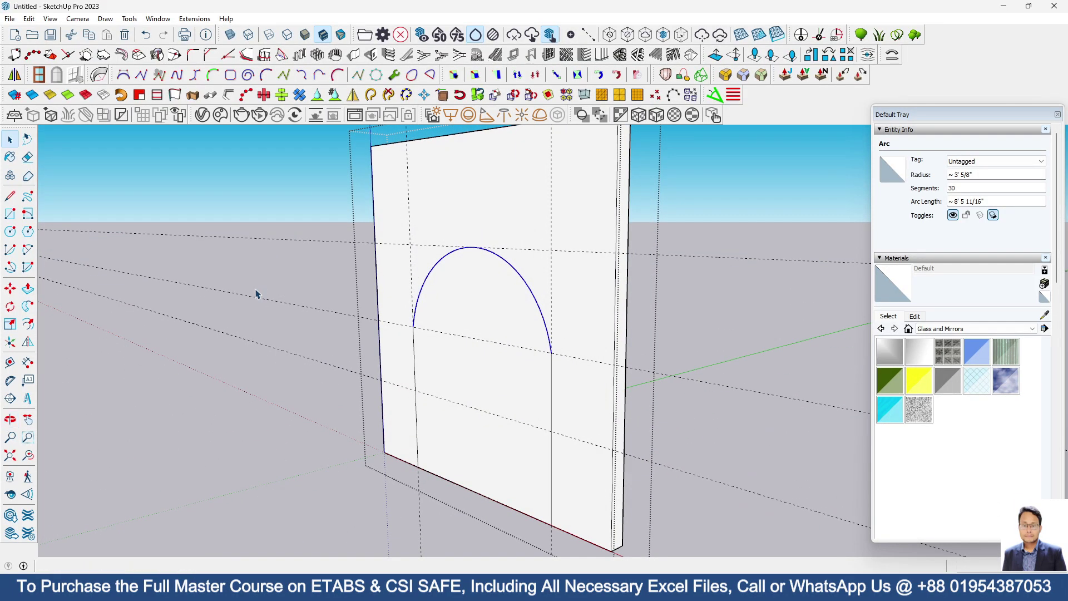
Copy the arched face about 7' 4 7/16" out in front of the wall and exit the group
click(466, 271)
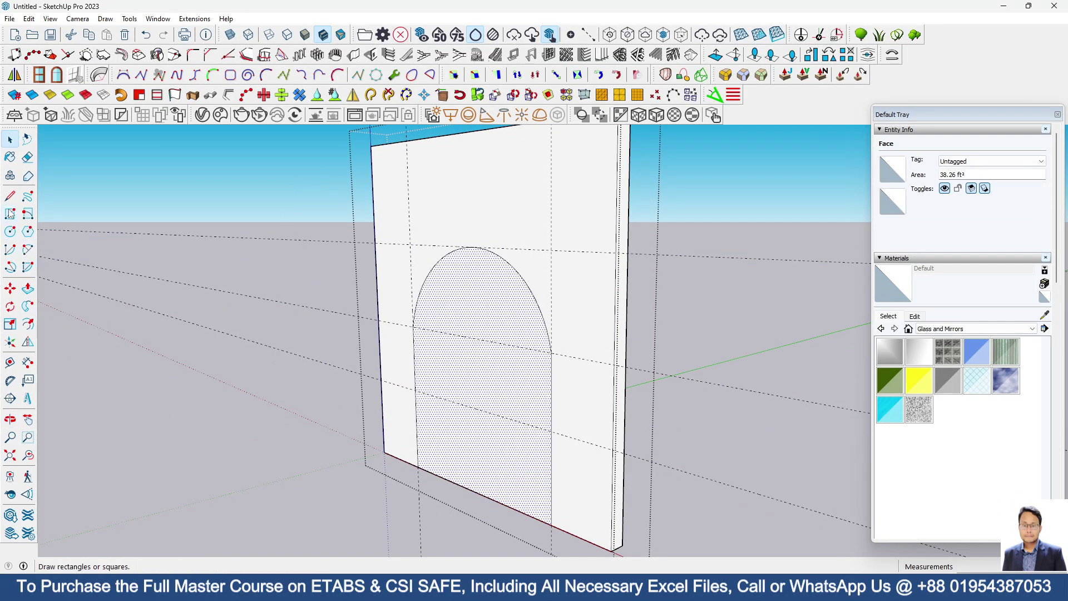
click(12, 292)
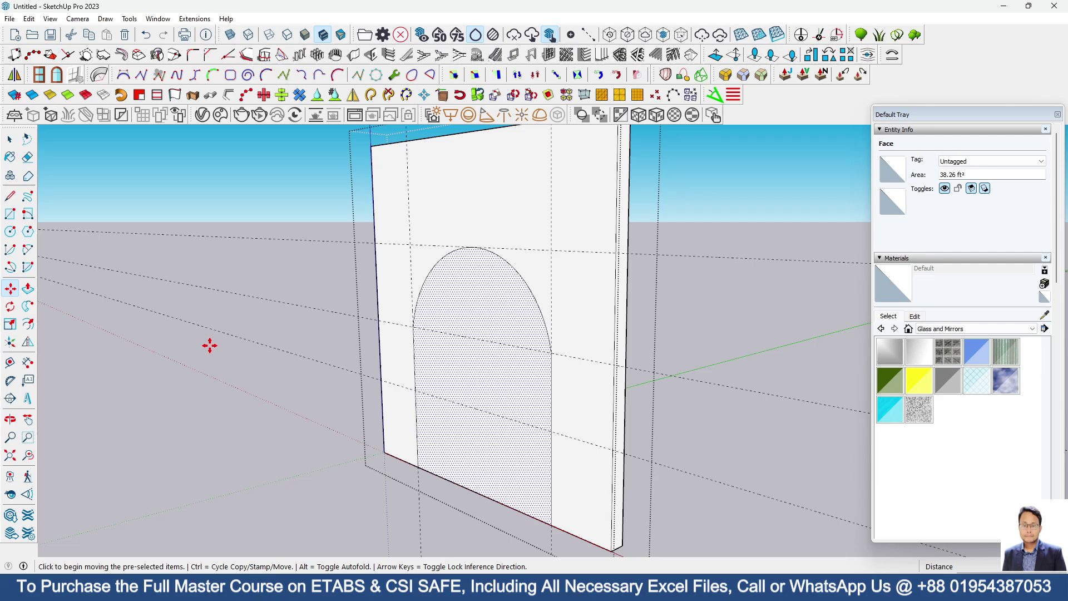
key(ctrl)
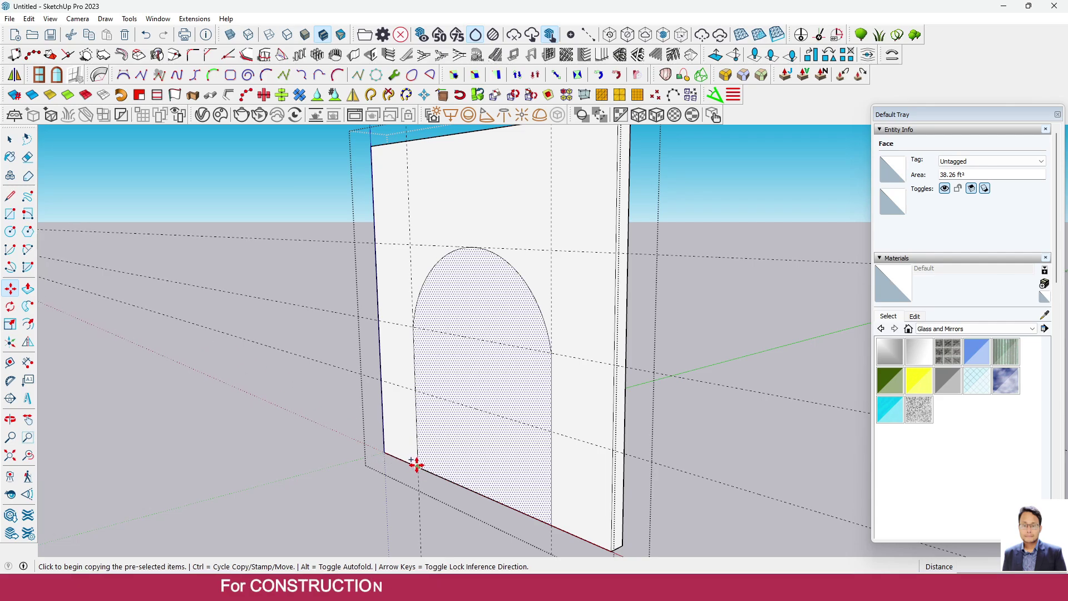
click(416, 466)
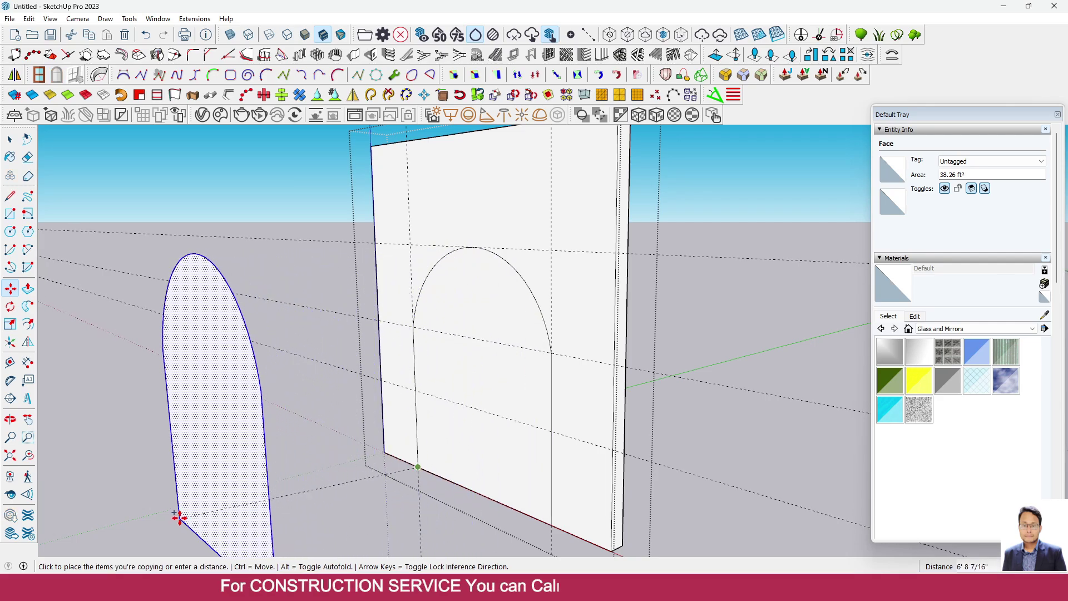
scroll(250, 324, down, 3)
click(195, 448)
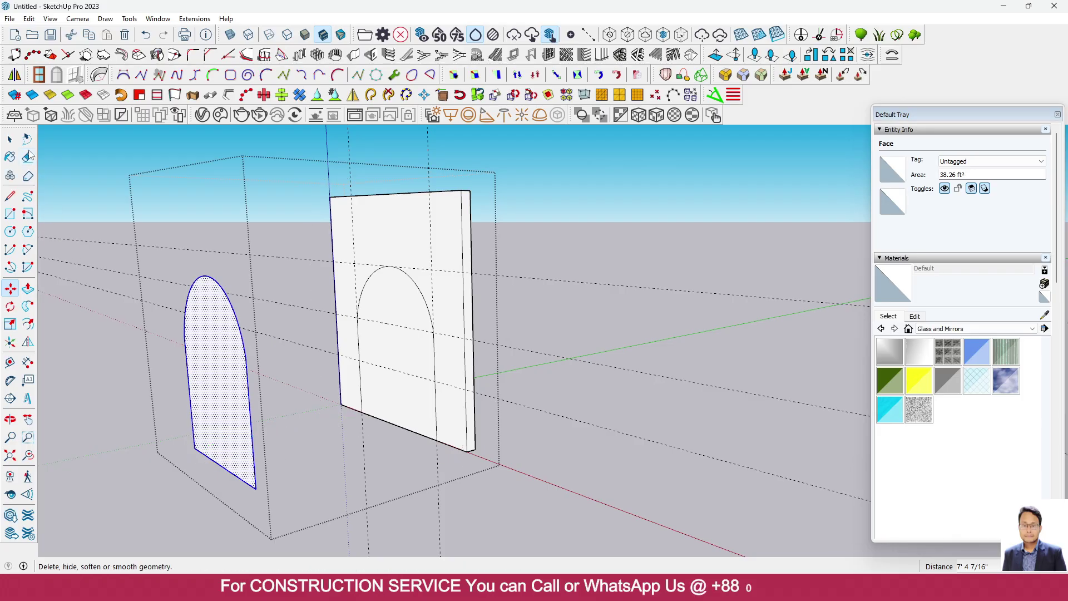
click(13, 139)
click(156, 177)
Delete all the guides in the model
middle_drag(334, 240, 479, 304)
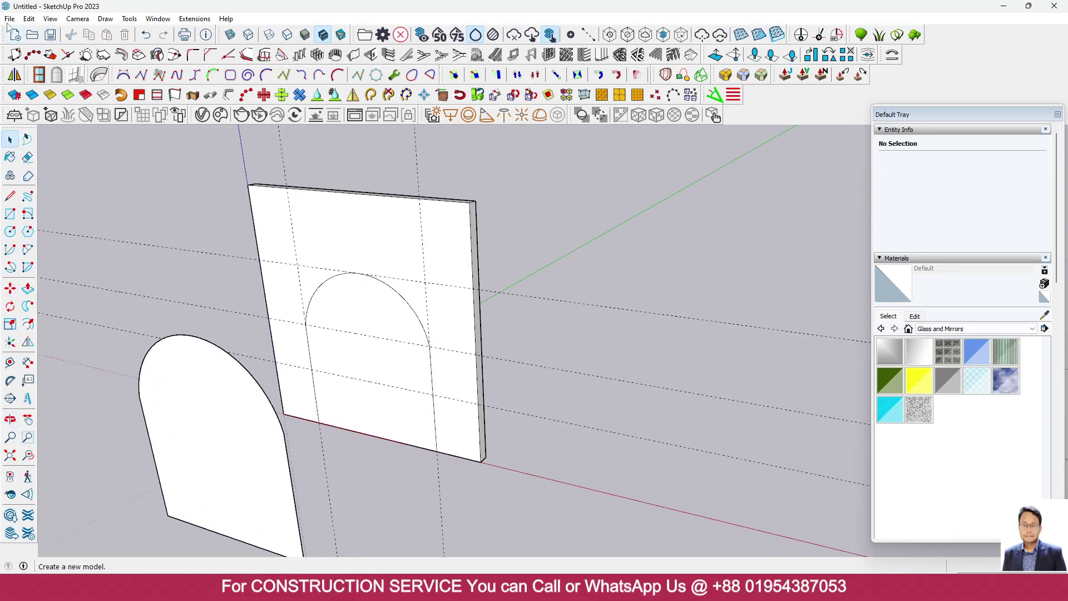
click(29, 19)
click(79, 125)
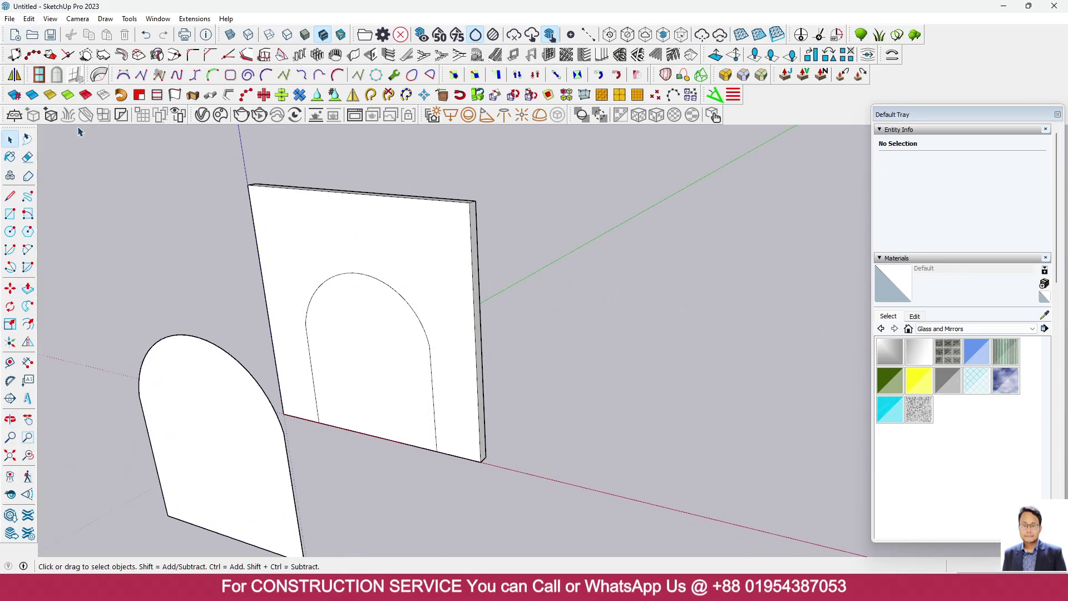
Push the arched face 5" through the wall inside its group to cut the opening, and exit the group
middle_drag(480, 376, 467, 281)
scroll(447, 192, down, 3)
scroll(360, 329, up, 4)
double_click(331, 351)
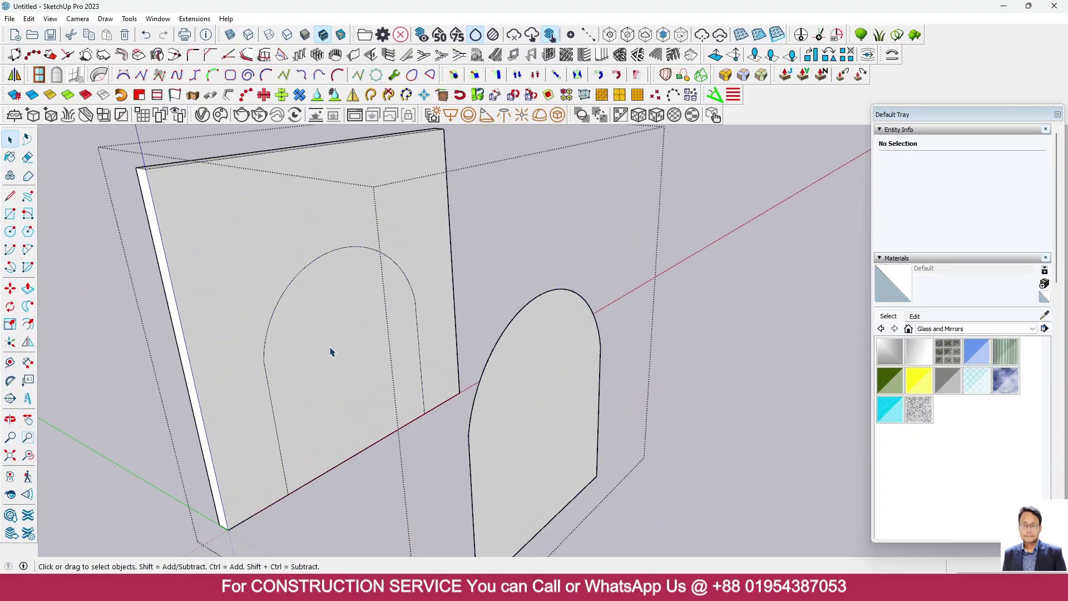
click(312, 328)
click(312, 333)
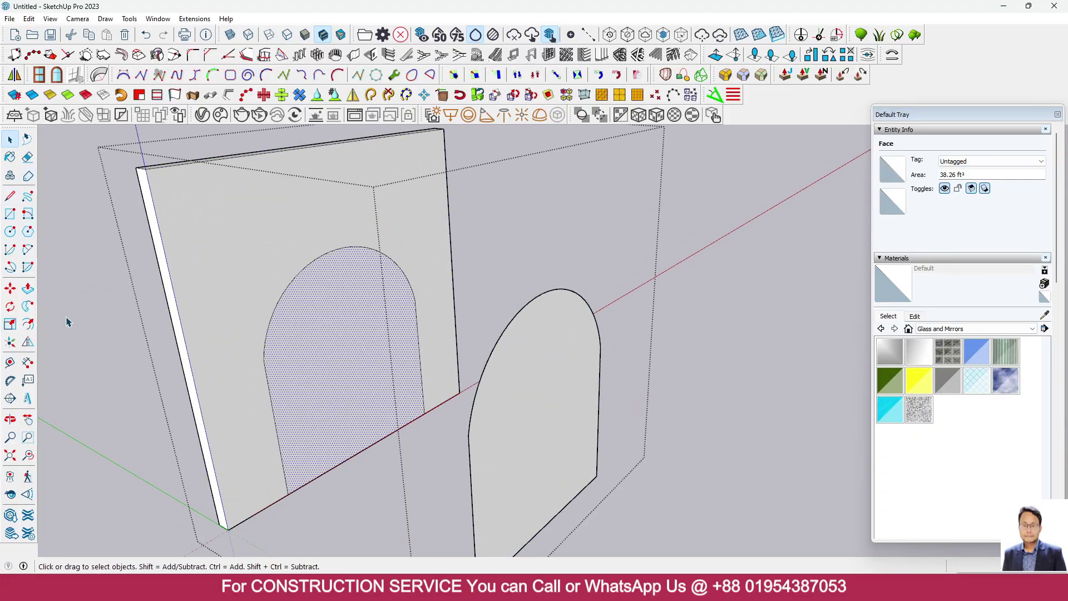
click(27, 288)
click(327, 382)
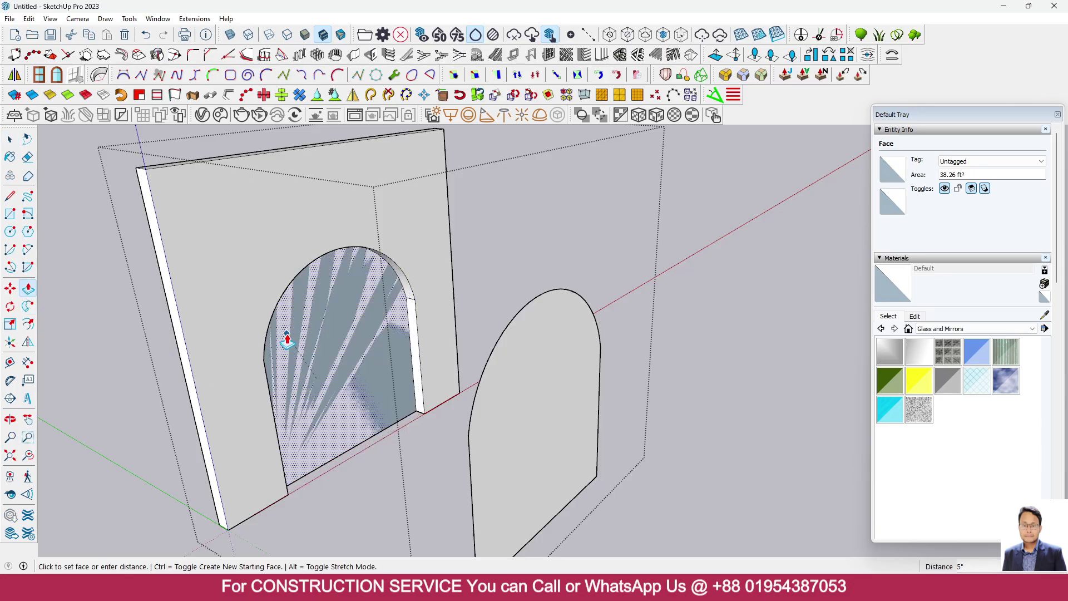
click(416, 398)
middle_drag(416, 399, 298, 434)
middle_drag(573, 342, 64, 161)
click(10, 139)
click(222, 238)
Edit the outer group, make all the connected wall geometry a group of its own, and exit
scroll(334, 233, down, 2)
middle_drag(367, 259, 234, 289)
scroll(373, 298, up, 1)
scroll(349, 323, down, 2)
scroll(458, 235, up, 1)
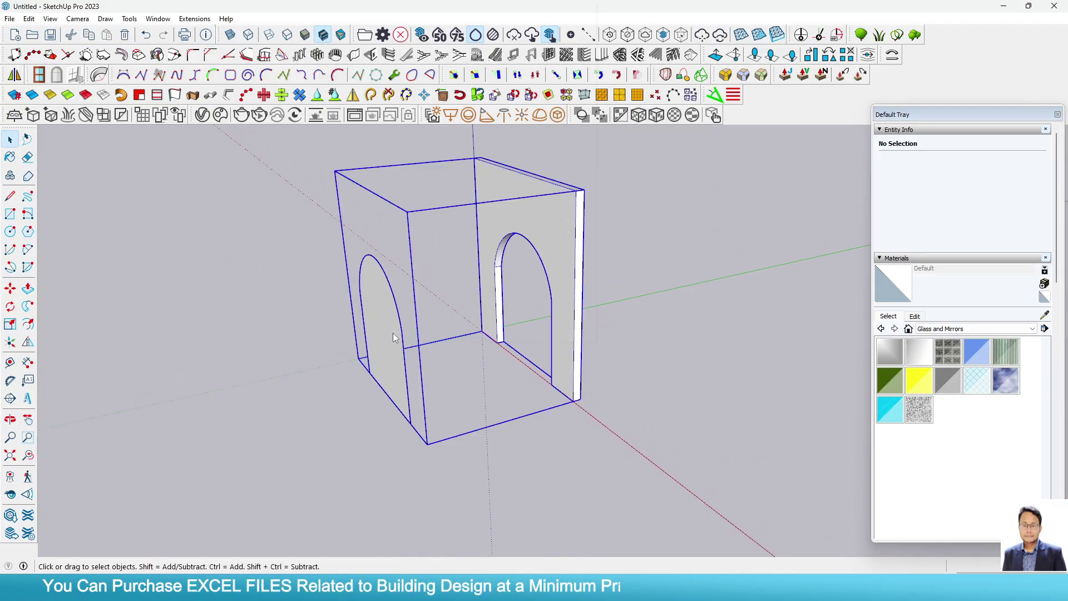
right_click(394, 334)
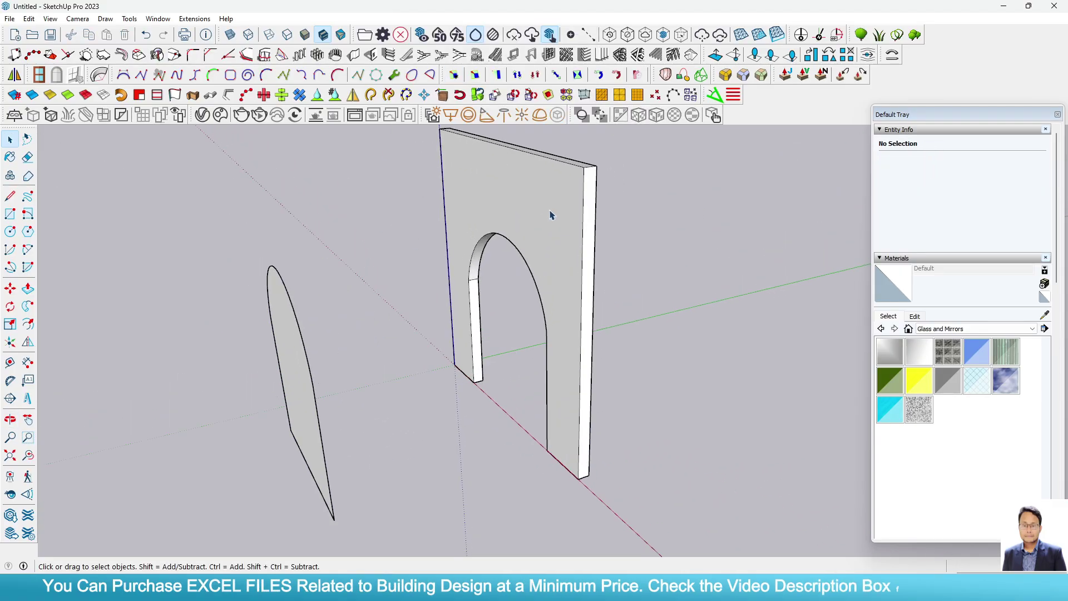
triple_click(543, 209)
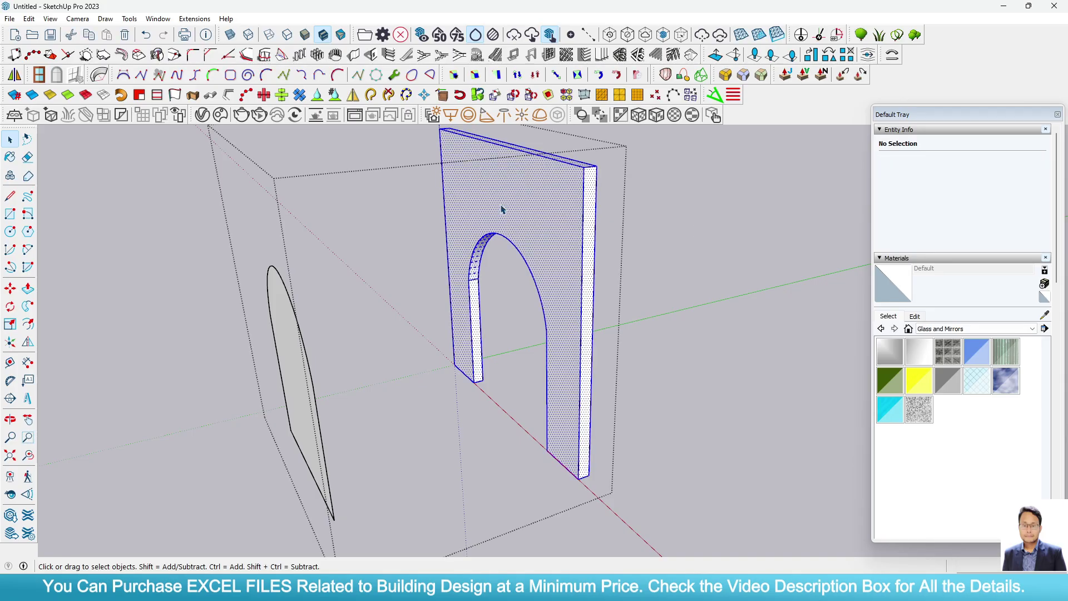
triple_click(501, 209)
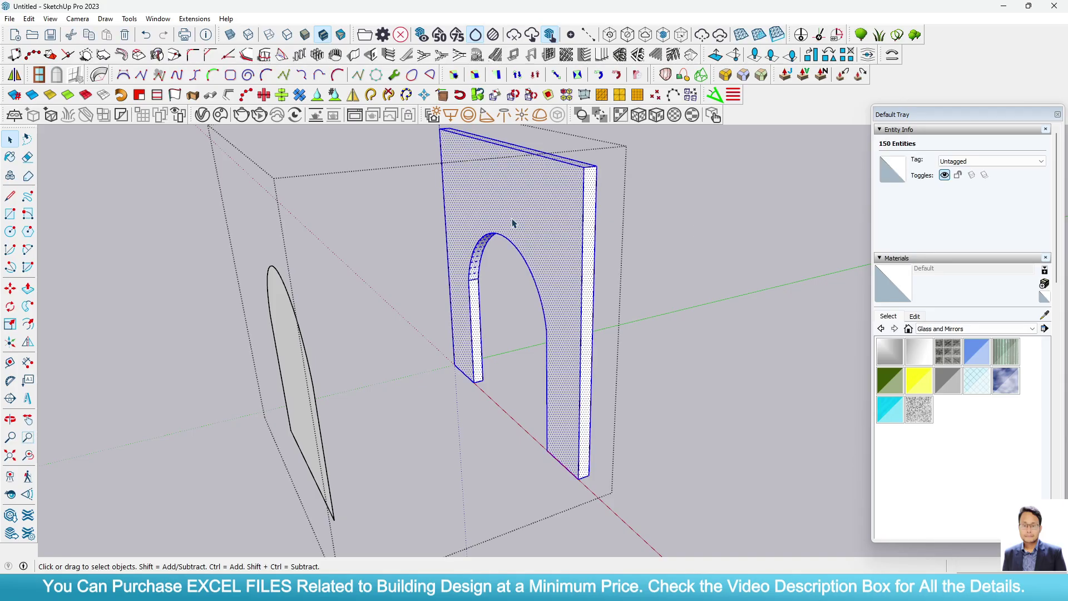
triple_click(516, 206)
right_click(515, 202)
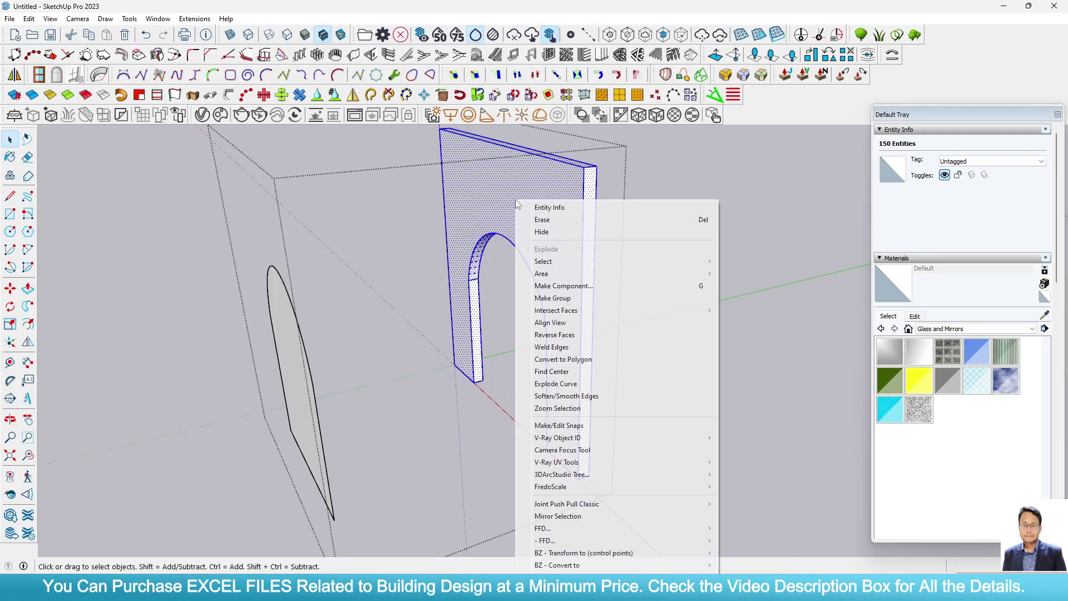
click(572, 297)
click(666, 305)
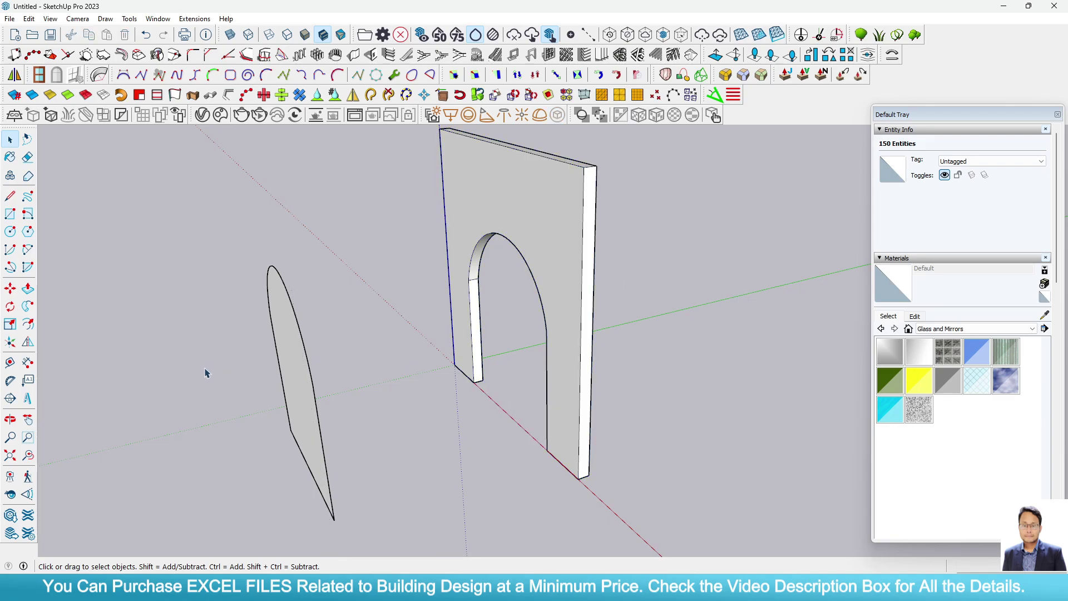
Explode the outer group and check that the wall and the arched panel are separate
click(298, 332)
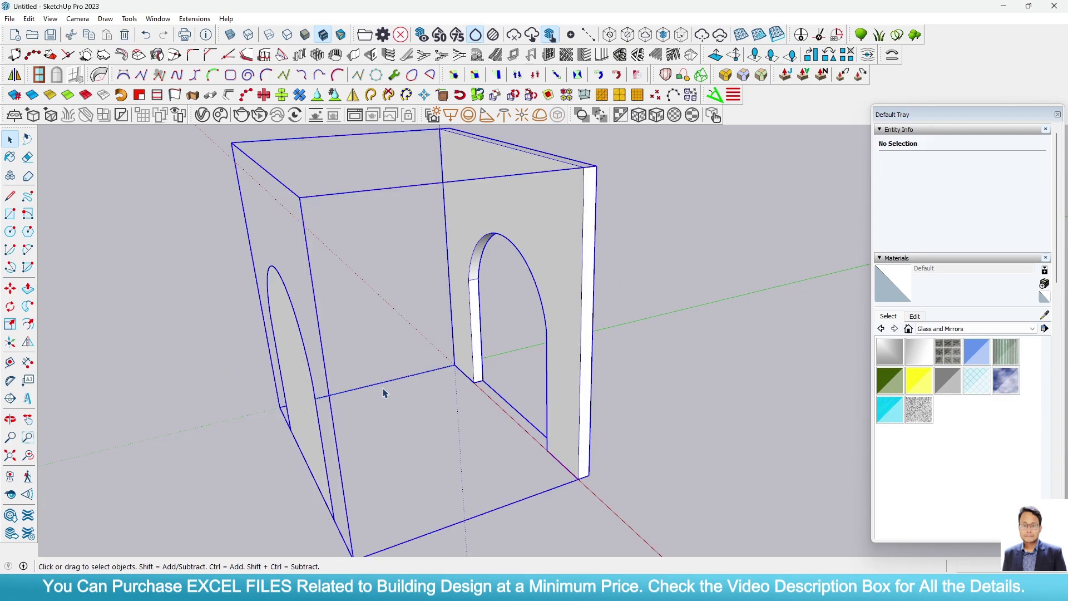
right_click(283, 340)
click(312, 88)
click(523, 184)
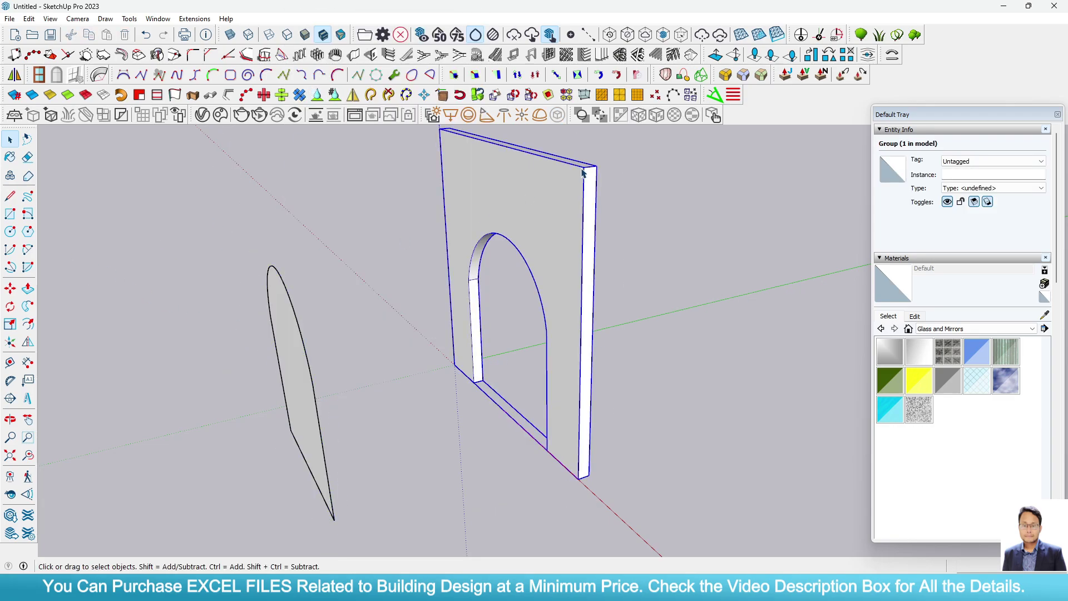
click(283, 361)
middle_drag(425, 389, 568, 267)
click(342, 266)
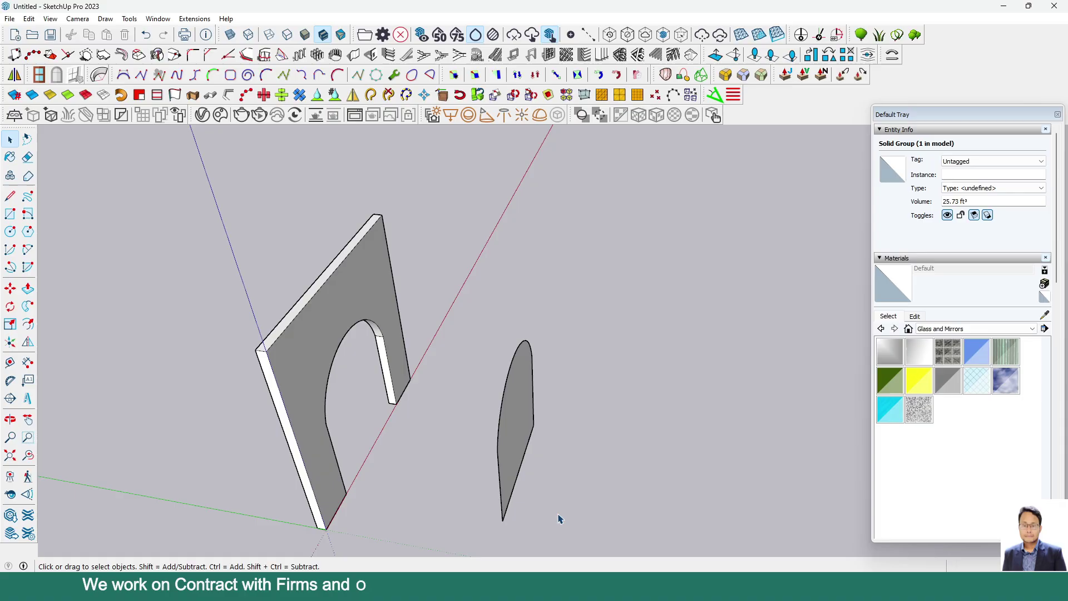
Copy the detached arched face about 5' 7 3/16" back toward the wall along the green axis
scroll(560, 518, up, 2)
click(508, 423)
click(10, 288)
scroll(616, 217, down, 3)
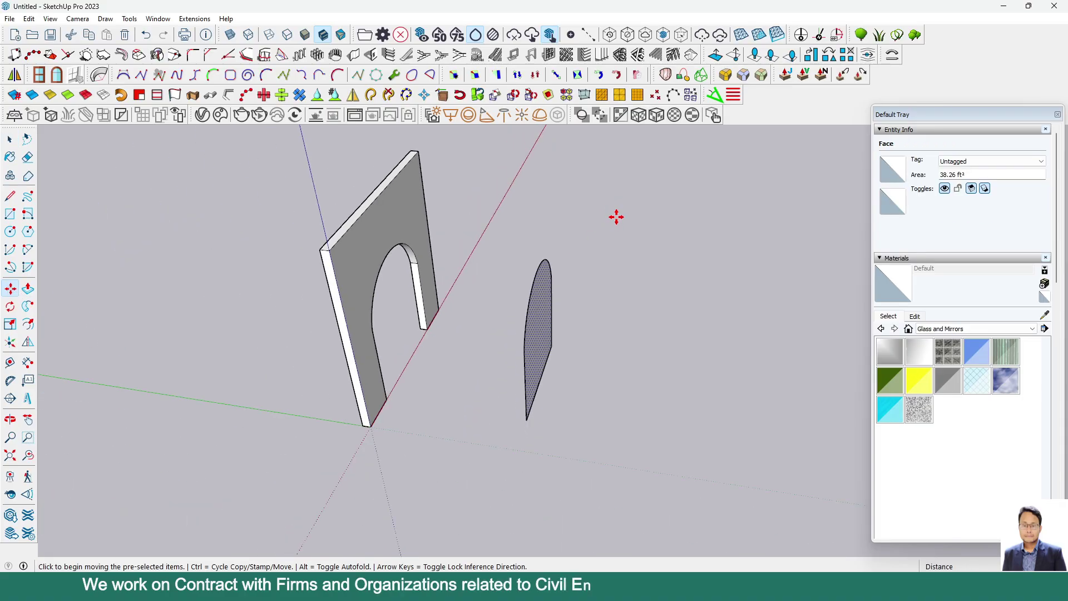
scroll(523, 417, up, 5)
click(512, 393)
key(ctrl)
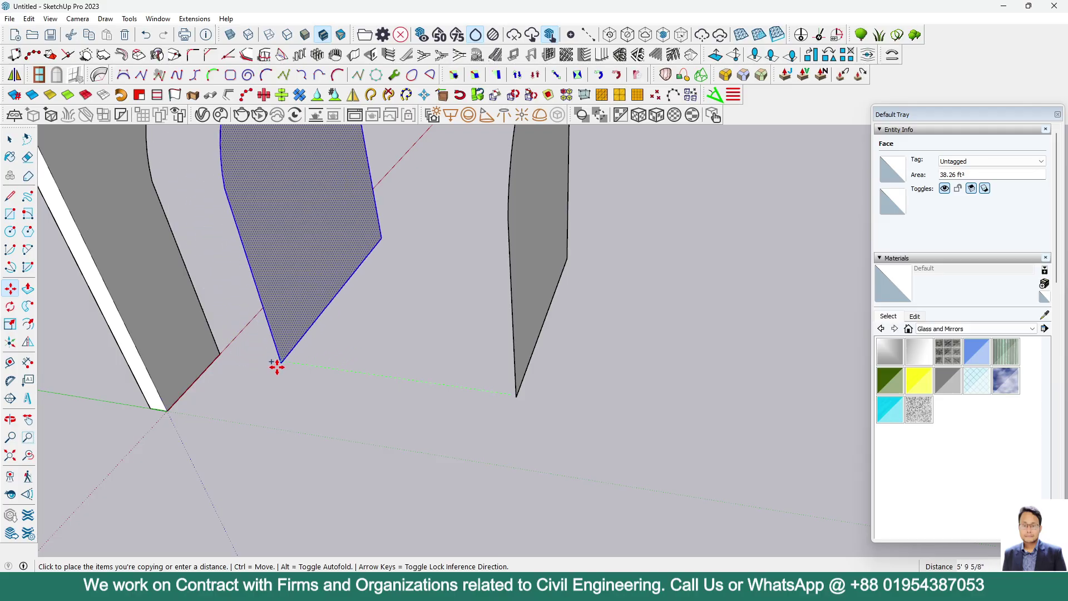
click(285, 365)
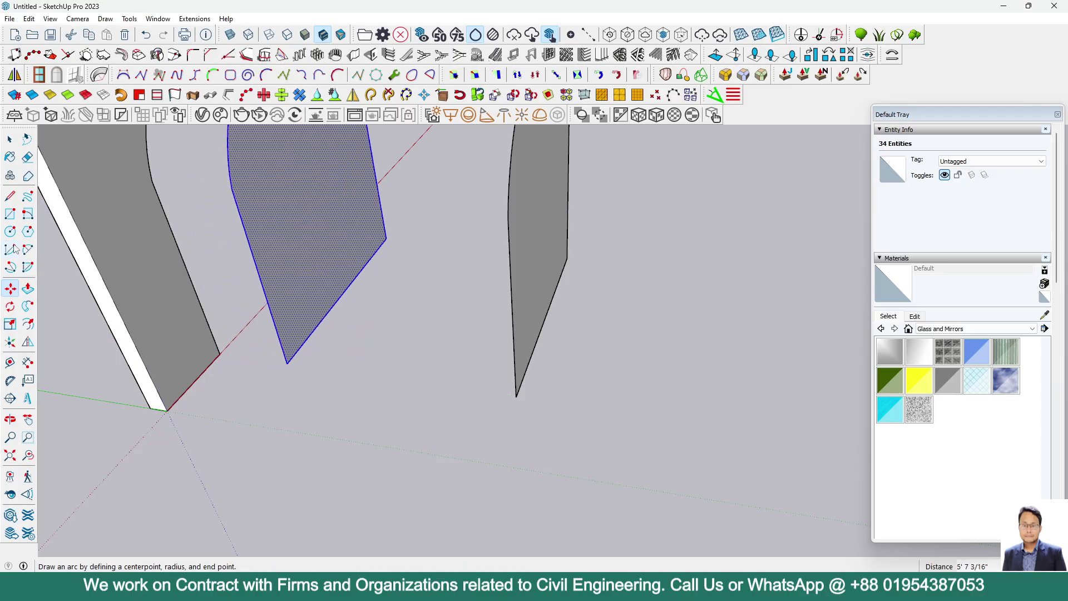
Draw a 2" by 0.75" rectangle from the bottom corner of the wall's arched opening
click(10, 214)
scroll(270, 312, up, 3)
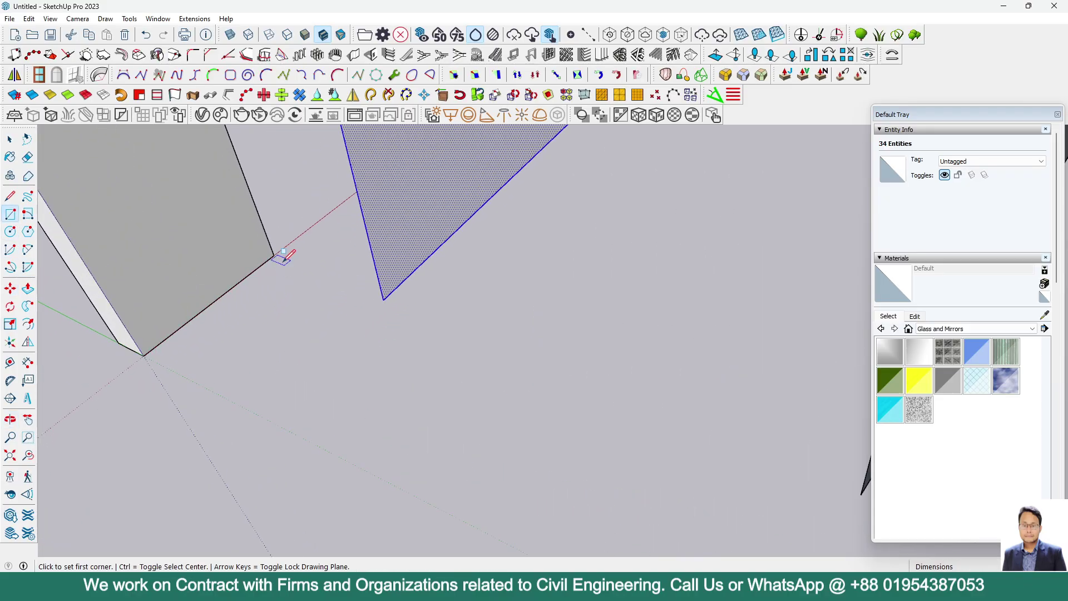
click(274, 255)
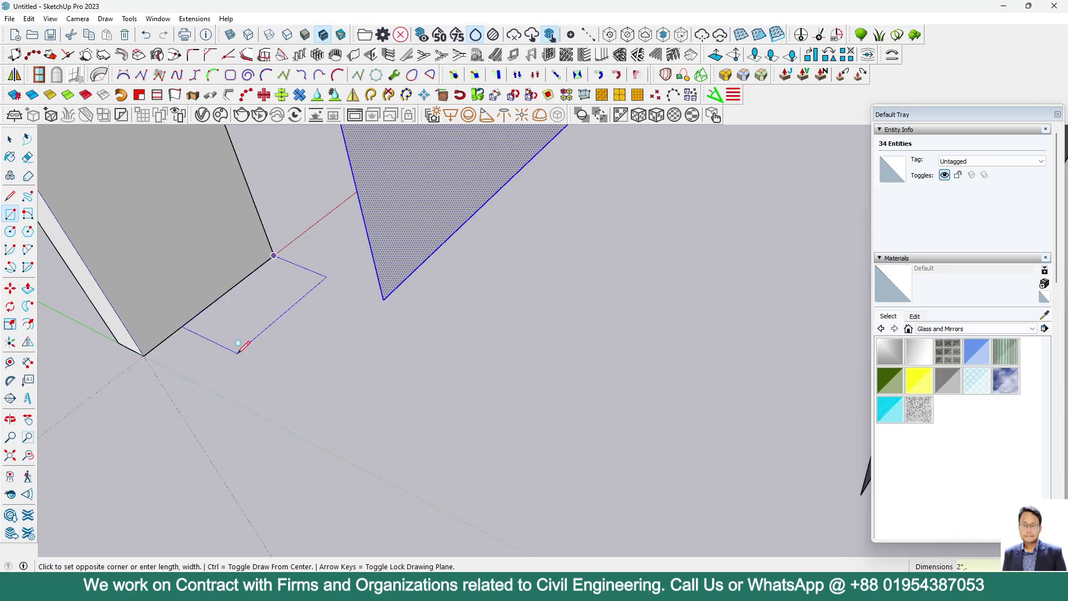
text(2",.75")
key(Return)
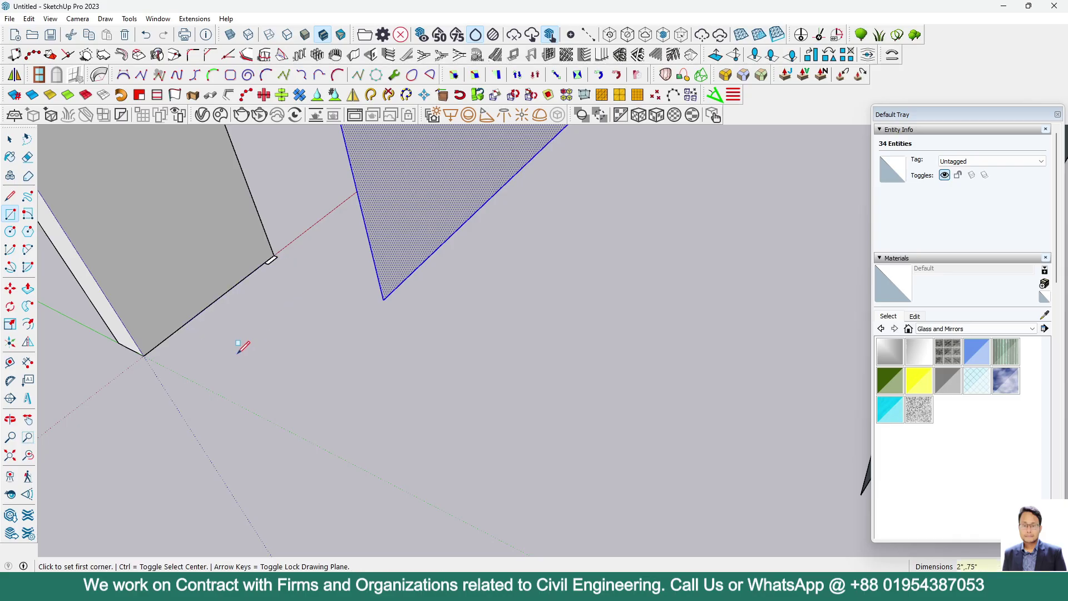
scroll(236, 239, up, 10)
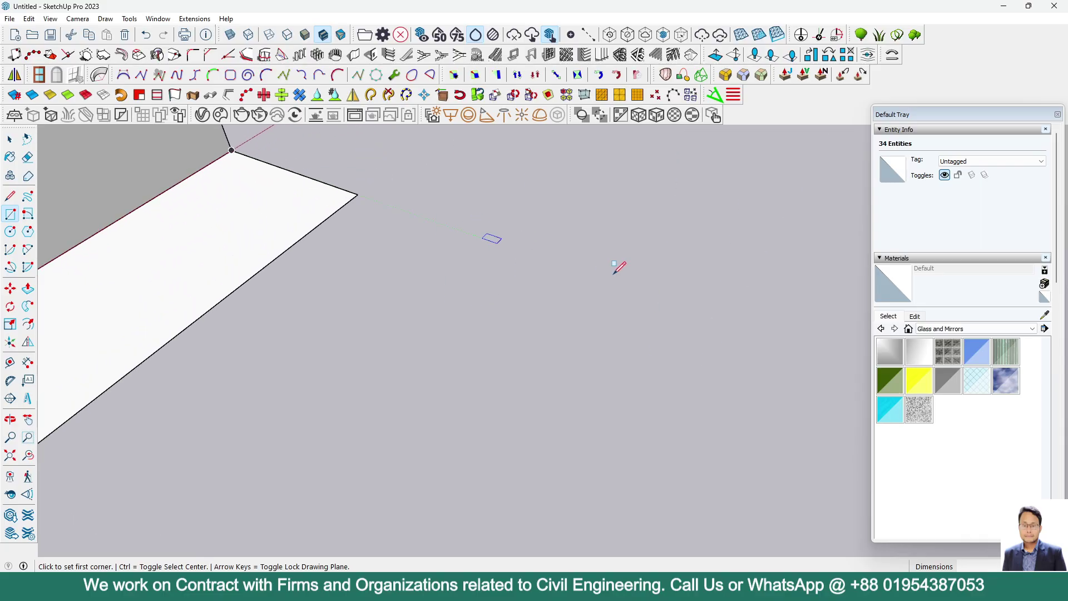
scroll(615, 278, down, 1)
middle_drag(615, 284, 7, 382)
scroll(431, 237, down, 3)
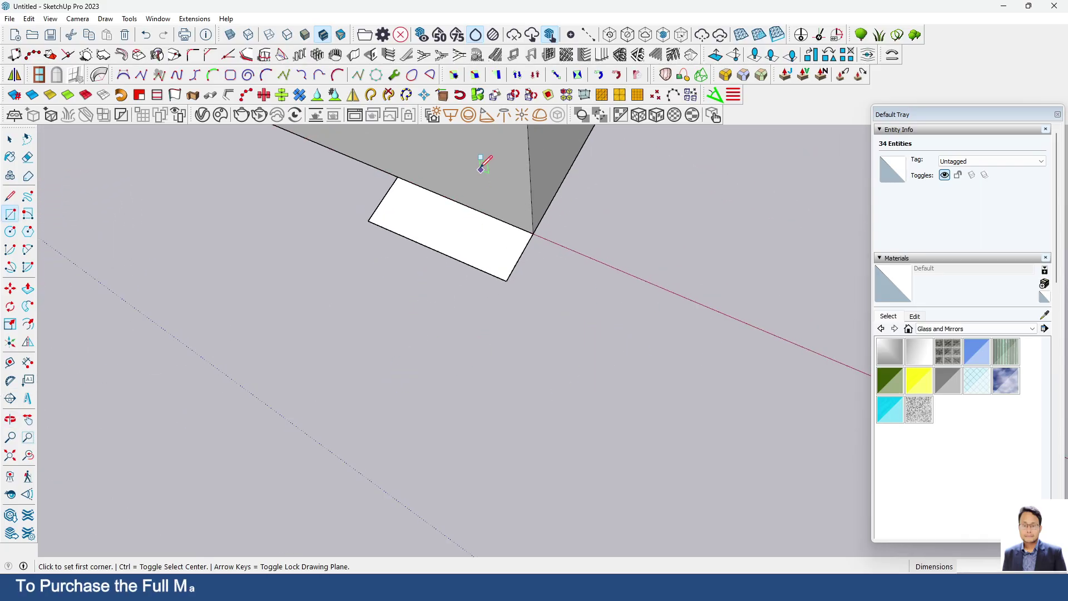
scroll(481, 166, up, 2)
middle_drag(560, 227, 506, 234)
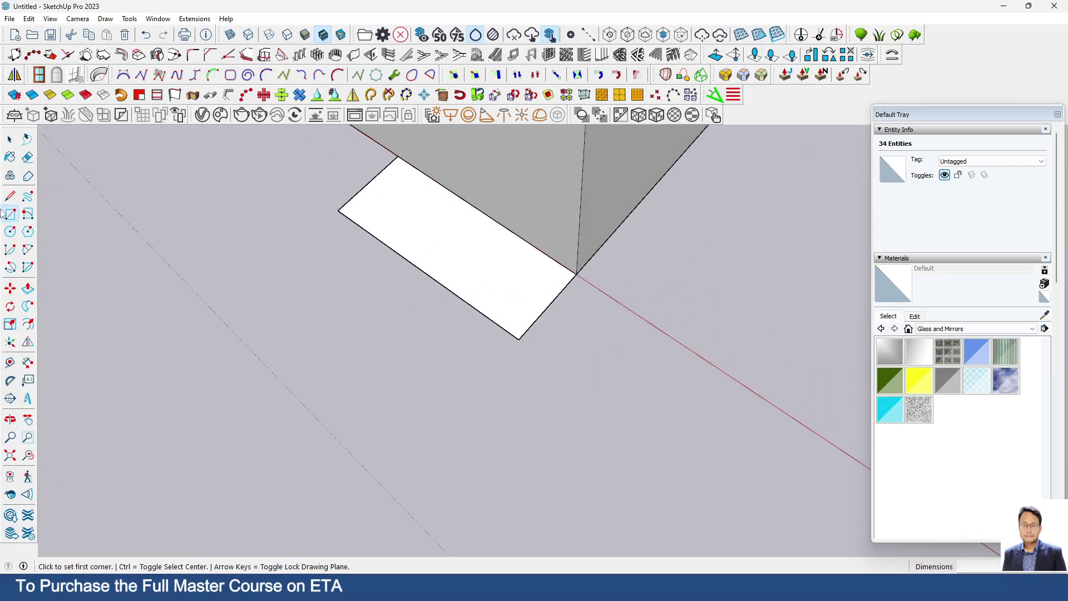
click(29, 252)
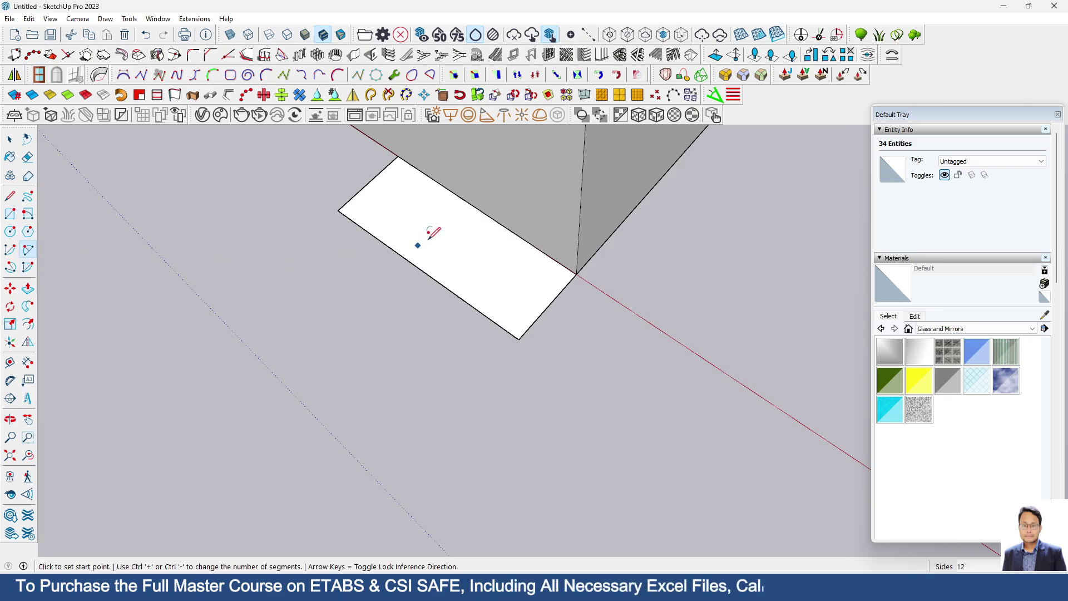
scroll(378, 197, up, 2)
click(382, 164)
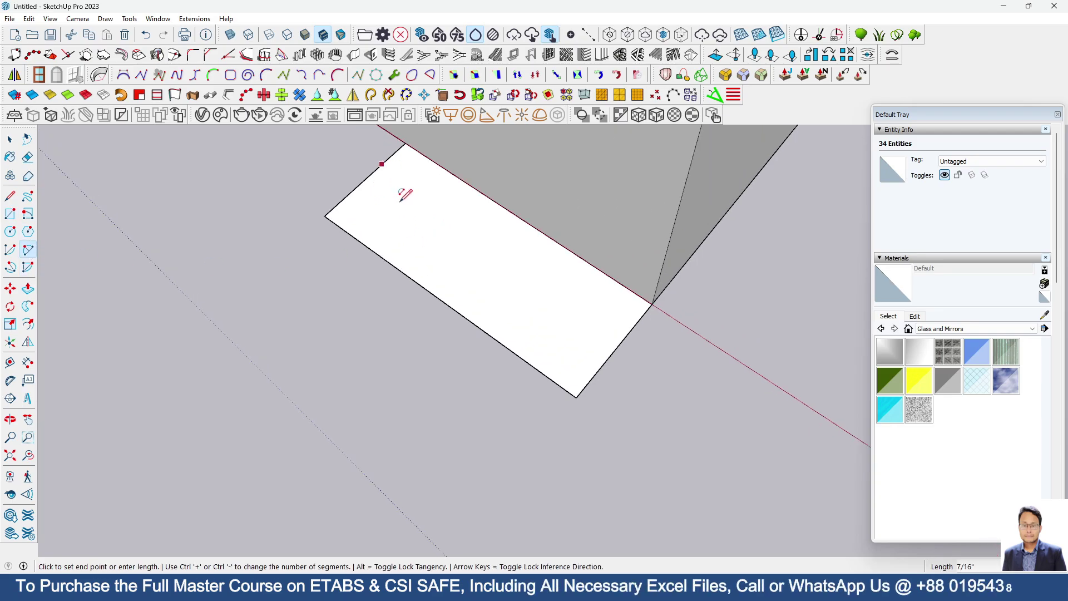
click(424, 222)
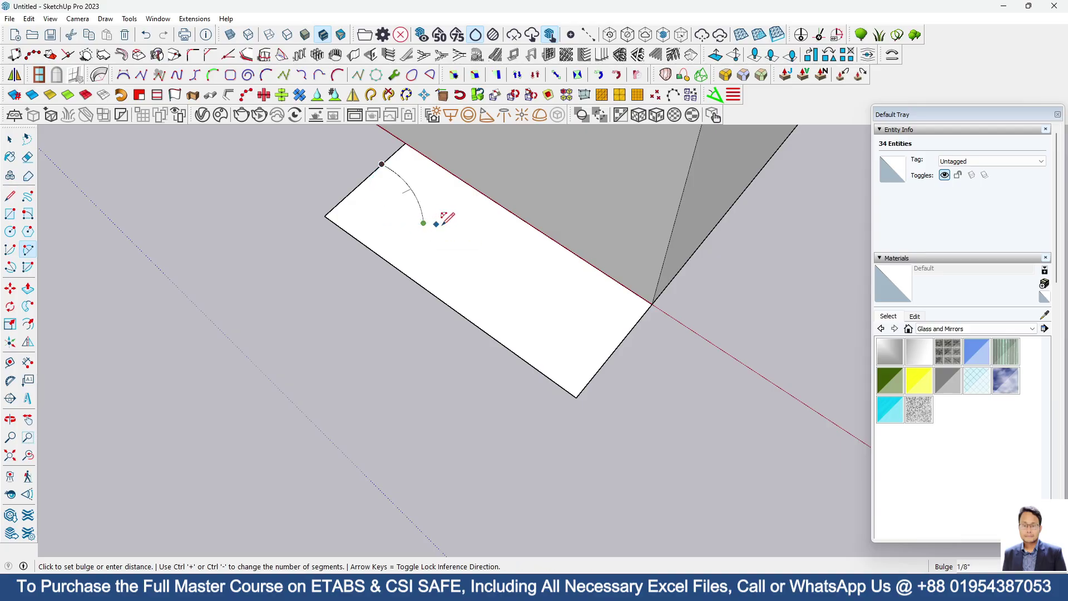
click(384, 210)
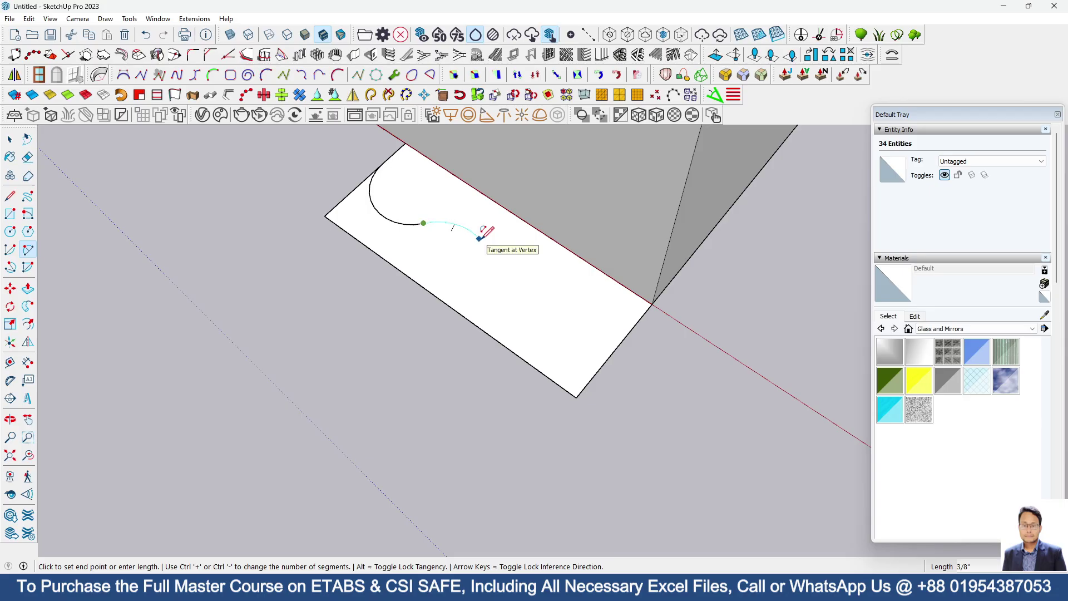
click(479, 239)
mouse_move(470, 282)
middle_down()
mouse_move(460, 240)
mouse_move(553, 279)
mouse_move(302, 299)
mouse_move(362, 233)
mouse_move(392, 355)
mouse_move(241, 364)
mouse_move(312, 386)
middle_up()
click(436, 235)
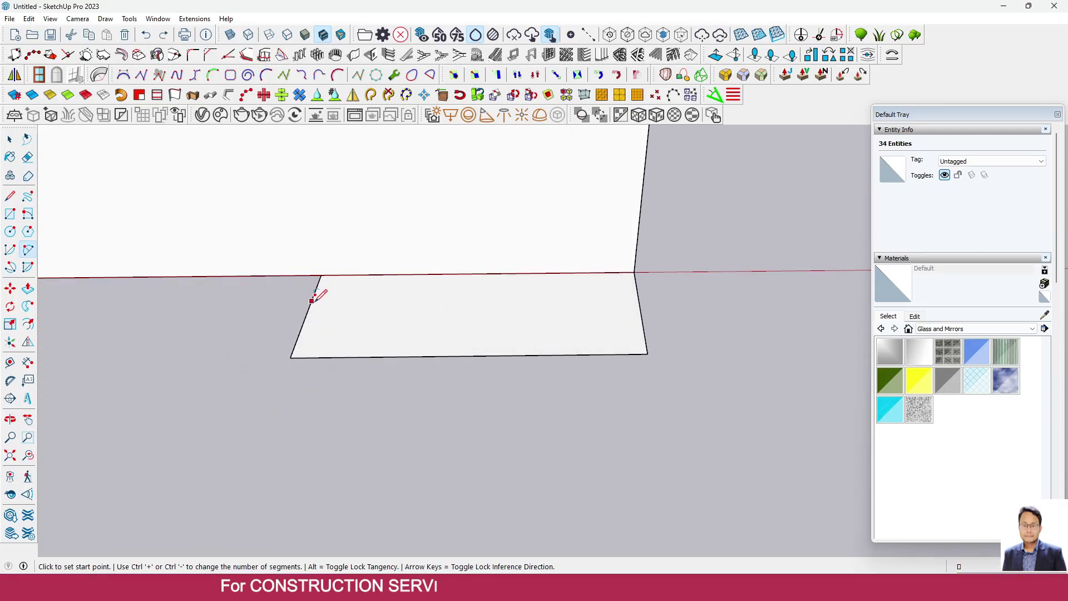
Draw an S-curve from the rectangle's short outer edge using two joined arcs, each about 3/8" long with about 1/8" bulge, curving opposite ways
middle_drag(317, 295, 406, 219)
click(371, 205)
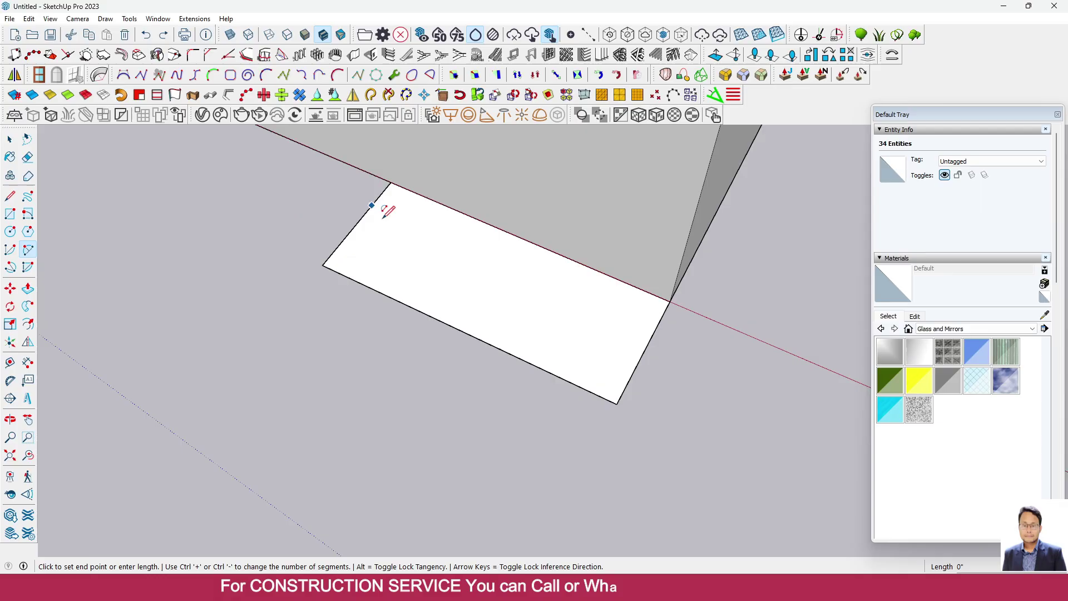
click(408, 239)
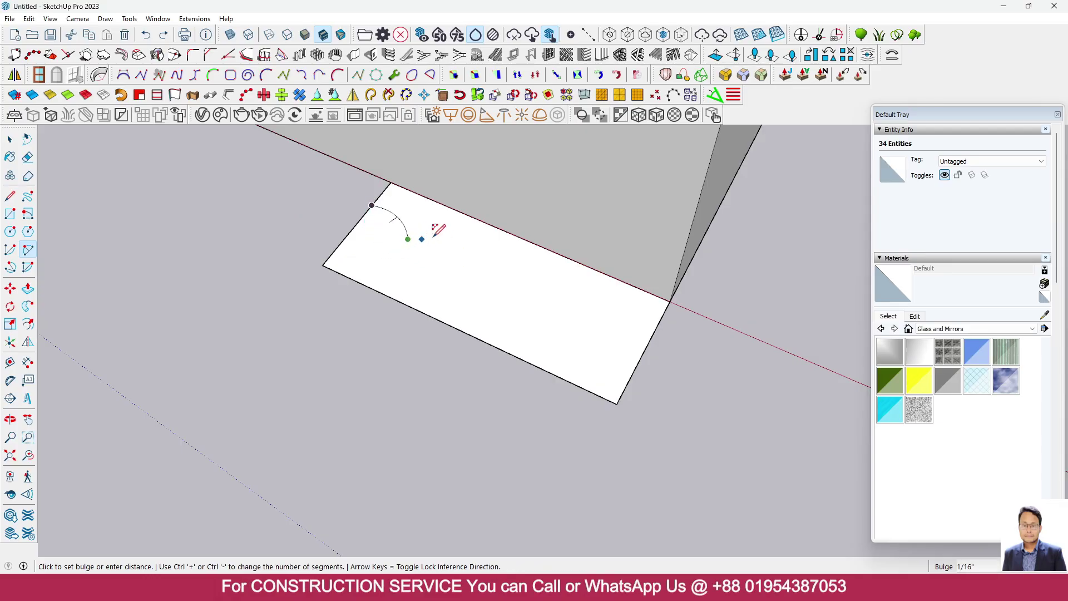
click(373, 232)
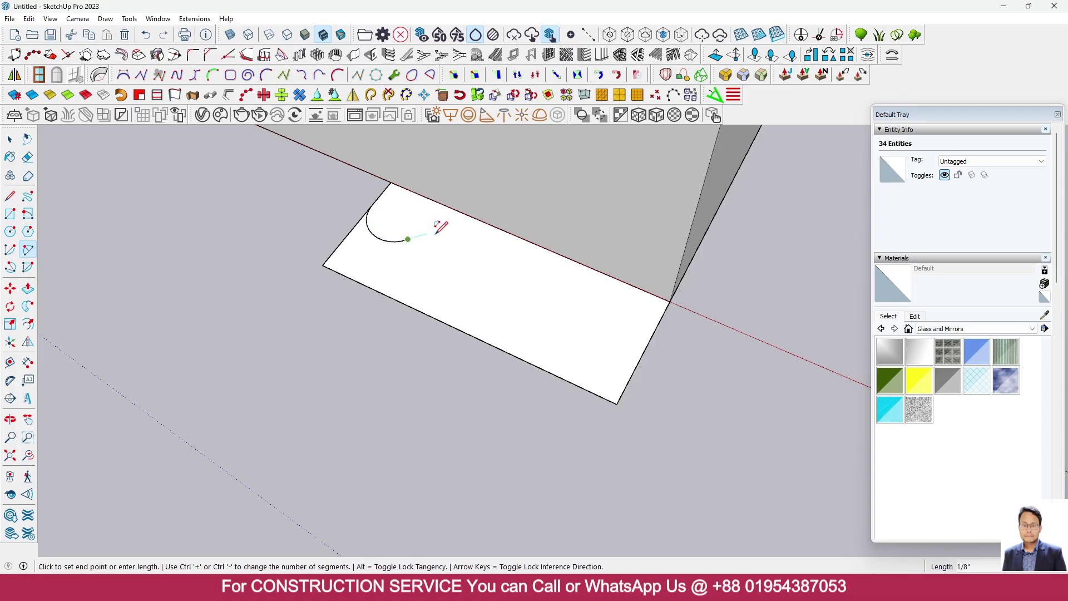
click(467, 246)
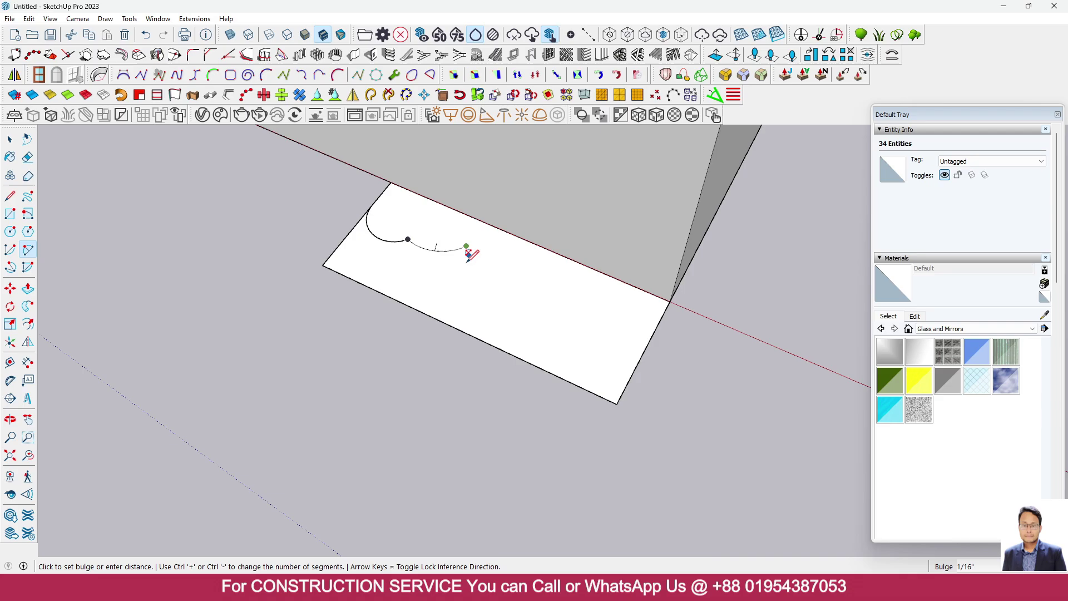
click(448, 228)
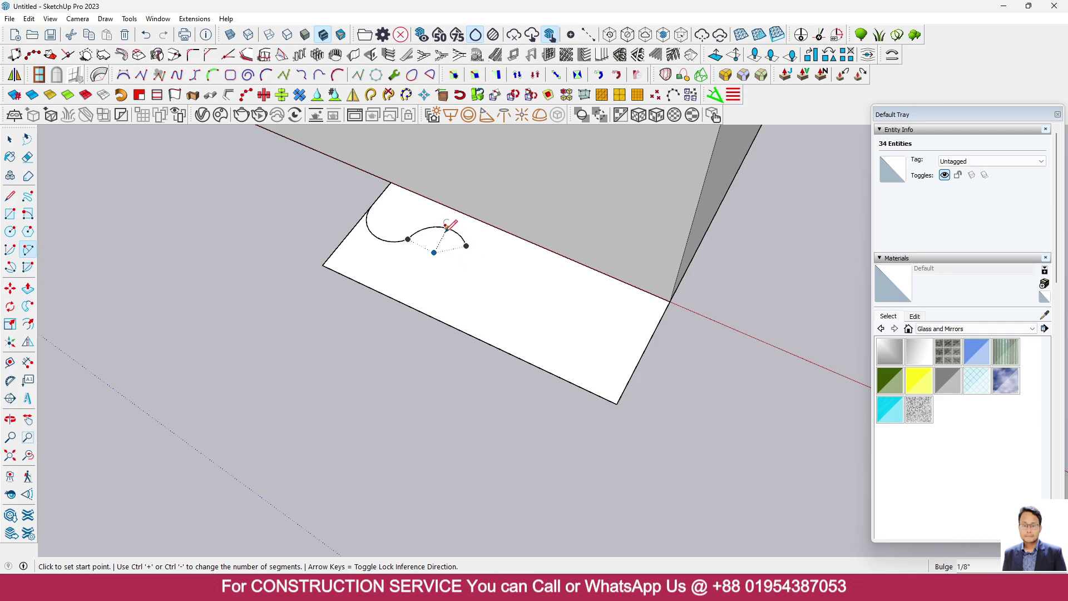
Mirror the two joined arcs across the rectangle's midline, keeping the original arcs
middle_drag(448, 231, 261, 282)
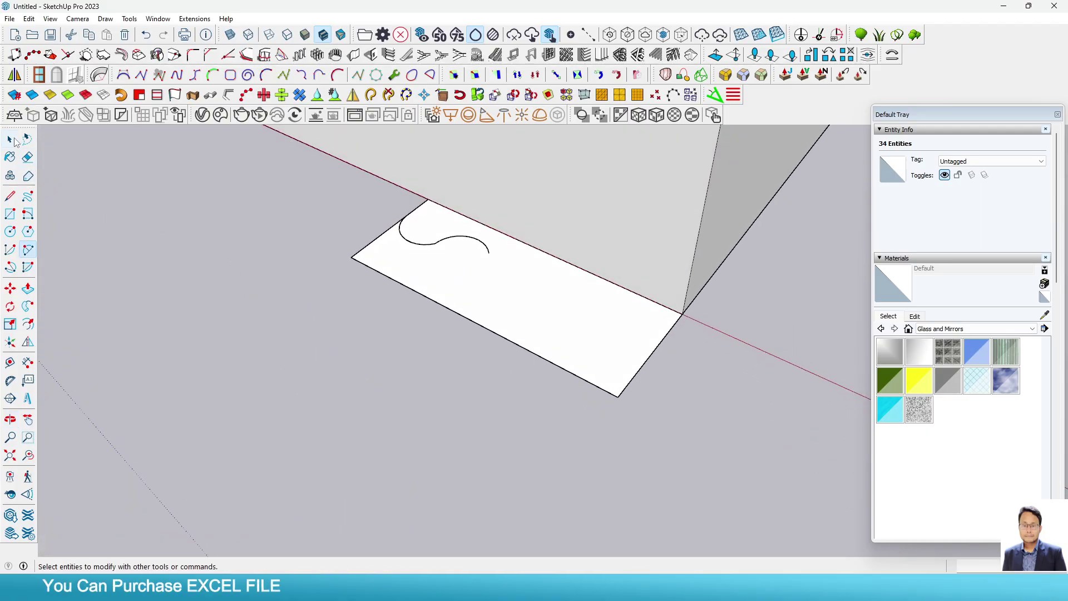
scroll(448, 249, up, 3)
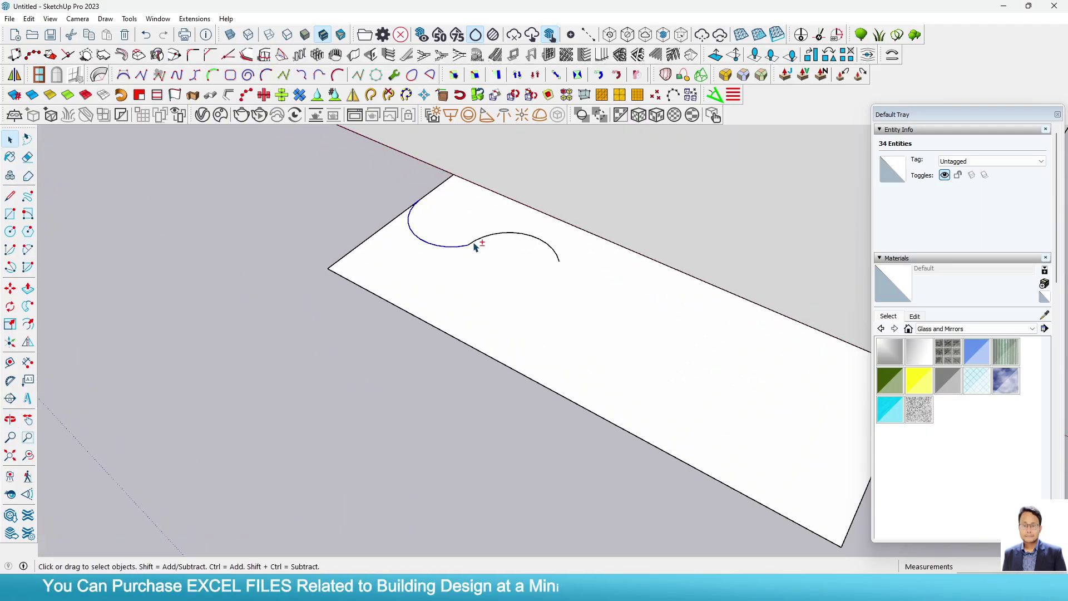
ctrl+click(473, 245)
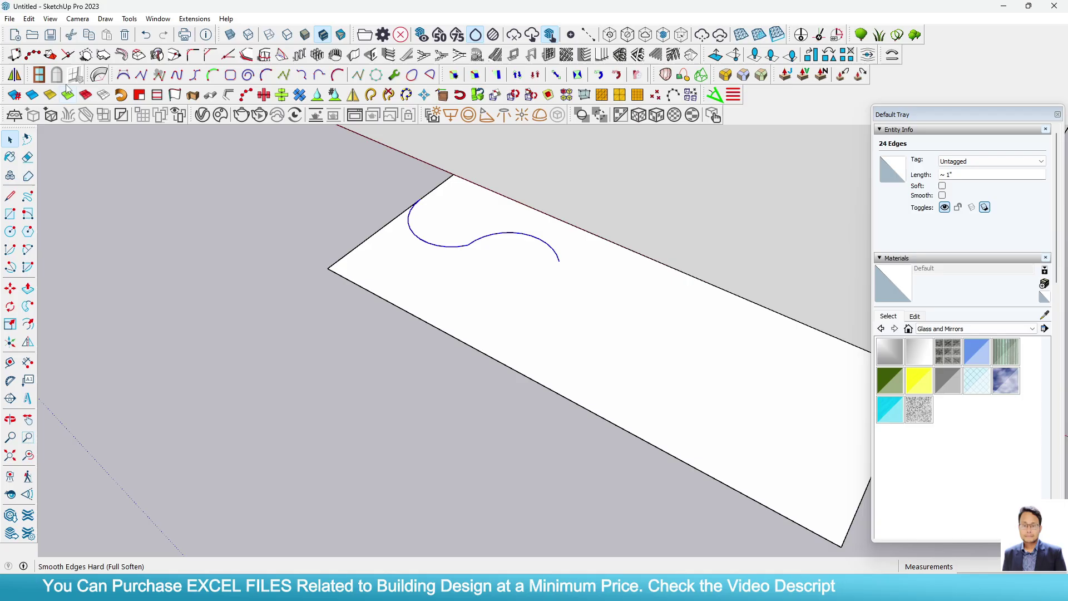
click(15, 76)
scroll(436, 321, down, 2)
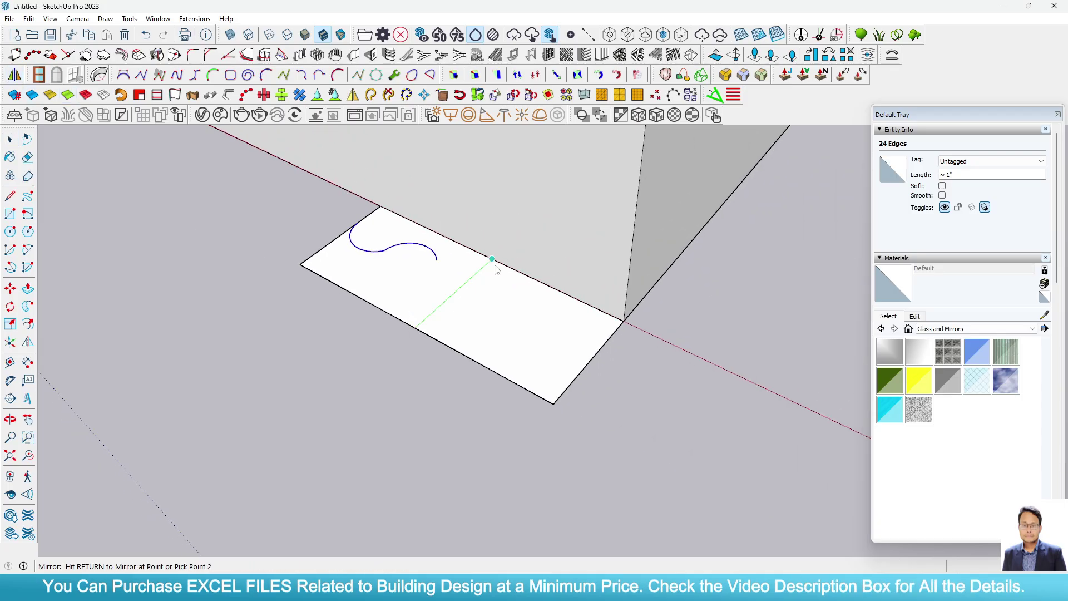
click(488, 156)
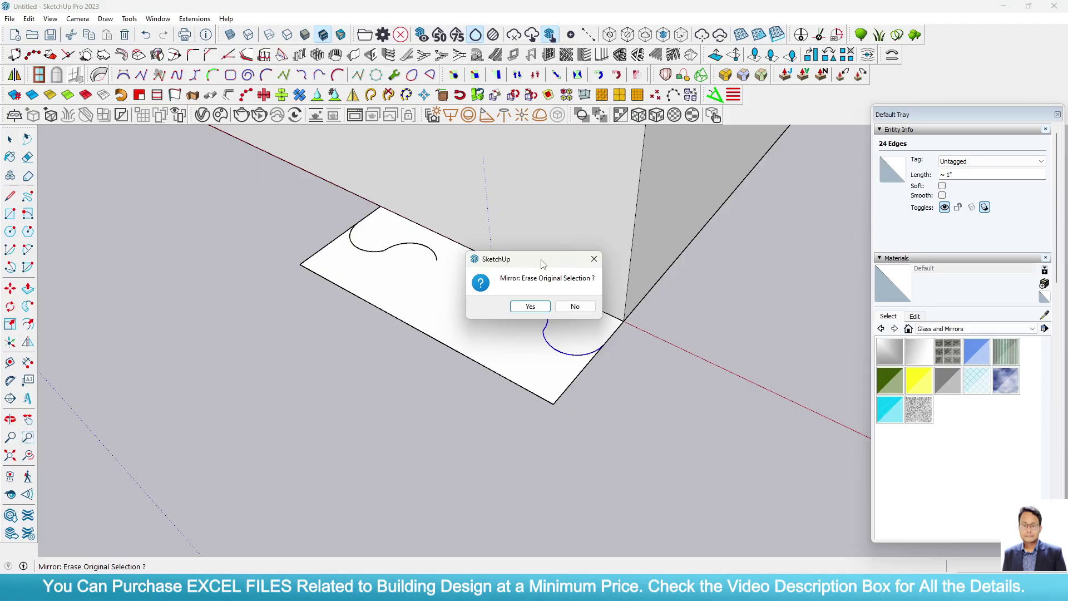
click(573, 307)
Connect the free ends of the original and mirrored curves with an arc about 9/16" long, bulging toward the rectangle's outer long edge
mouse_move(573, 307)
middle_down()
mouse_move(504, 334)
mouse_move(162, 282)
middle_up()
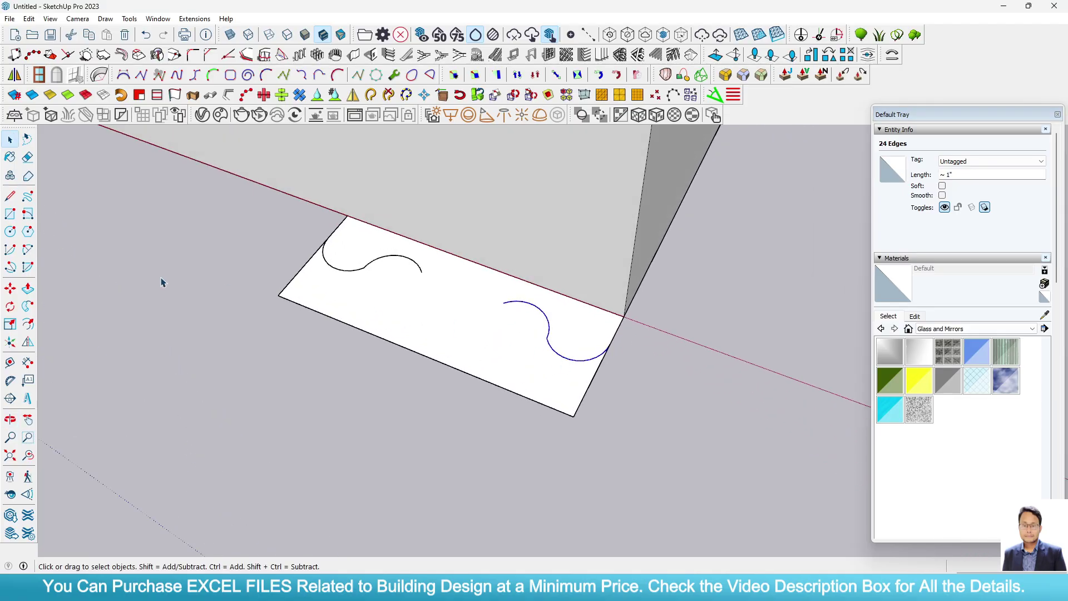
click(27, 249)
click(422, 272)
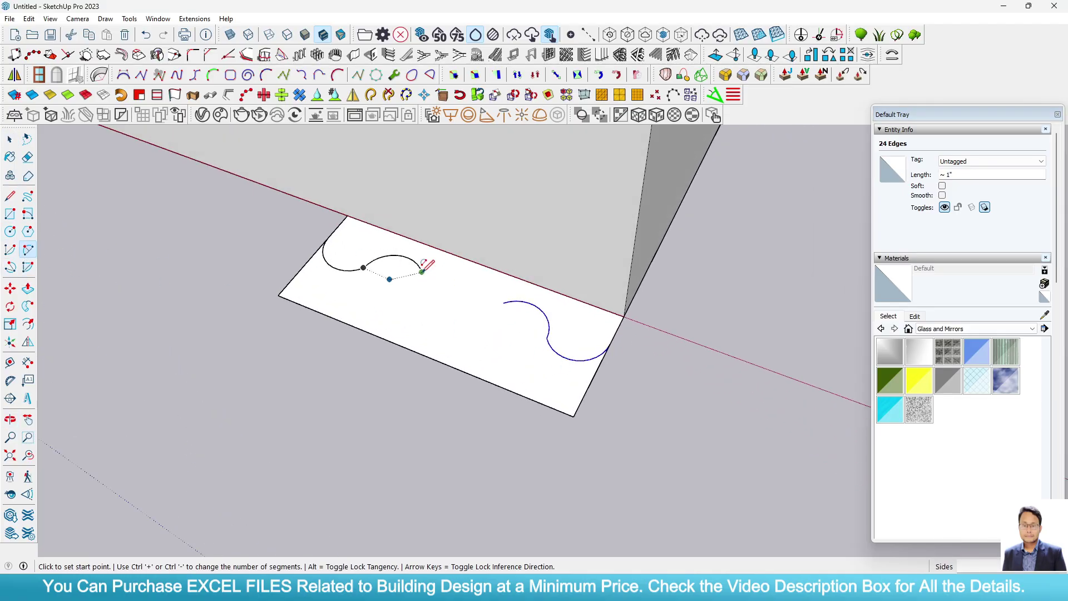
click(503, 303)
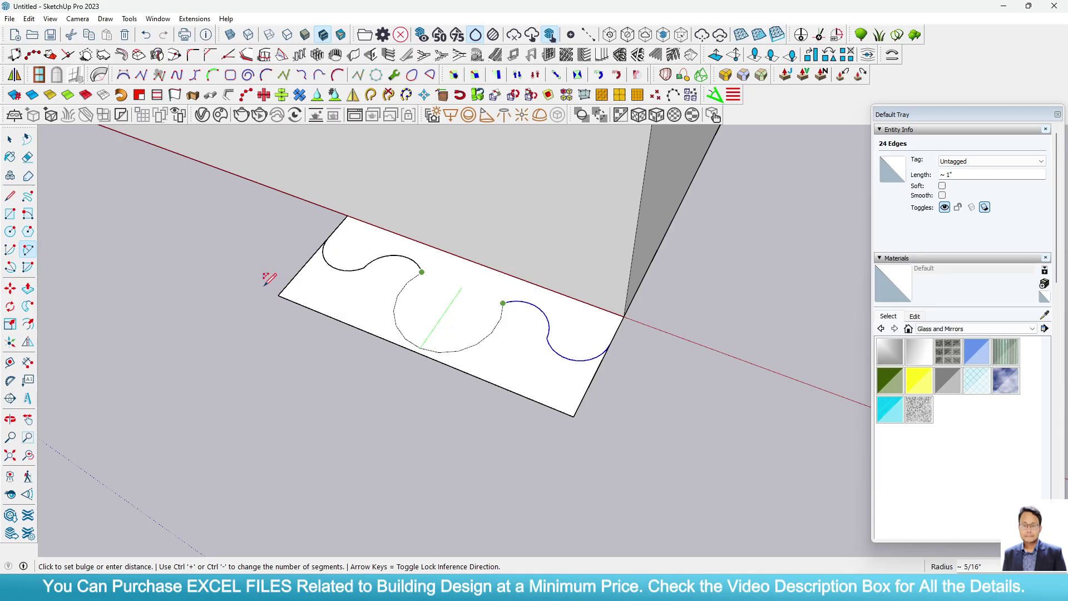
click(439, 290)
key(space)
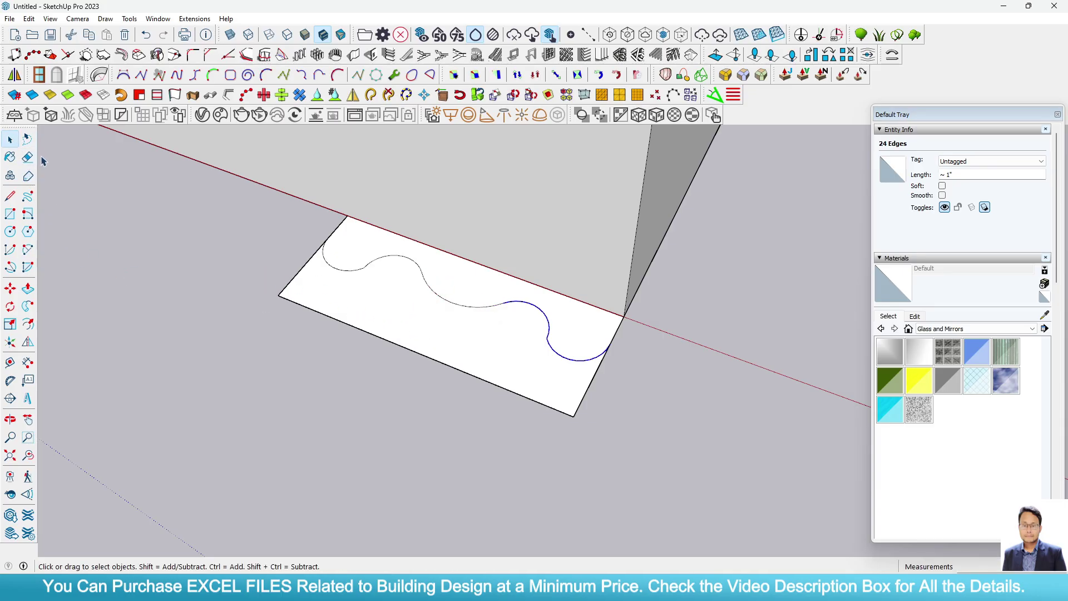
Erase the rectangle's outer edges beyond the wavy curve so only the moulding profile against the wall remains
key(e)
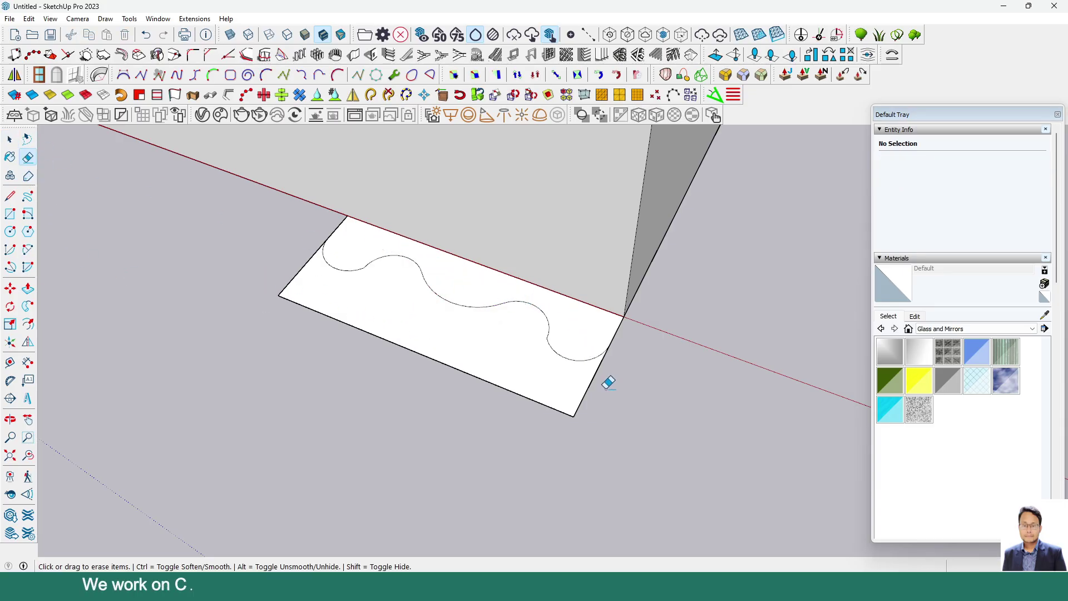
mouse_move(600, 392)
mouse_down()
mouse_move(490, 393)
mouse_move(432, 365)
mouse_up()
click(295, 276)
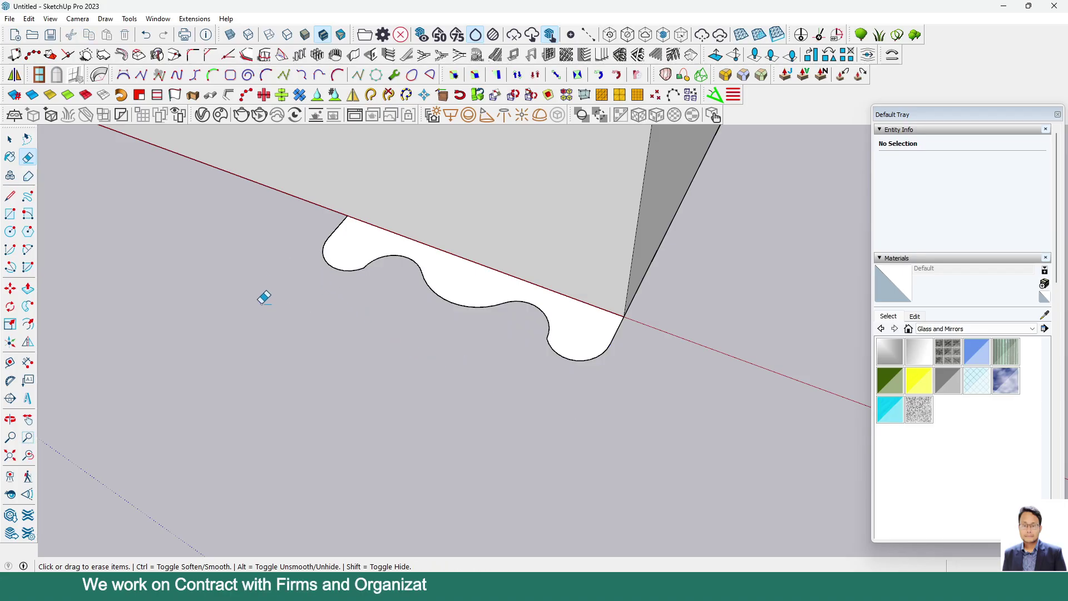
Delete the face and bottom edge of the arched copy nearest the wall, leaving an open arch path
click(8, 138)
scroll(384, 300, down, 5)
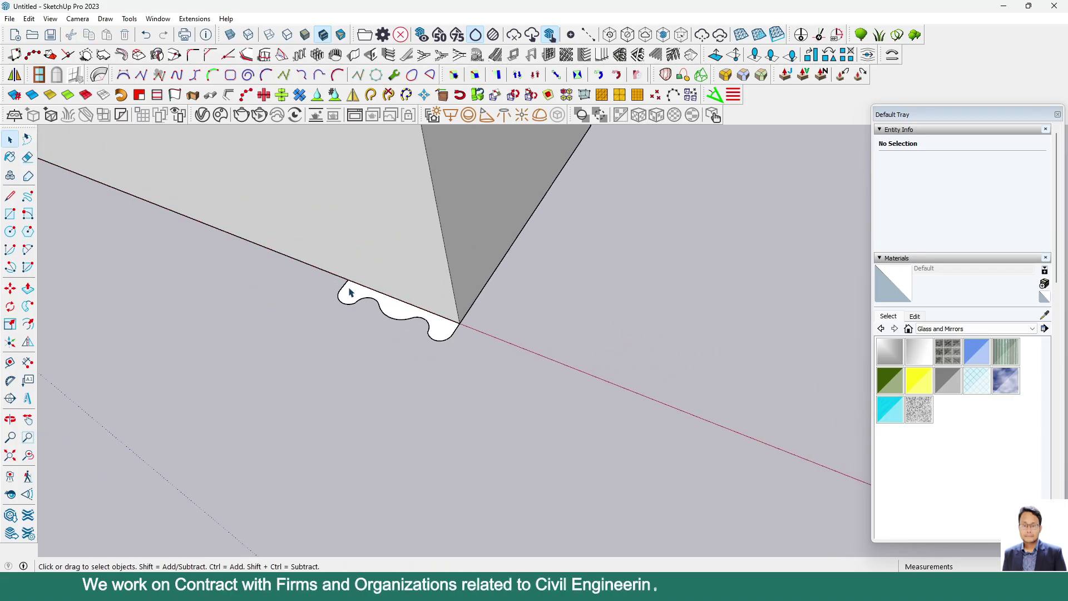
scroll(381, 317, up, 8)
middle_drag(382, 317, 709, 345)
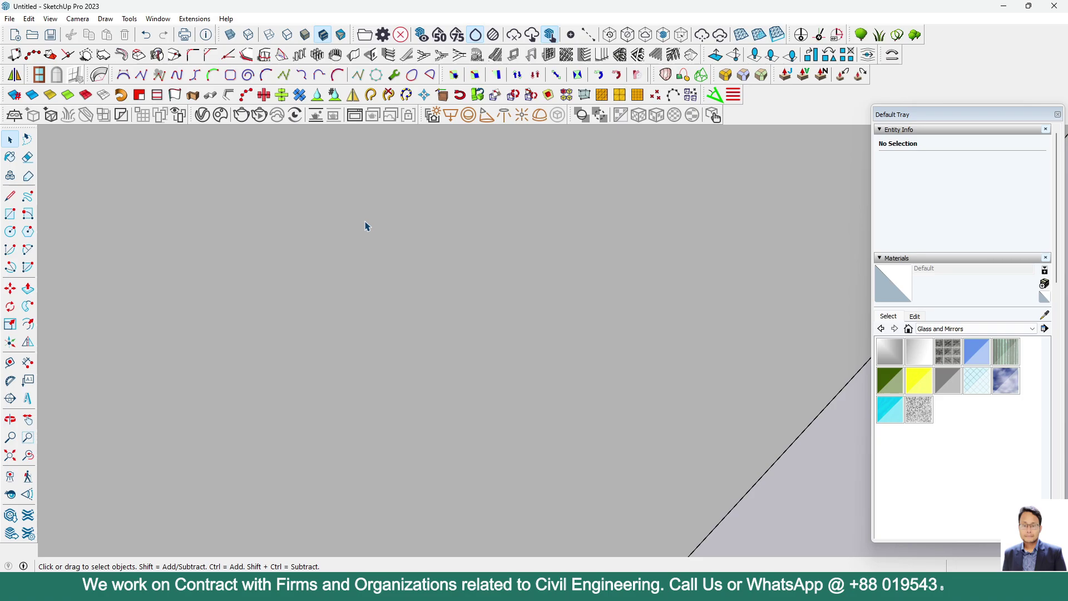
scroll(311, 214, down, 6)
scroll(423, 205, down, 9)
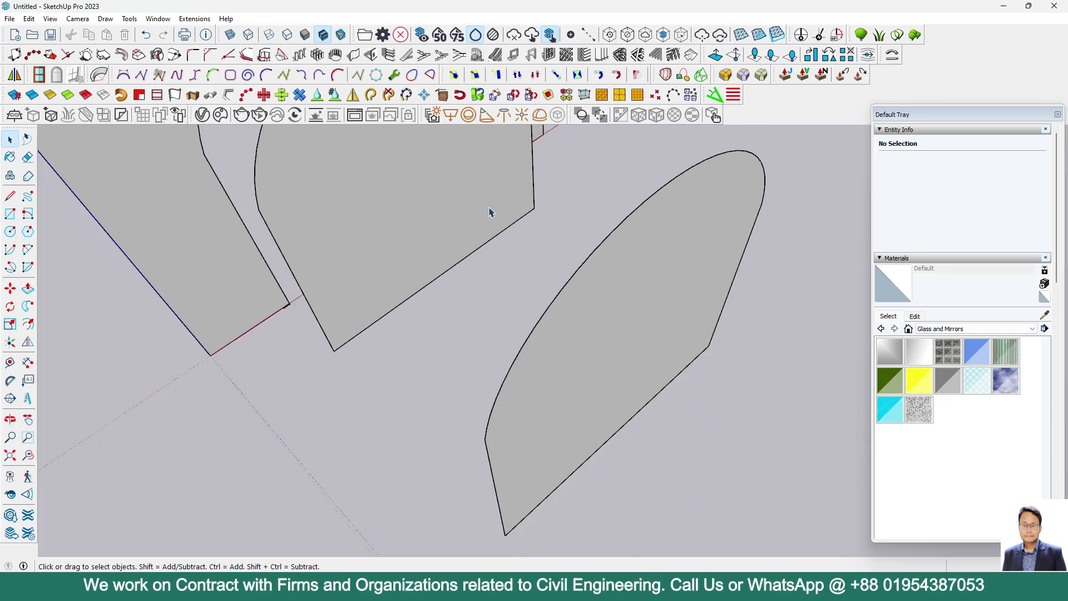
middle_drag(507, 260, 336, 262)
scroll(378, 250, up, 3)
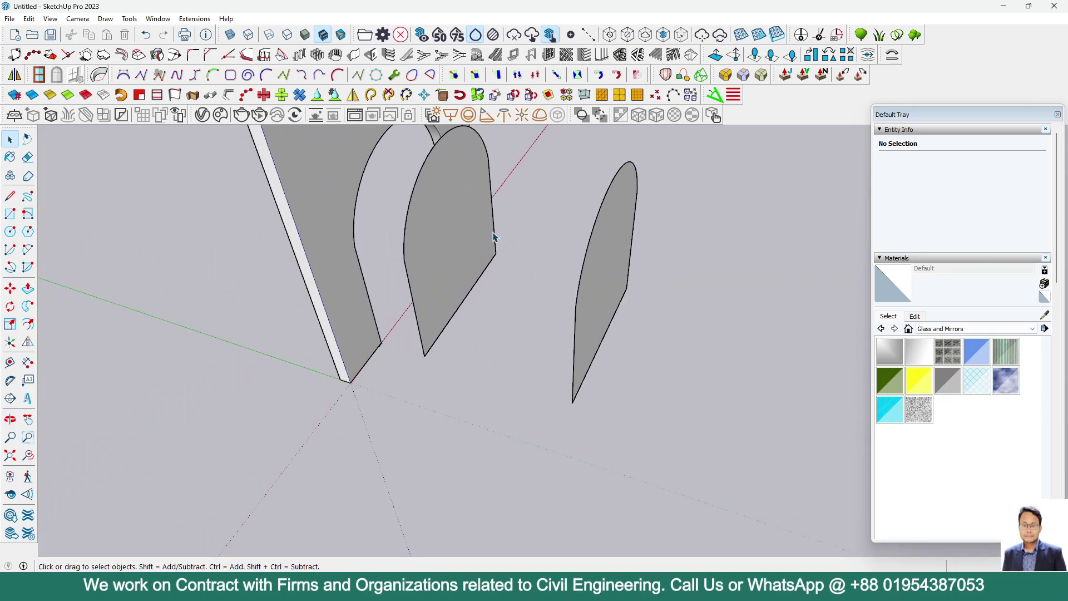
click(445, 217)
key(Delete)
middle_drag(445, 217, 403, 337)
click(473, 332)
key(Delete)
Sweep the wavy moulding profile along the open arch path of connected edges with Follow Me
scroll(403, 338, up, 2)
triple_click(413, 319)
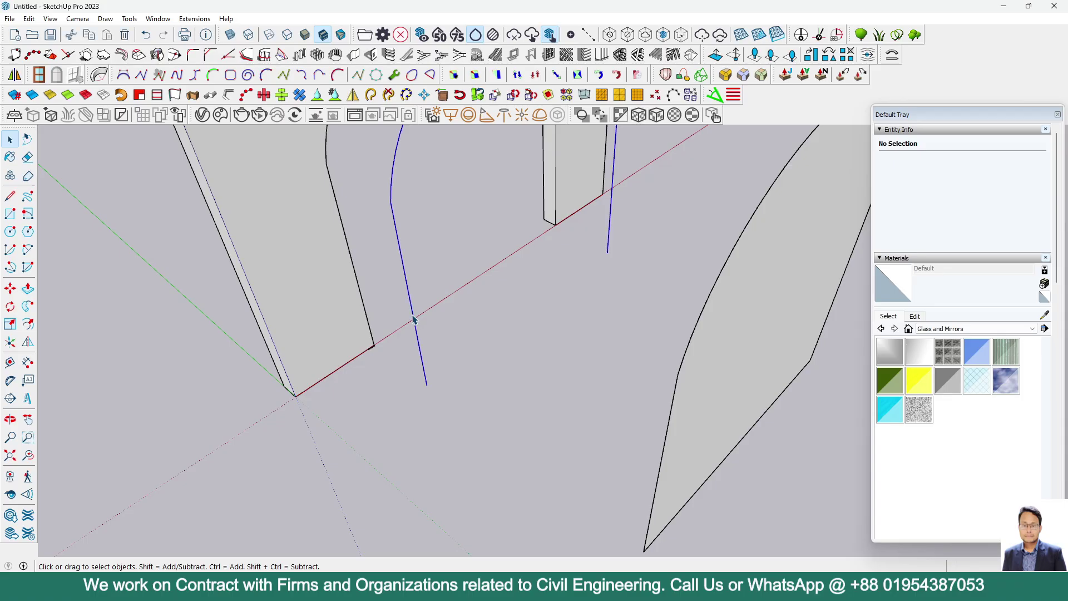
scroll(425, 460, down, 2)
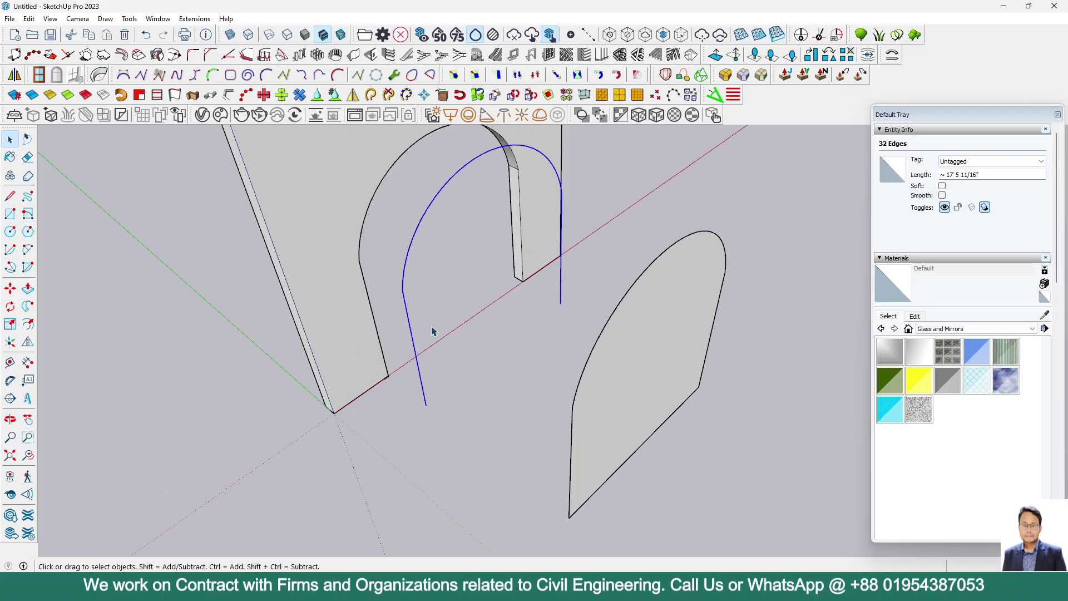
middle_drag(431, 348, 437, 182)
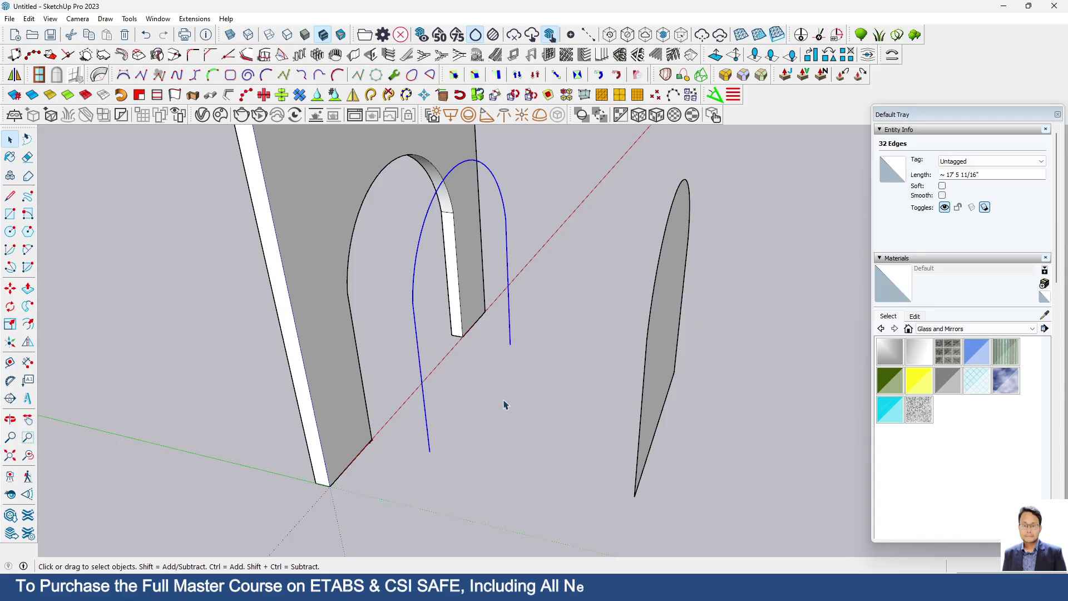
click(26, 307)
scroll(379, 462, up, 10)
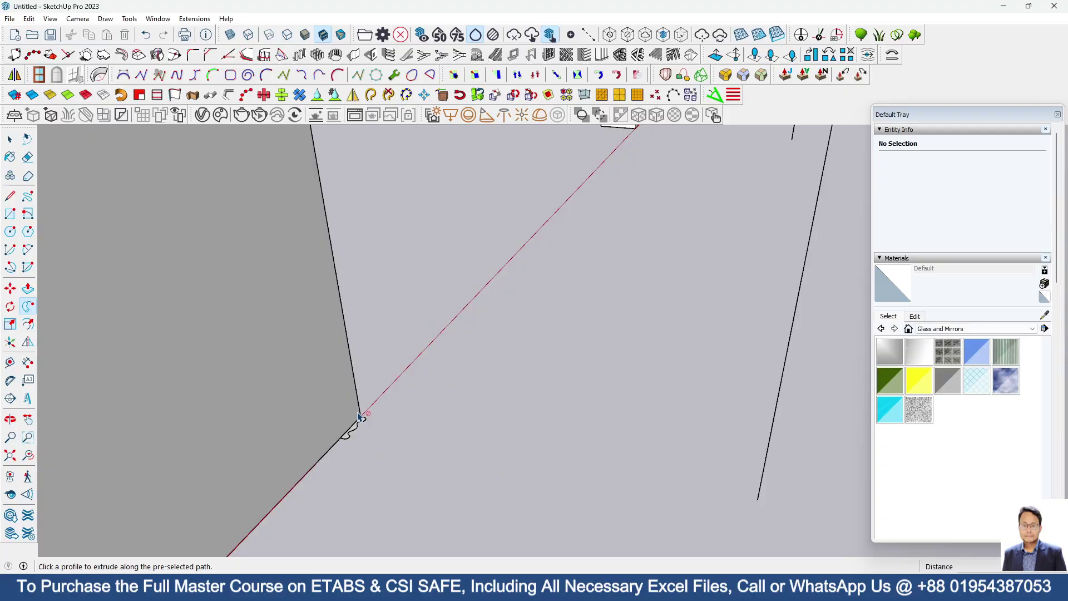
click(341, 477)
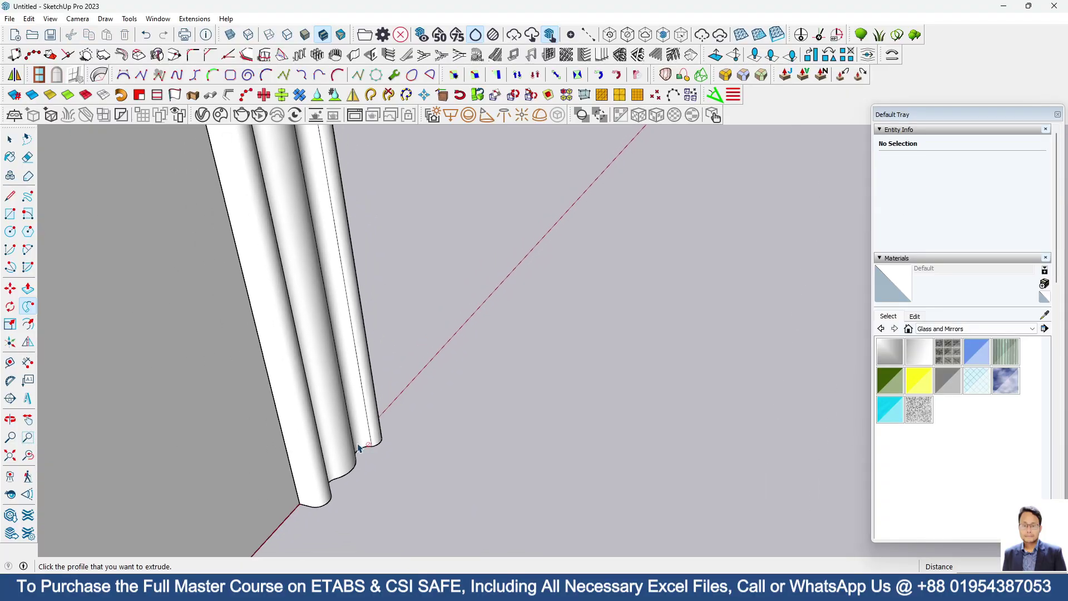
Examine the swept moulding around the wall's arched opening from several angles
middle_drag(451, 447, 286, 444)
scroll(417, 438, down, 5)
middle_drag(389, 402, 579, 381)
scroll(329, 459, down, 2)
scroll(329, 459, down, 3)
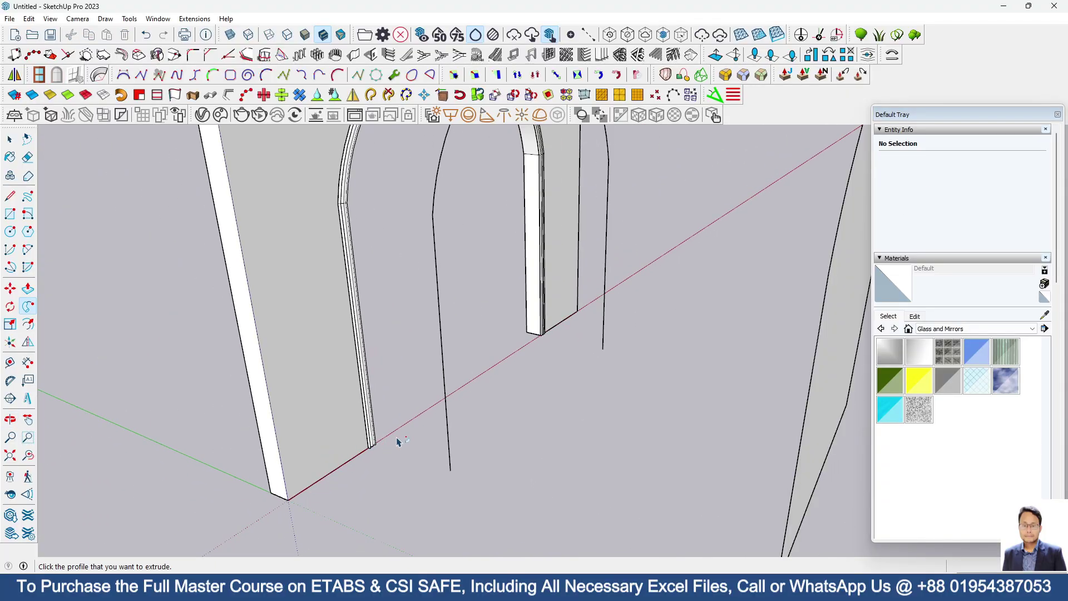
middle_drag(476, 396, 291, 395)
scroll(291, 417, down, 2)
middle_drag(261, 320, 332, 342)
scroll(311, 289, up, 5)
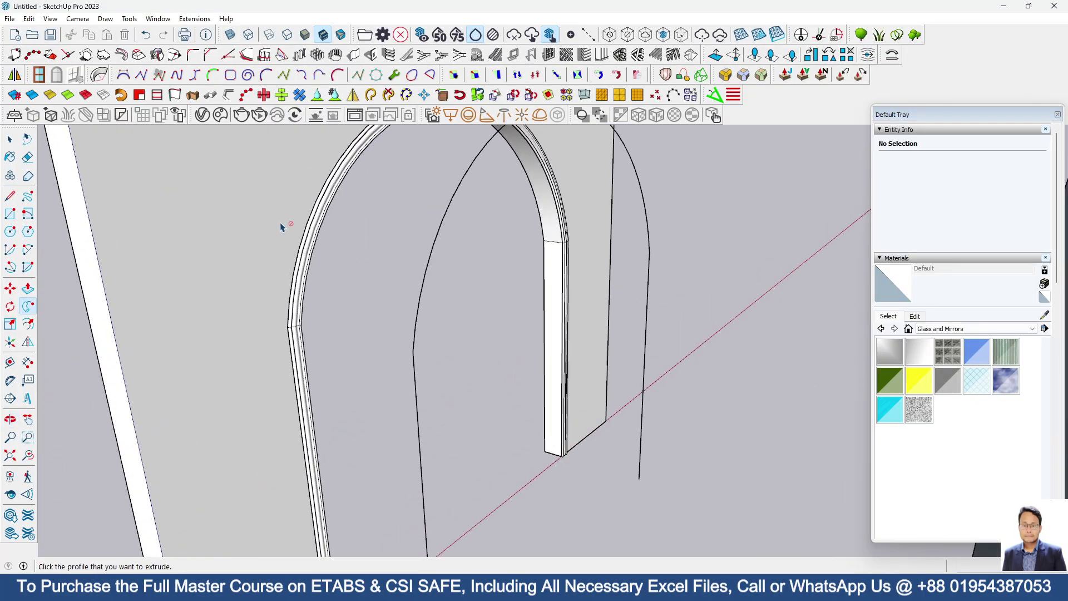
Select all connected geometry of the swept moulding and make it a group
click(11, 143)
scroll(312, 367, up, 3)
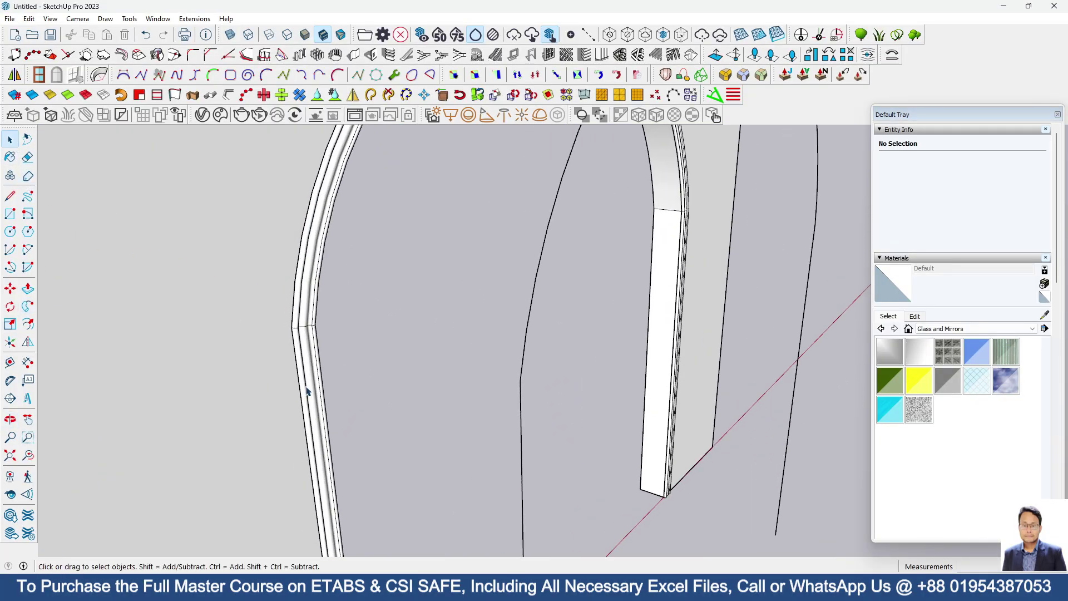
triple_click(314, 371)
right_click(315, 368)
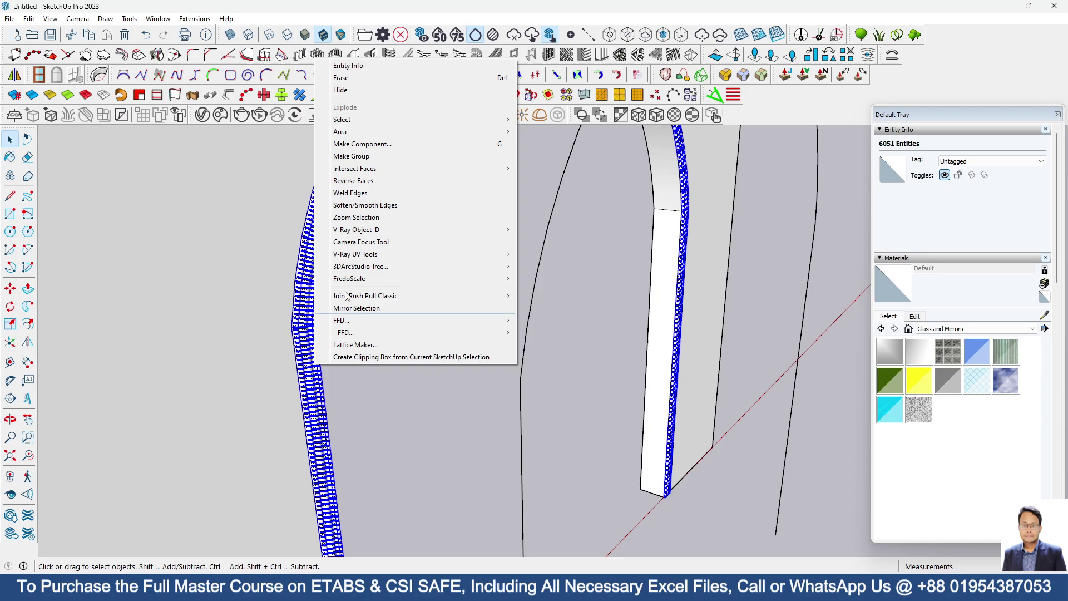
click(372, 156)
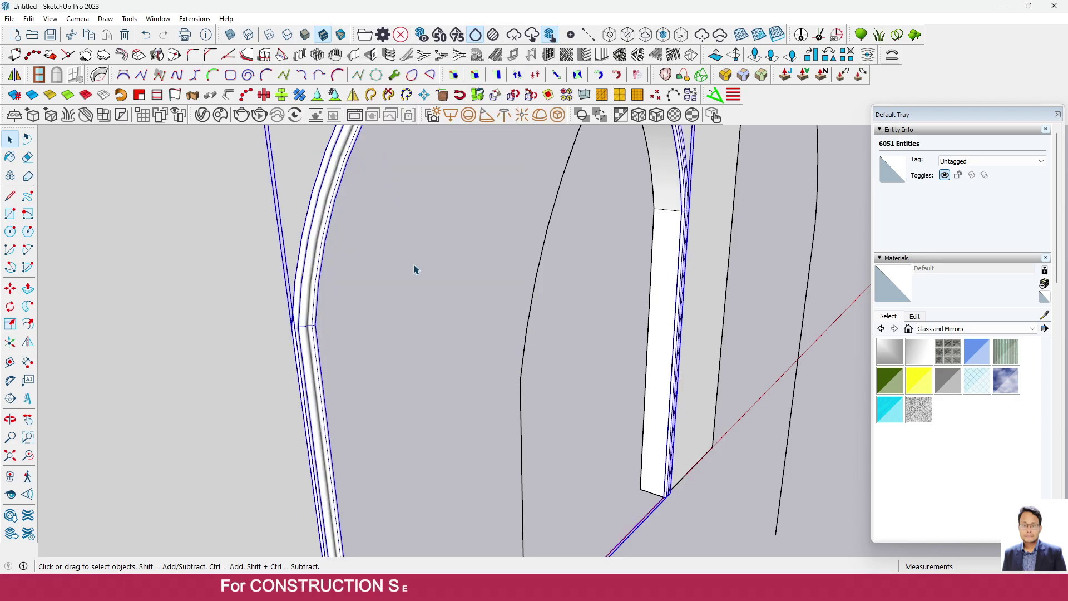
scroll(376, 274, down, 5)
click(184, 298)
Delete the leftover open arch path standing in front of the wall
middle_drag(416, 385, 567, 369)
drag(407, 184, 524, 522)
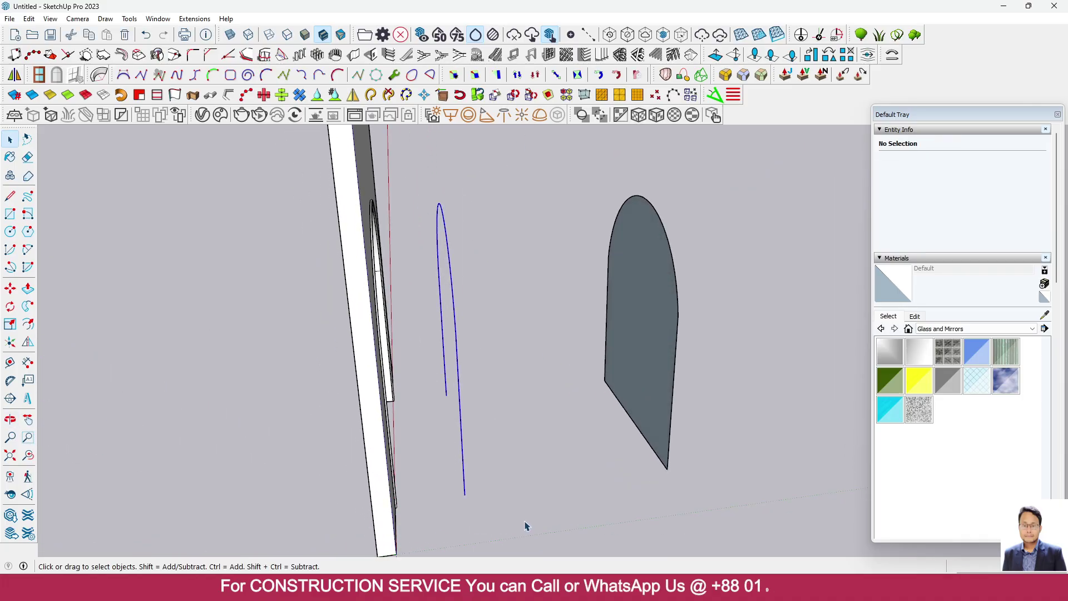
key(Delete)
Move the remaining arched face by its bottom corner into the wall opening, aligned with the moulding's inner bottom corner
middle_drag(528, 516, 458, 432)
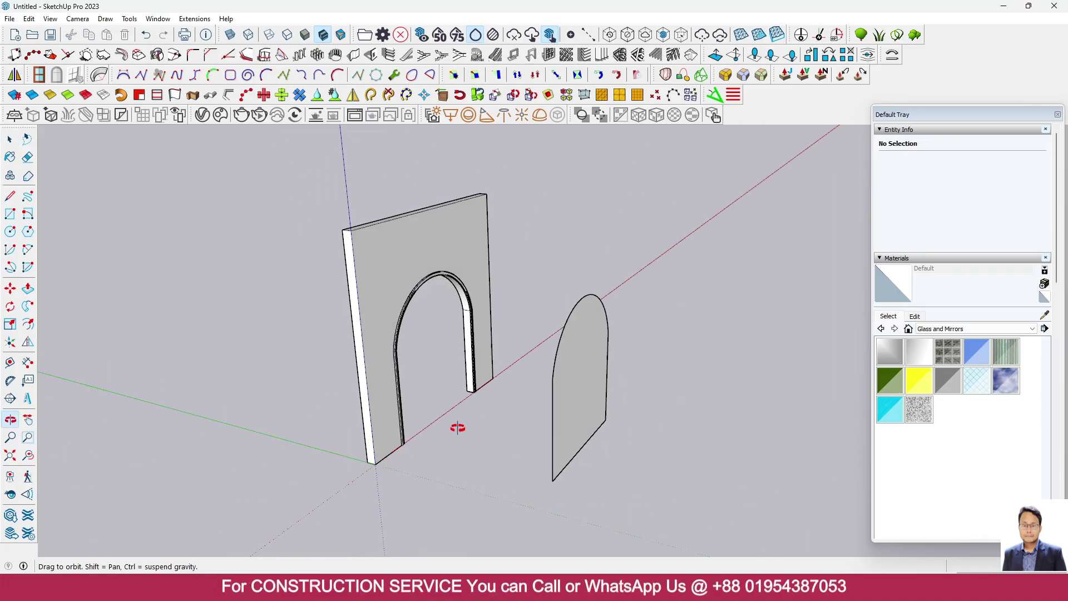
scroll(580, 431, up, 3)
click(571, 421)
key(m)
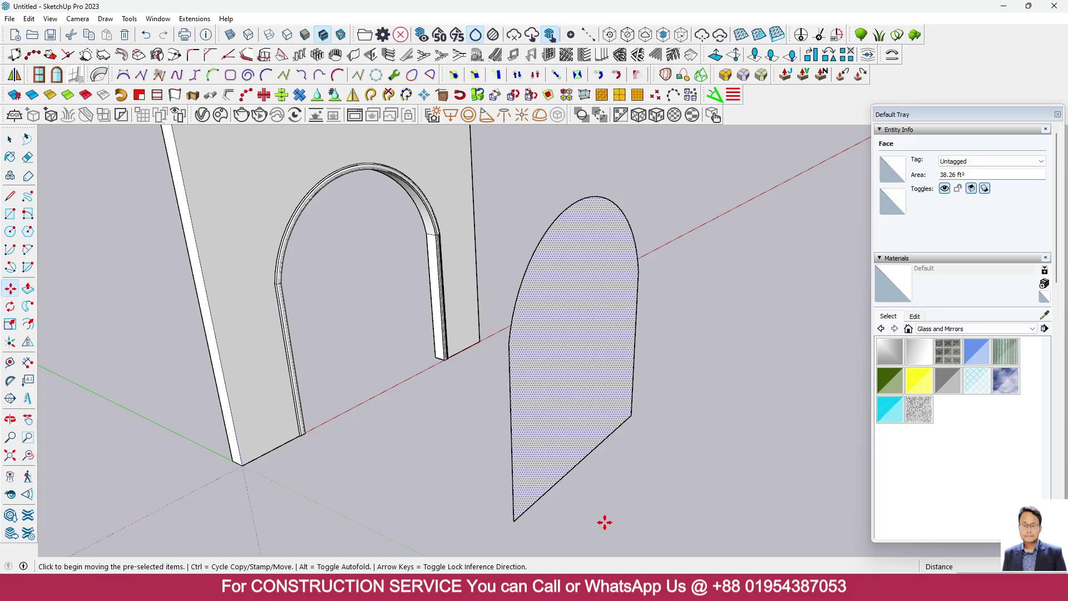
scroll(506, 516, up, 2)
click(499, 521)
scroll(276, 394, up, 2)
middle_drag(276, 393, 183, 427)
scroll(284, 290, up, 2)
scroll(285, 288, up, 1)
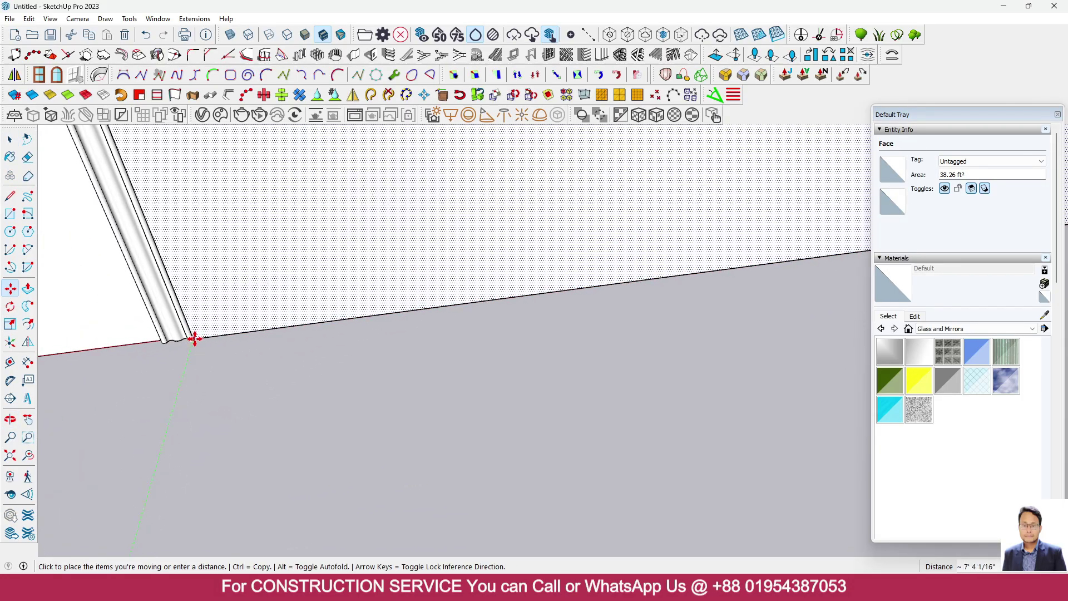
click(194, 334)
middle_drag(194, 334, 334, 397)
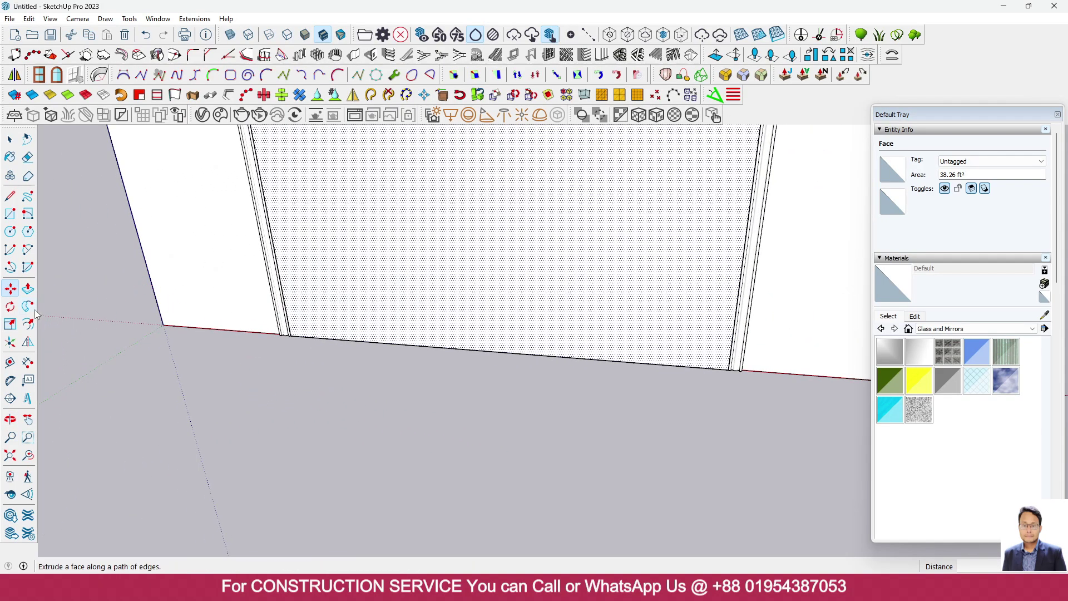
Offset the arched face's outline inward by 1.5'
click(28, 324)
scroll(344, 447, down, 3)
middle_drag(362, 427, 491, 346)
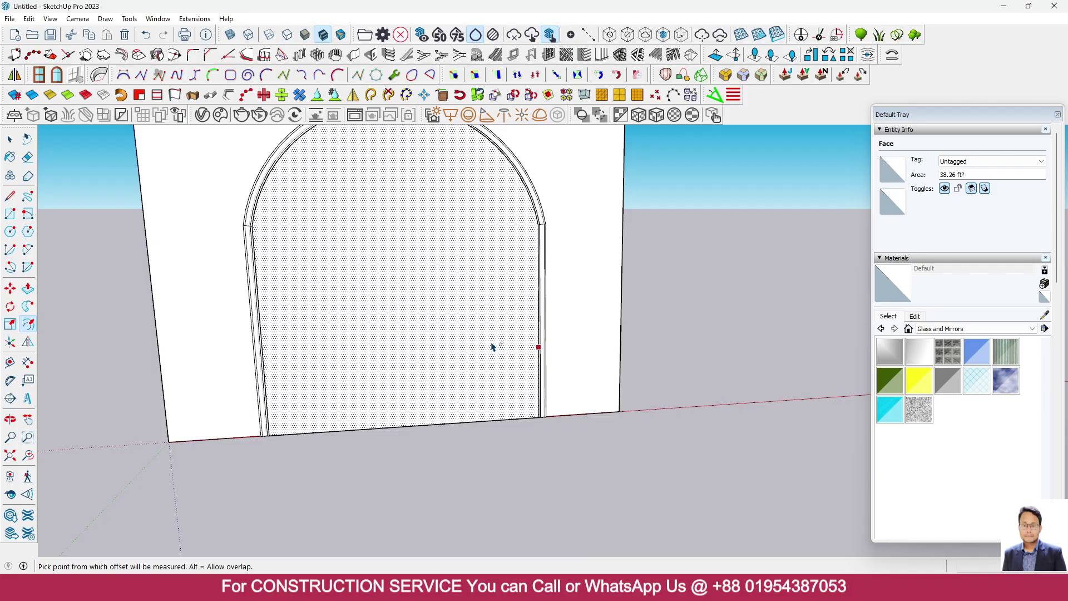
click(416, 426)
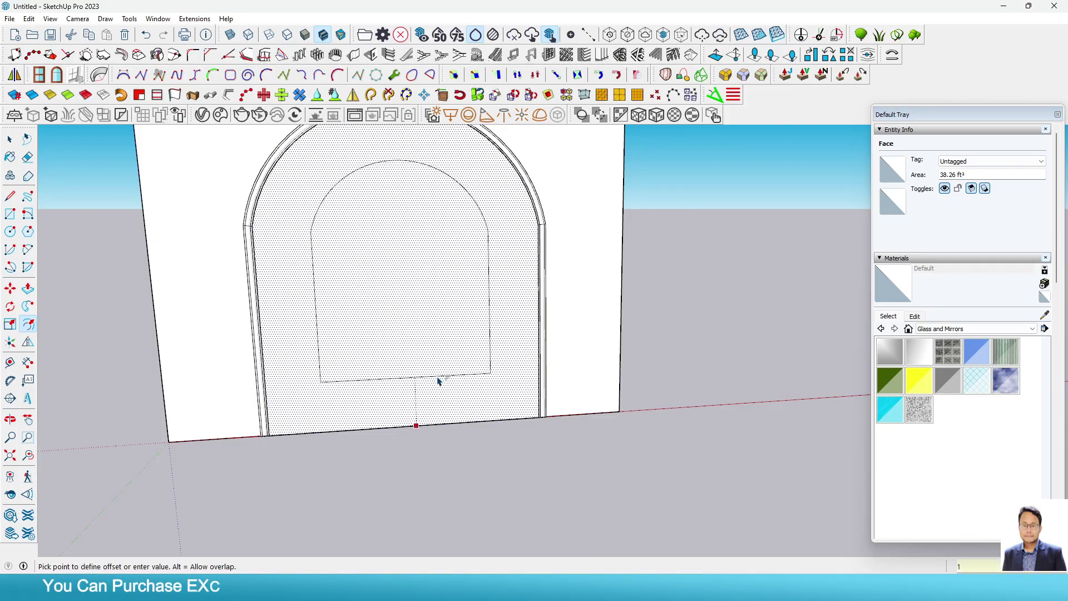
text(1.5)
key(Return)
Extend both sides of the inner arch down to the base edge with lines and erase its raised horizontal bottom edge
middle_drag(336, 340, 312, 336)
click(10, 196)
click(345, 363)
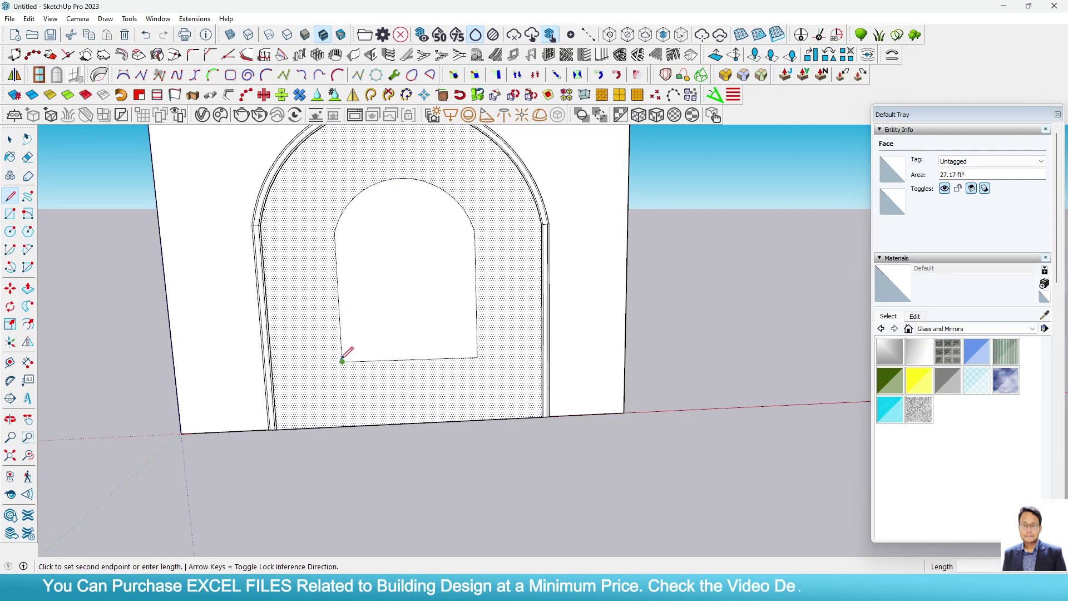
click(347, 427)
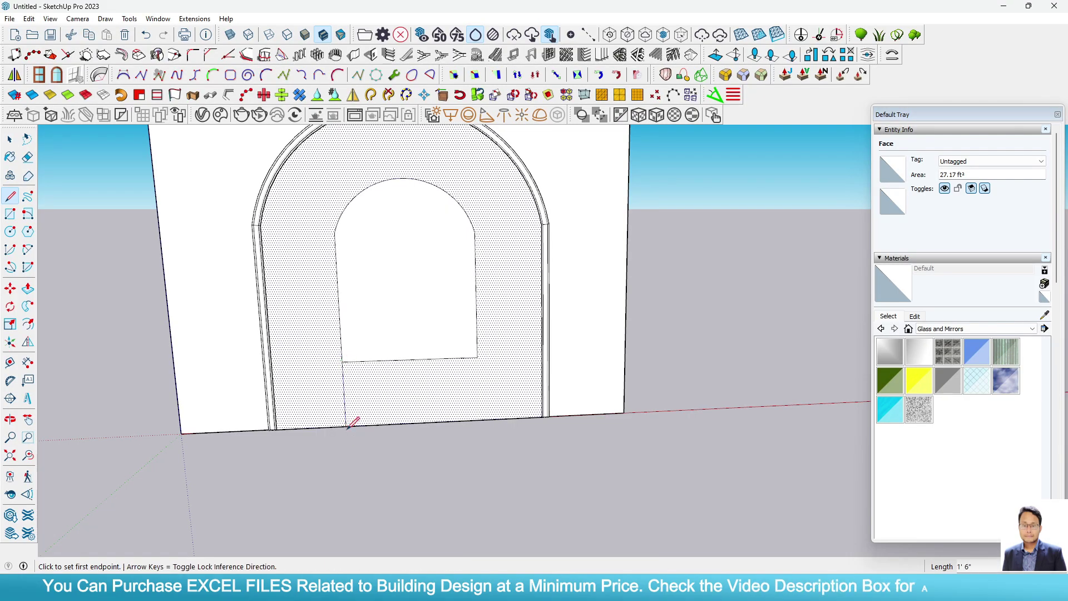
click(477, 358)
click(478, 420)
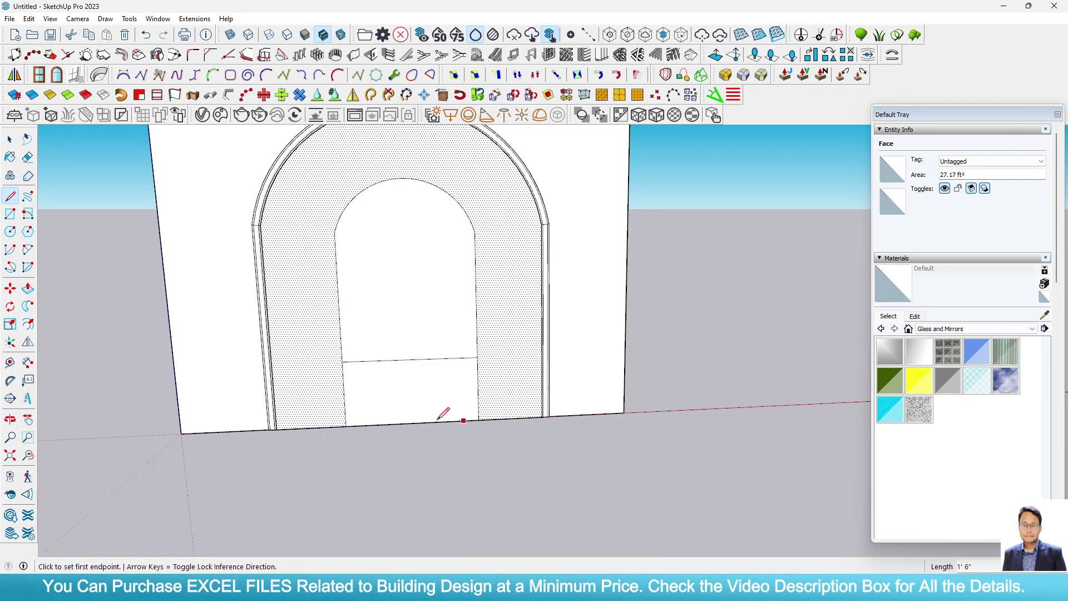
click(345, 425)
click(27, 157)
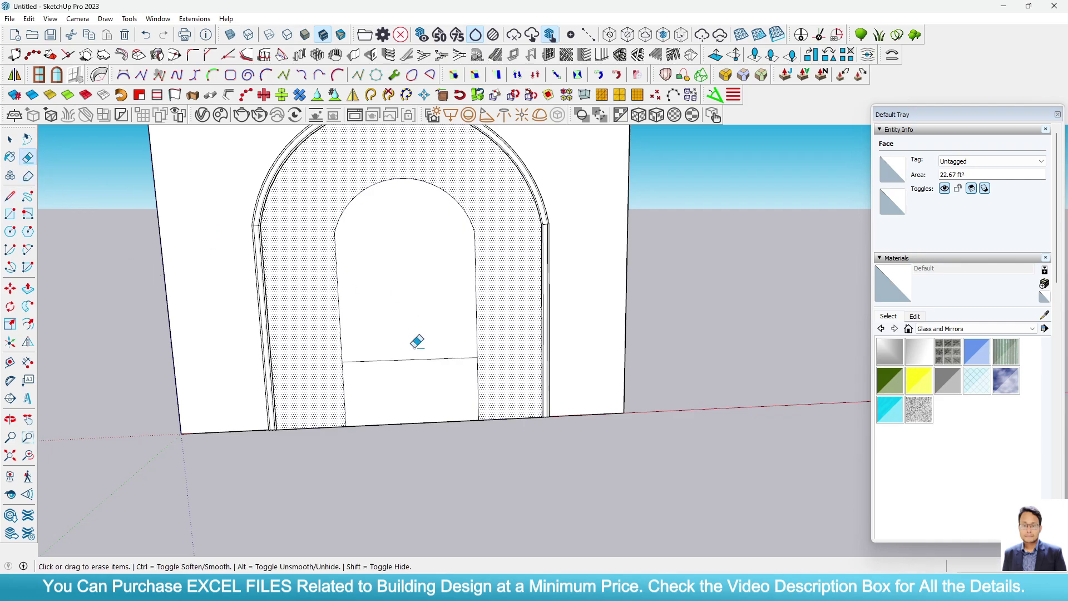
drag(414, 348, 414, 397)
Draw a 7' vertical centre line from the base edge's midpoint to the apex of the outer arch
click(10, 195)
scroll(471, 398, down, 2)
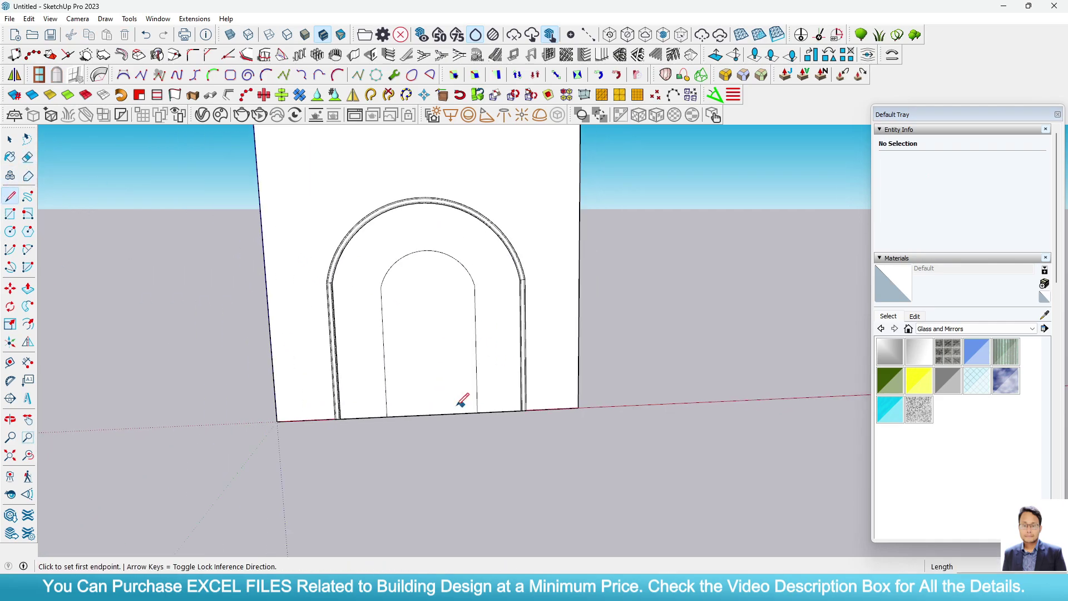
click(432, 414)
scroll(435, 217, up, 3)
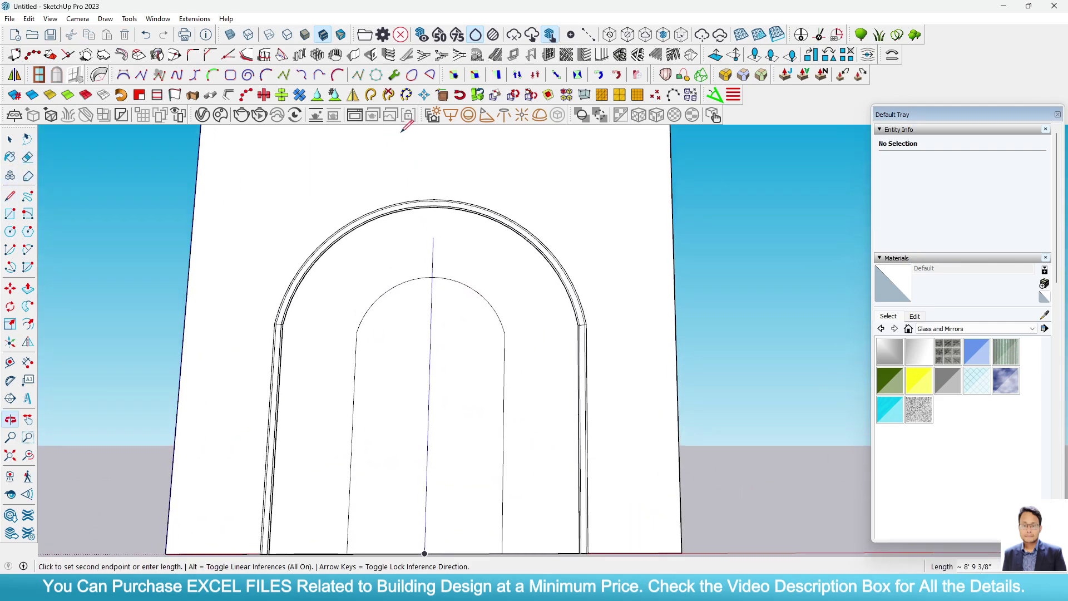
scroll(438, 207, up, 3)
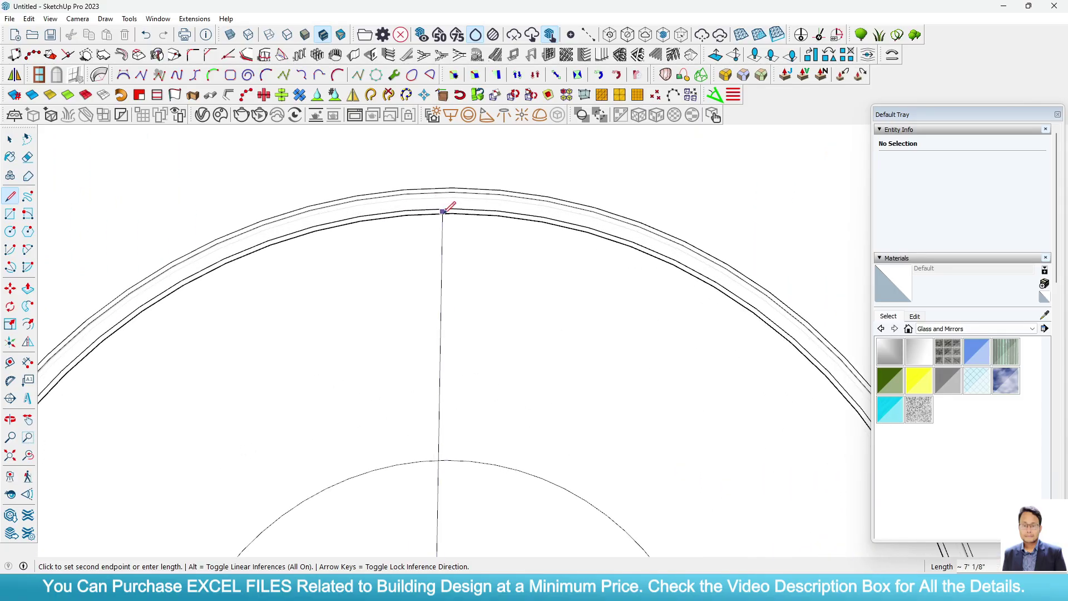
scroll(452, 213, up, 4)
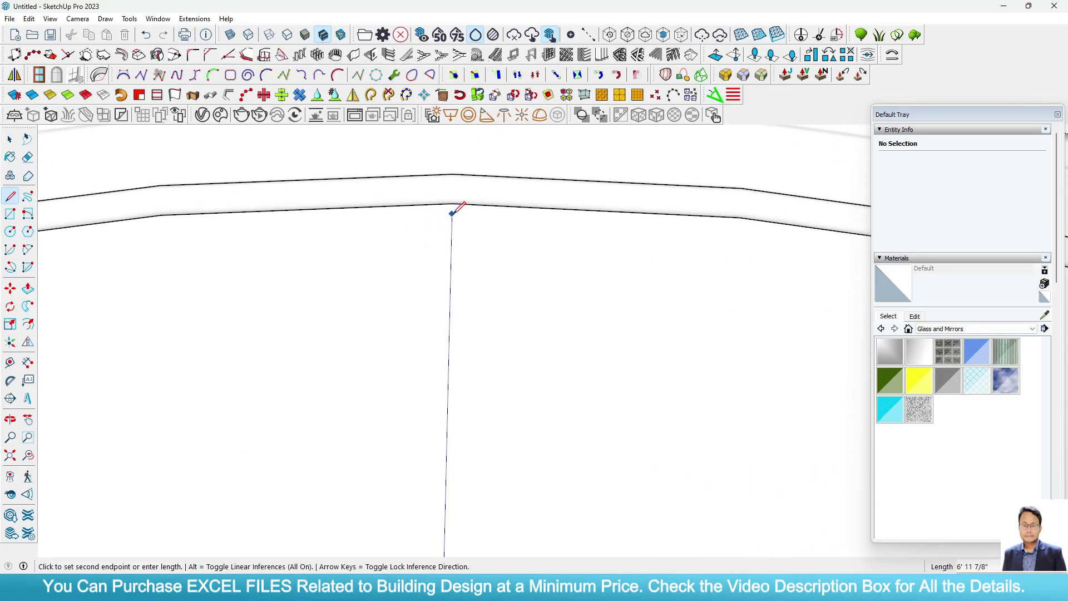
scroll(459, 199, up, 2)
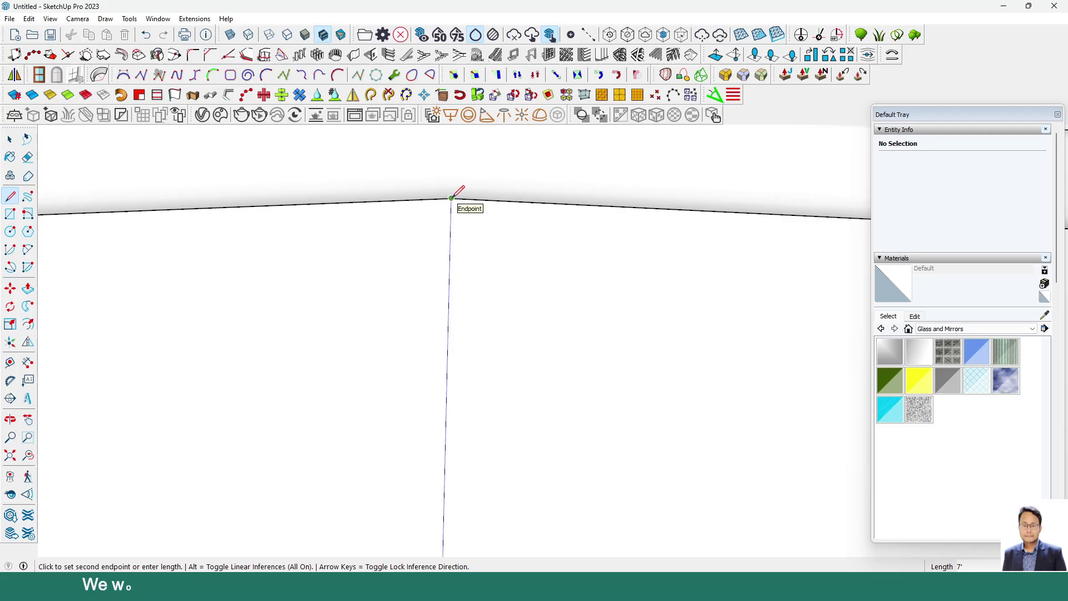
click(459, 197)
scroll(507, 291, down, 6)
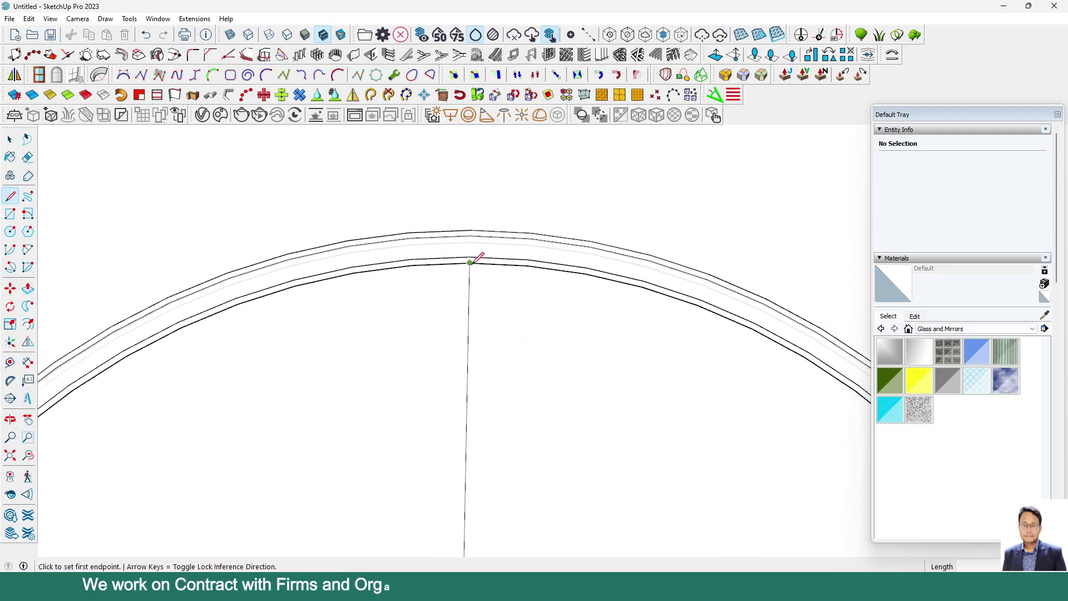
Draw a horizontal line joining the two points where the inner arch's curve meets its straight sides
scroll(477, 264, down, 3)
click(406, 375)
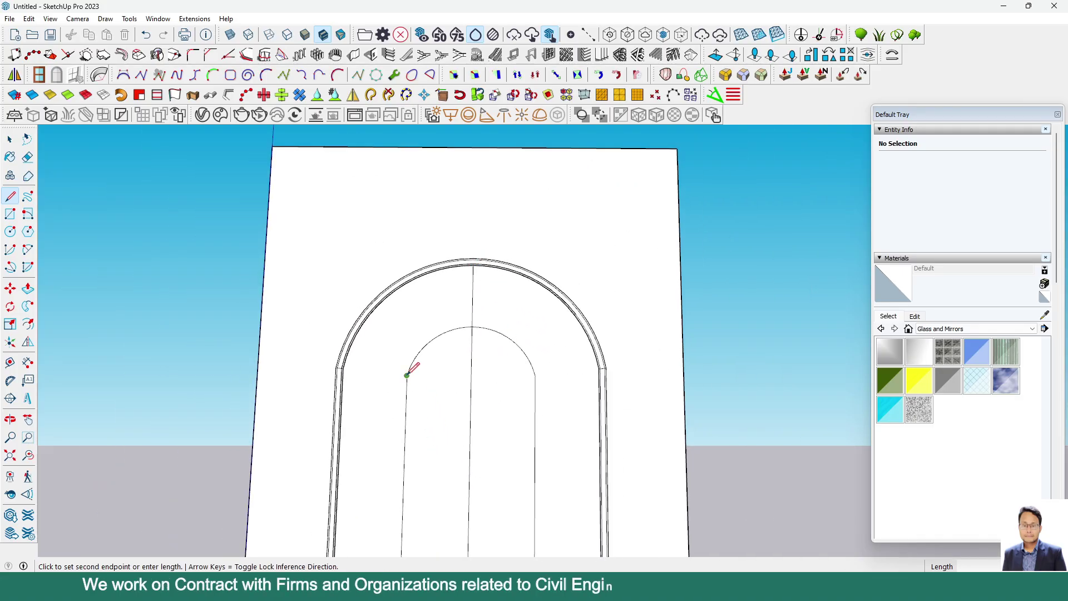
click(536, 376)
scroll(626, 386, down, 3)
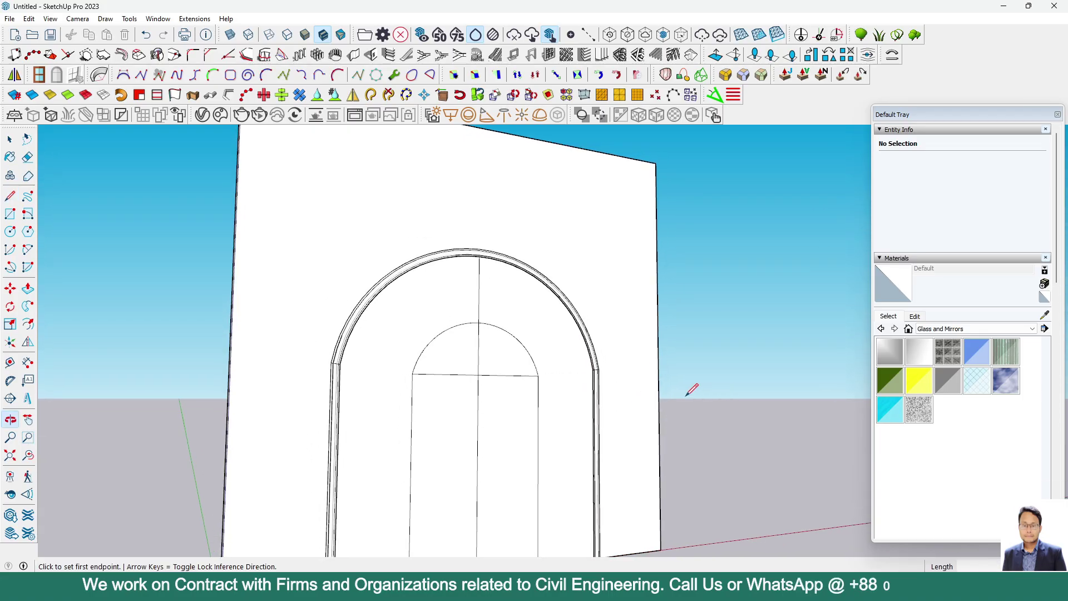
Extend the horizontal line from the inner arch's right spring point to the moulding's inner edge
scroll(589, 372, up, 6)
scroll(616, 369, up, 5)
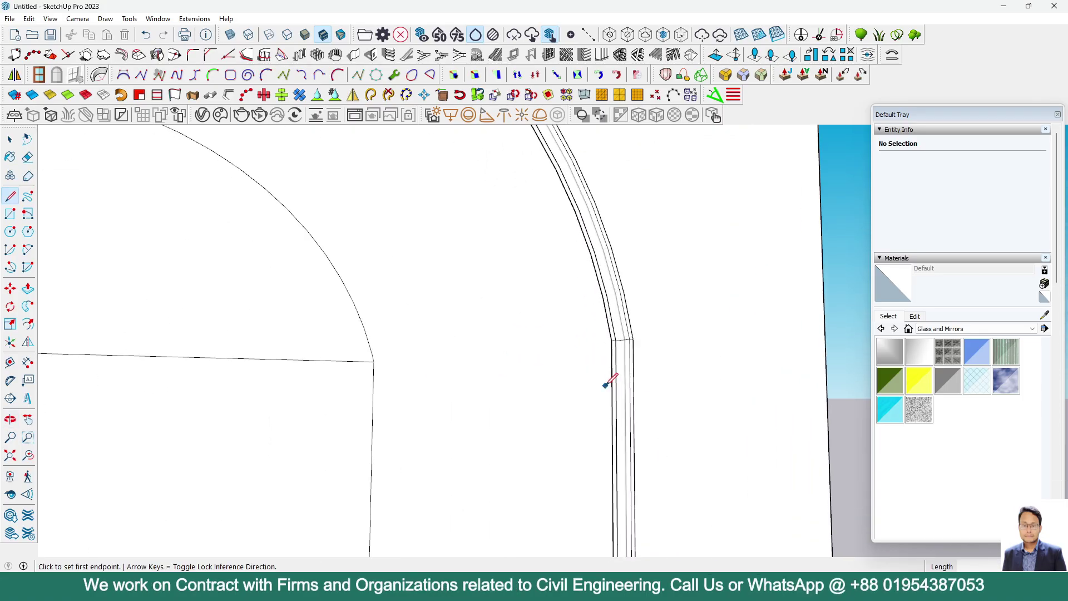
click(615, 361)
click(265, 351)
scroll(668, 400, down, 5)
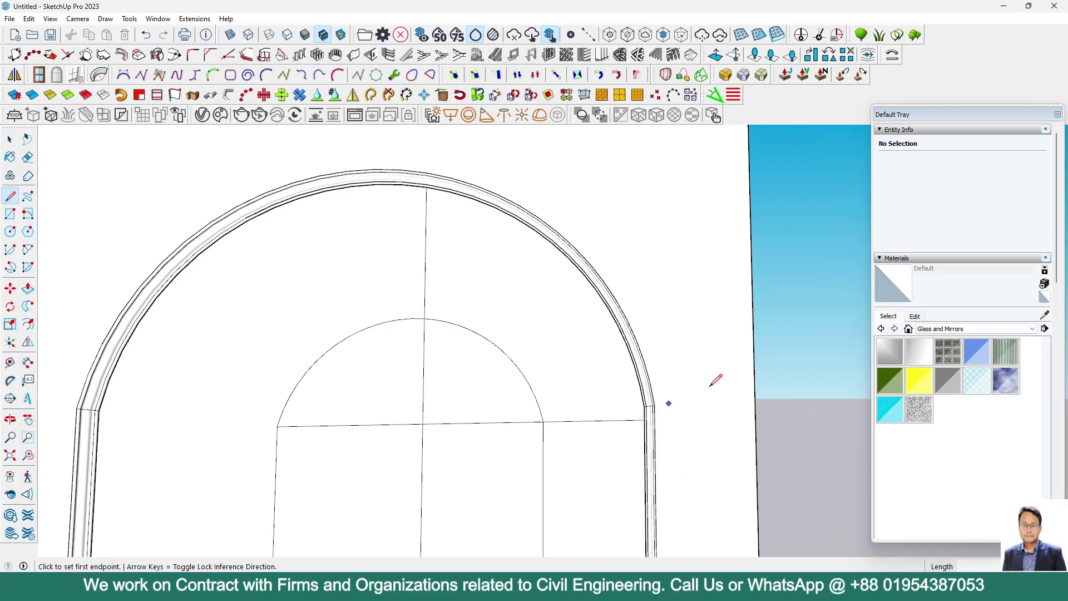
Extend the horizontal line 1' 6" along the red axis from the inner arch's left spring point to the moulding's inner edge
scroll(577, 429, down, 3)
scroll(489, 399, up, 6)
click(455, 406)
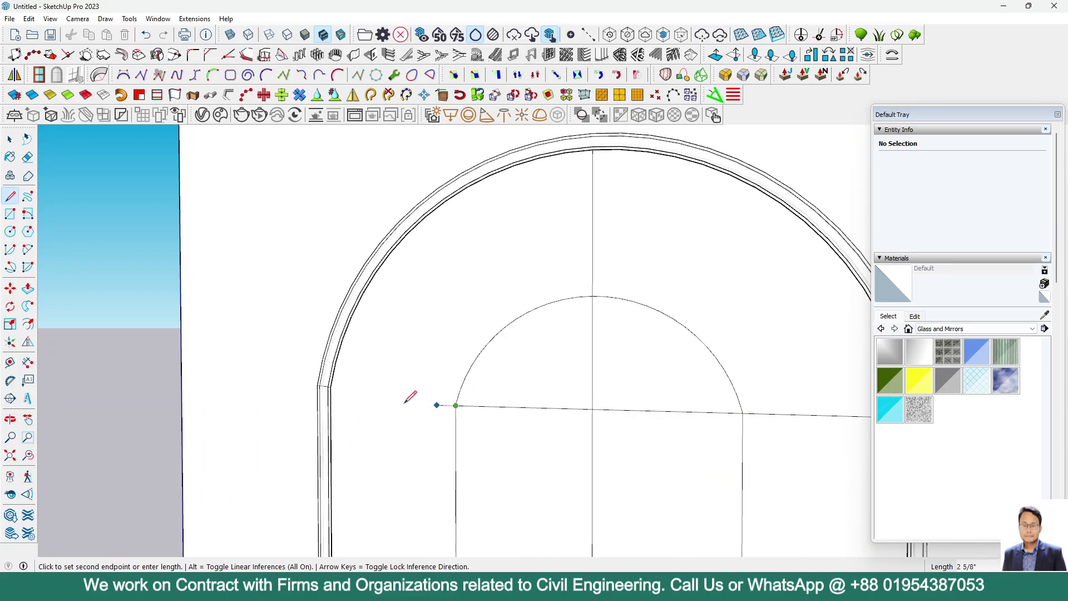
scroll(392, 405, up, 6)
middle_drag(370, 406, 190, 417)
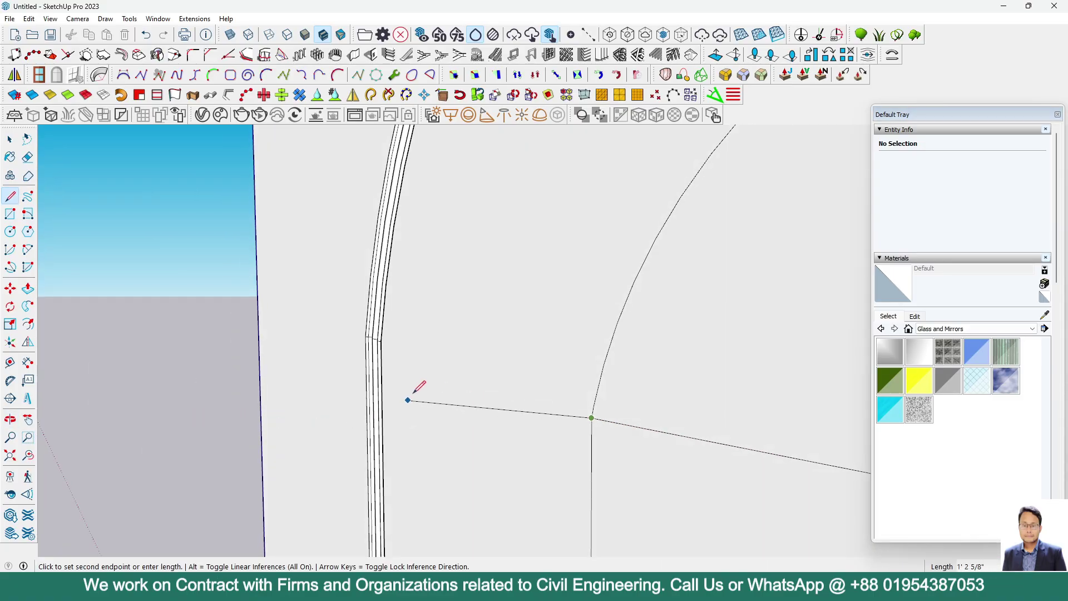
middle_drag(413, 393, 346, 347)
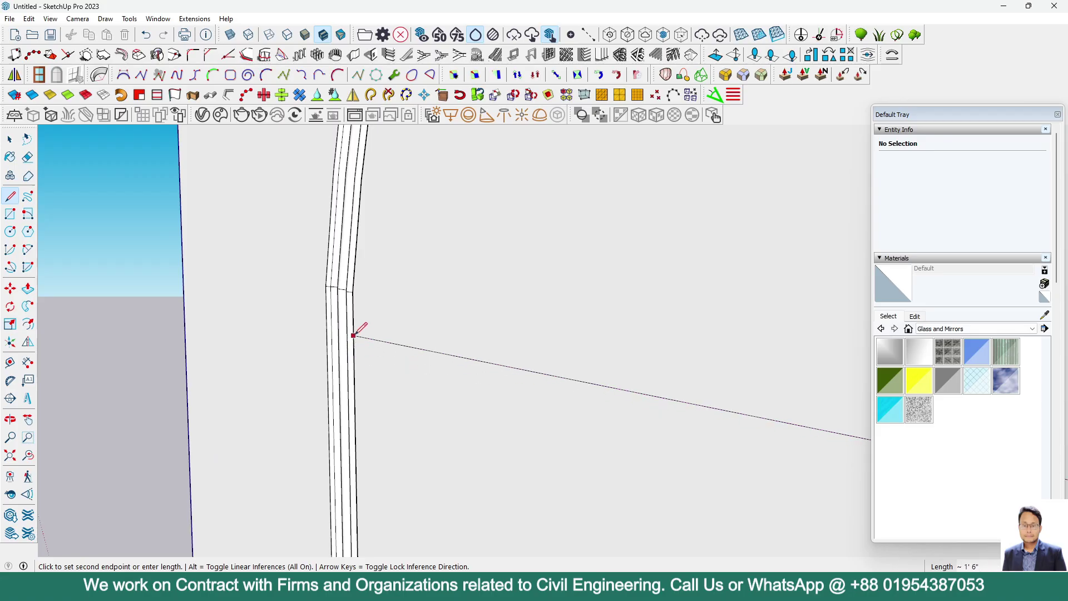
scroll(353, 358, up, 4)
scroll(352, 359, up, 2)
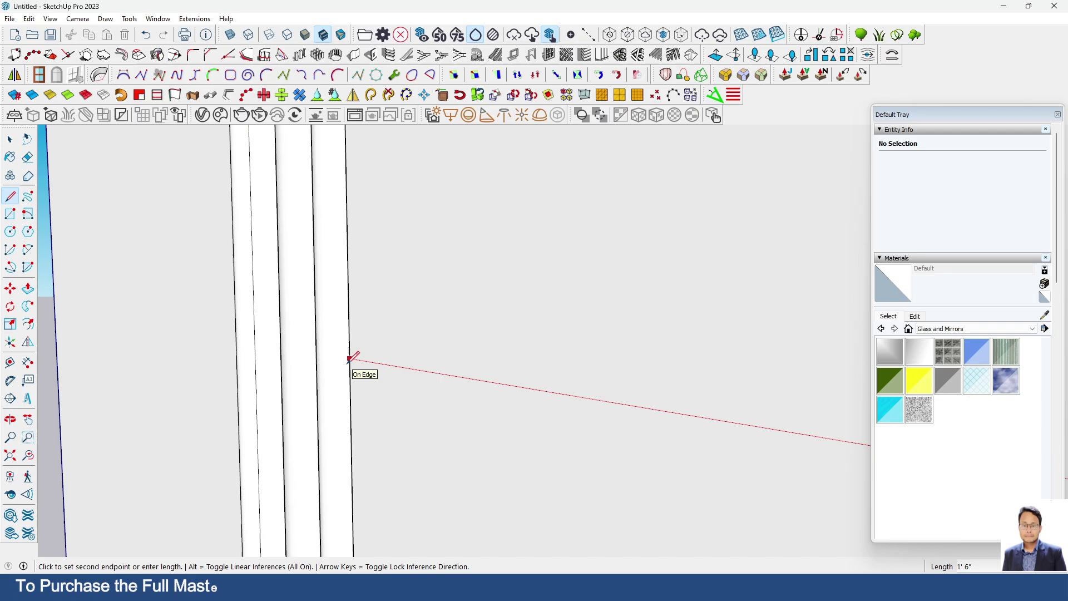
click(350, 359)
scroll(365, 353, down, 6)
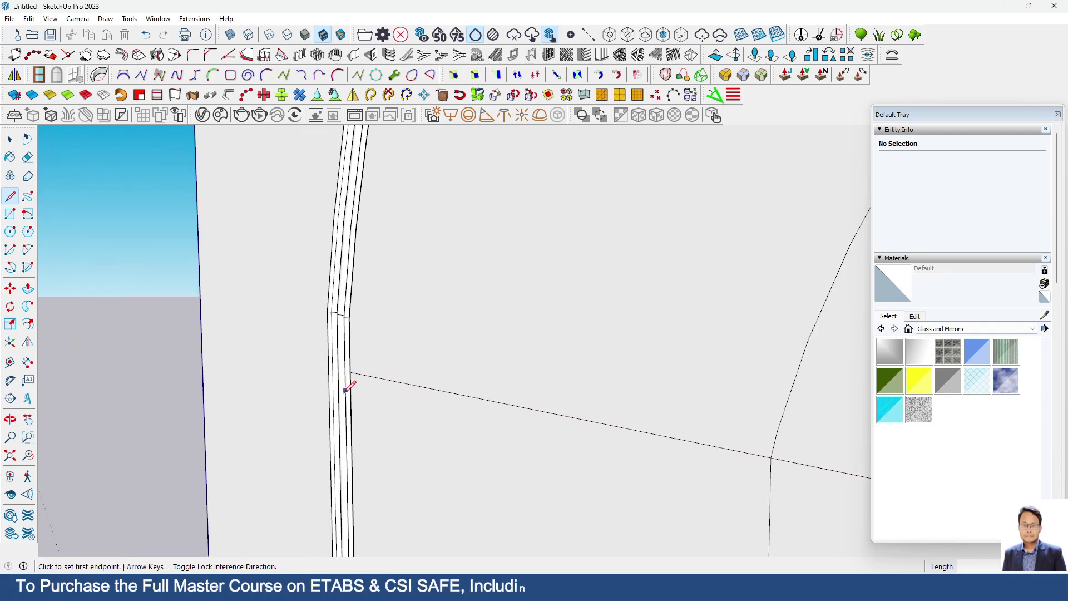
Draw a diagonal line from the centre intersection through the upper-left part of the inner arch to the outer arch
scroll(361, 369, down, 2)
middle_drag(540, 409, 818, 384)
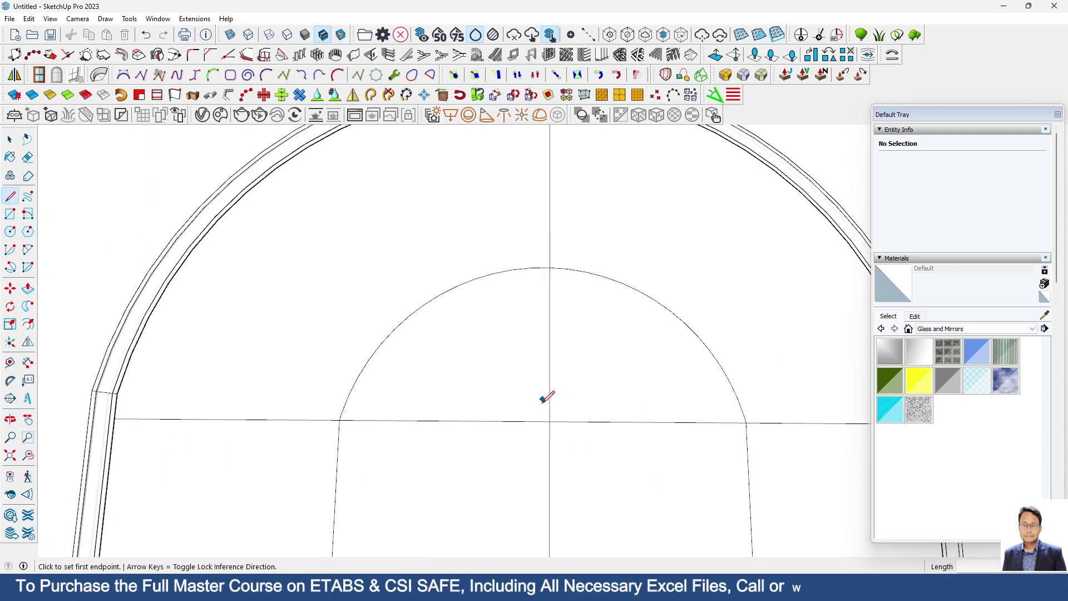
click(549, 420)
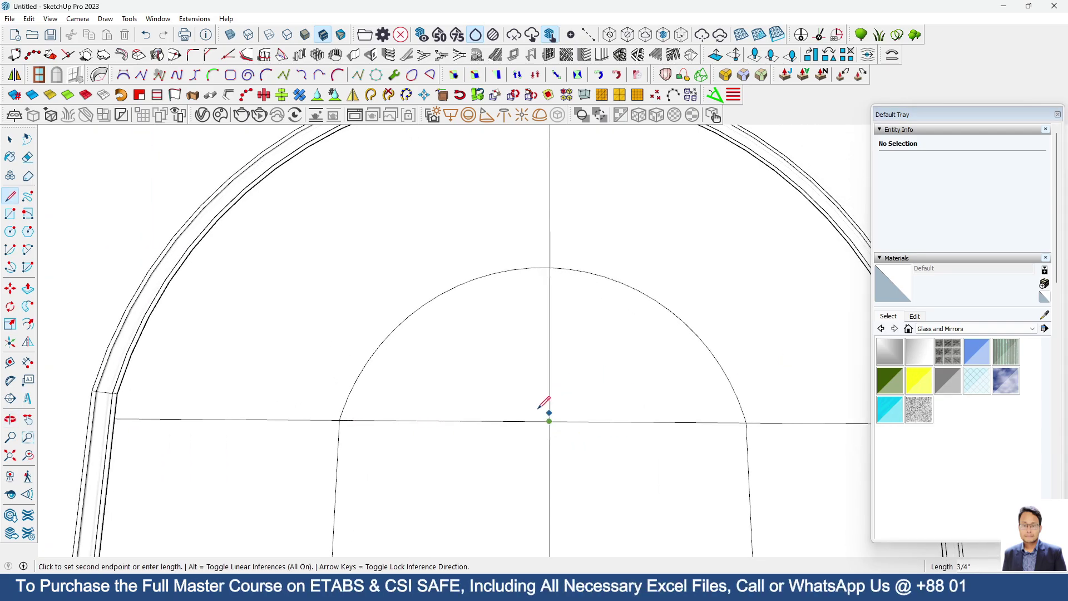
click(425, 305)
click(425, 305)
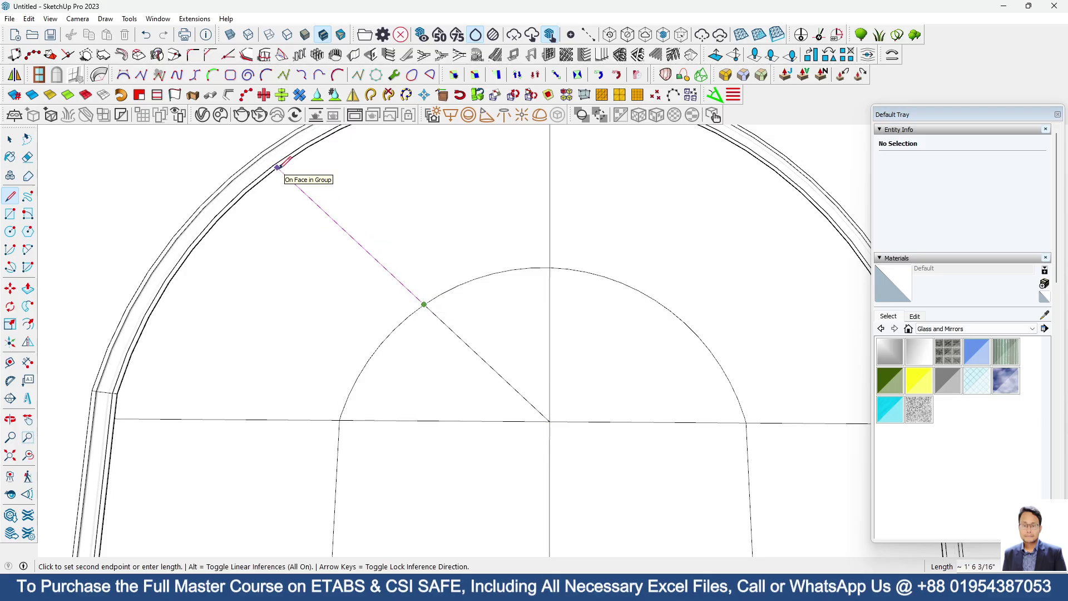
scroll(278, 166, up, 4)
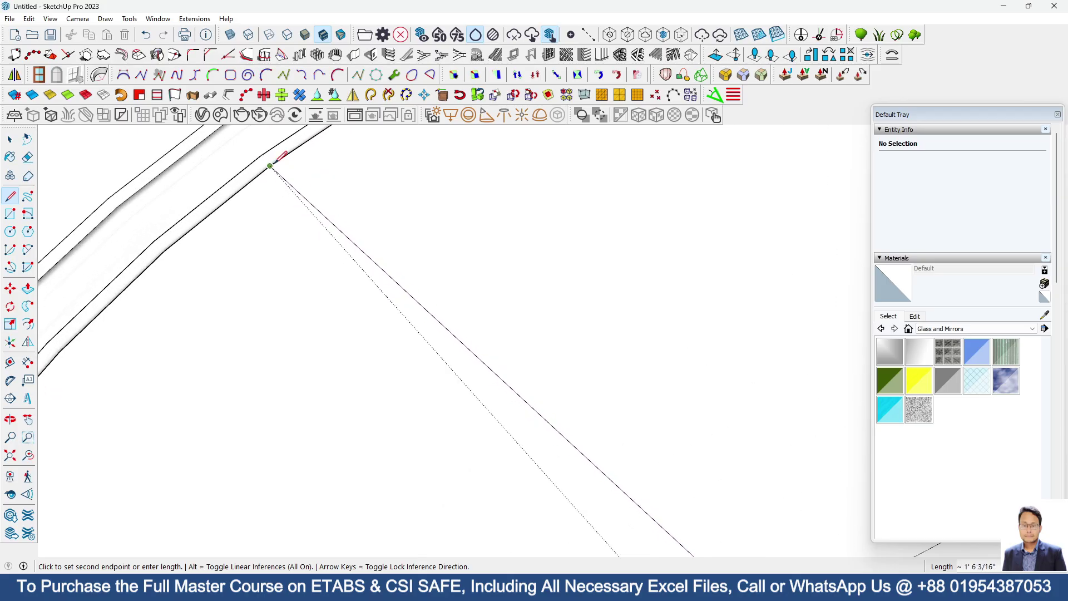
scroll(259, 221, down, 2)
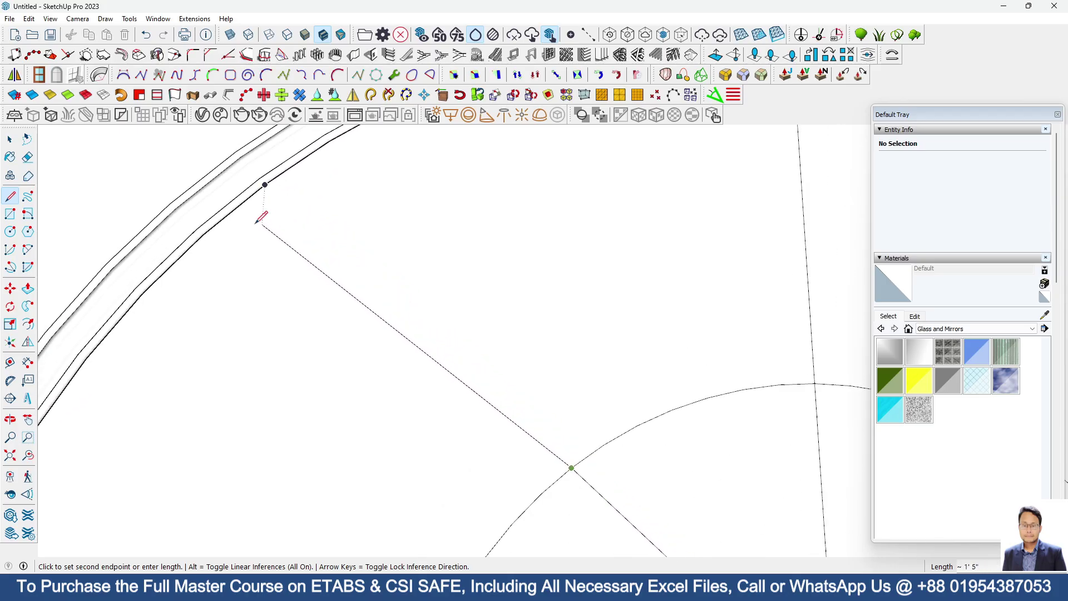
click(267, 184)
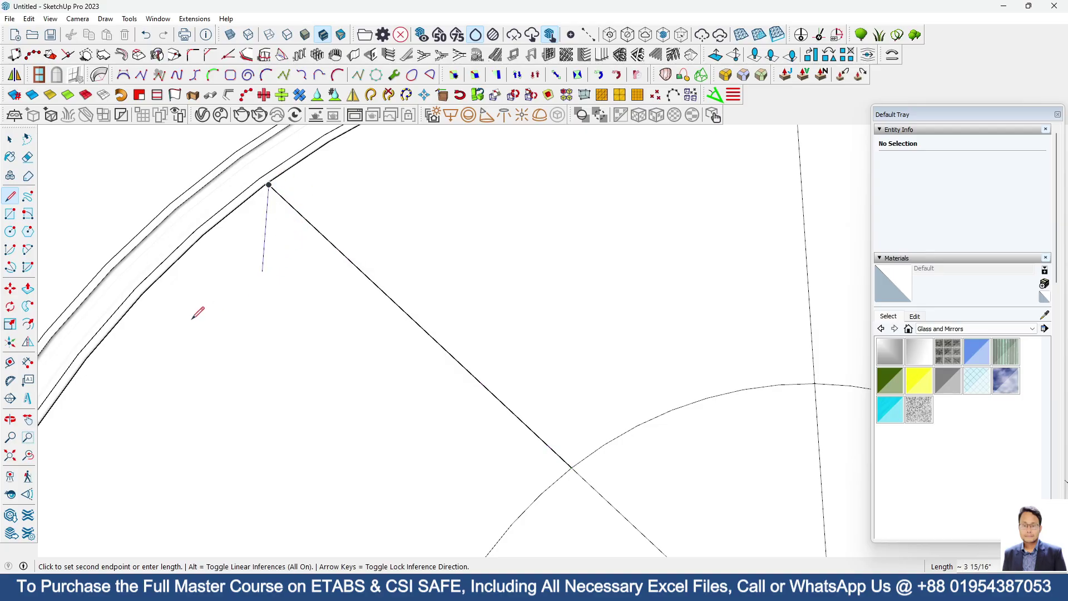
Delete the diagonal's outer segment between the inner arch and the moulding
scroll(198, 309, down, 2)
key(space)
scroll(217, 239, up, 3)
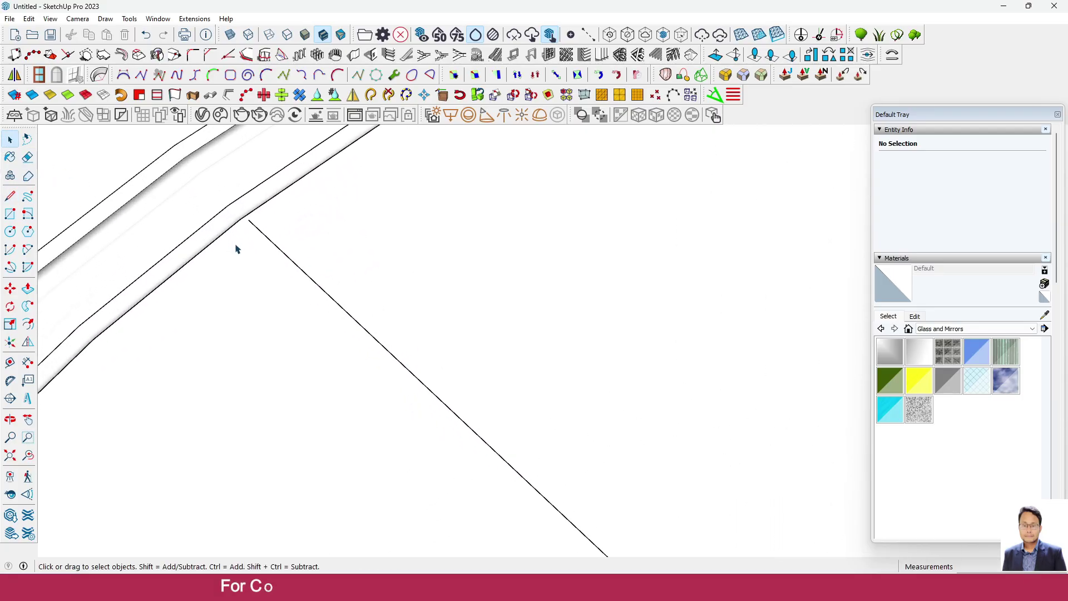
click(260, 212)
key(Delete)
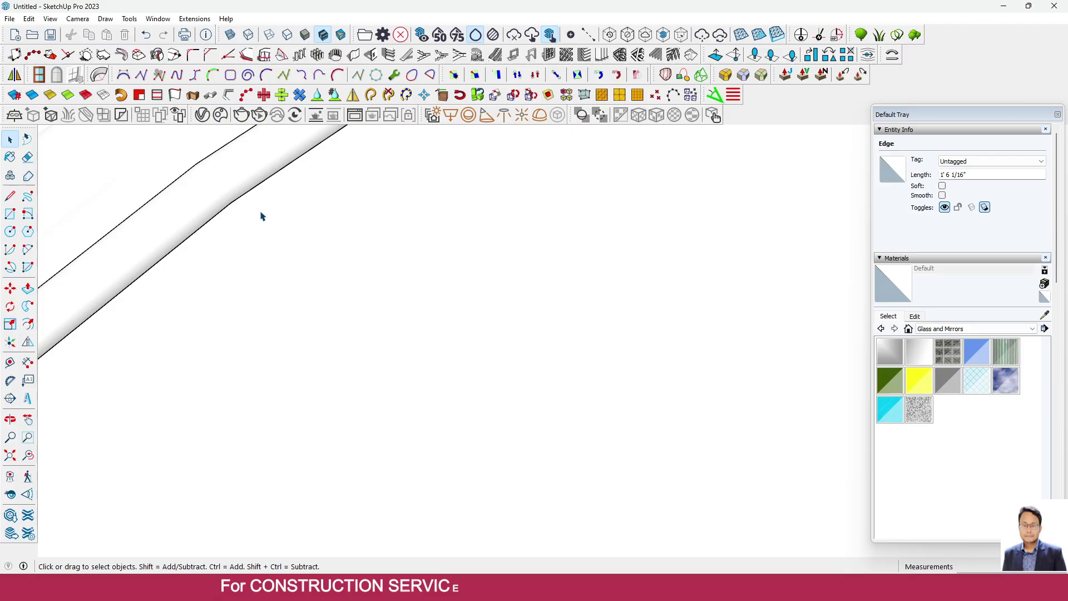
Draw a line about 1' 6 3/16" long from the diagonal's crossing with the inner arch to the moulding's inner edge
scroll(260, 197, down, 6)
key(l)
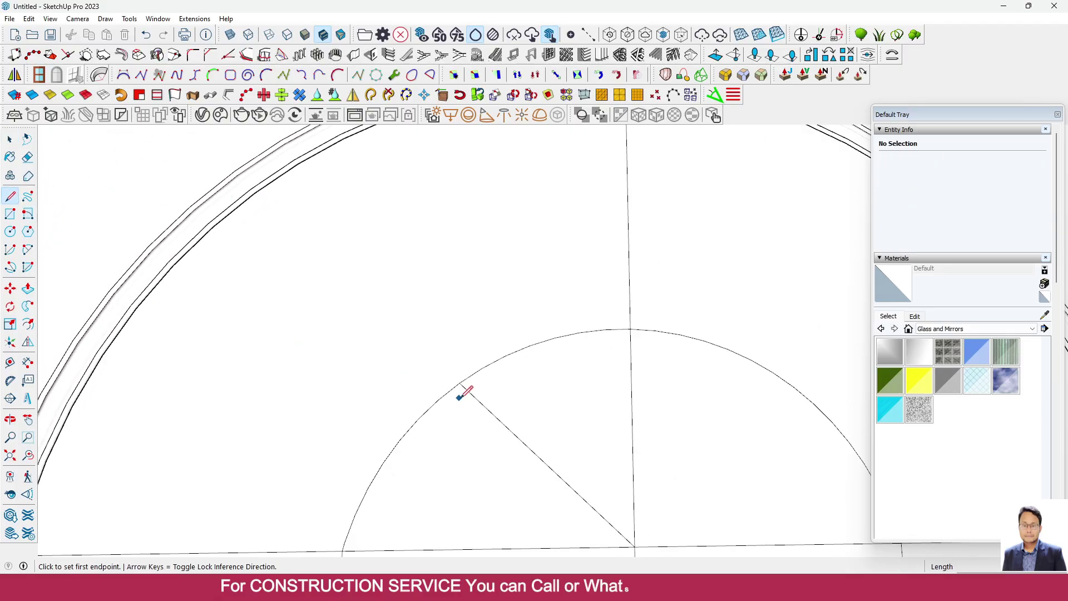
click(460, 382)
scroll(273, 170, up, 2)
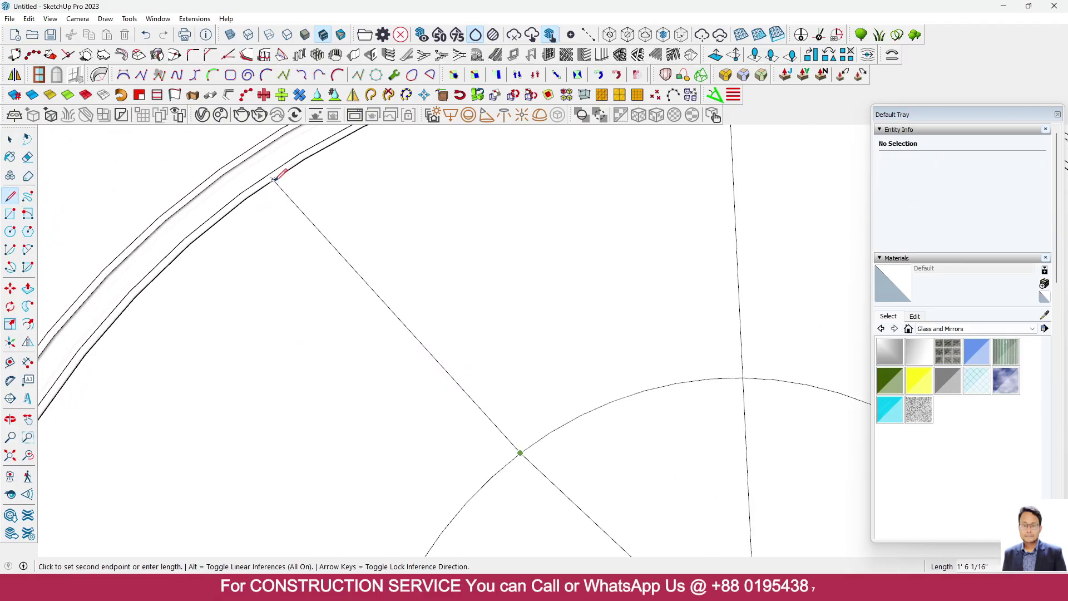
scroll(249, 195, up, 3)
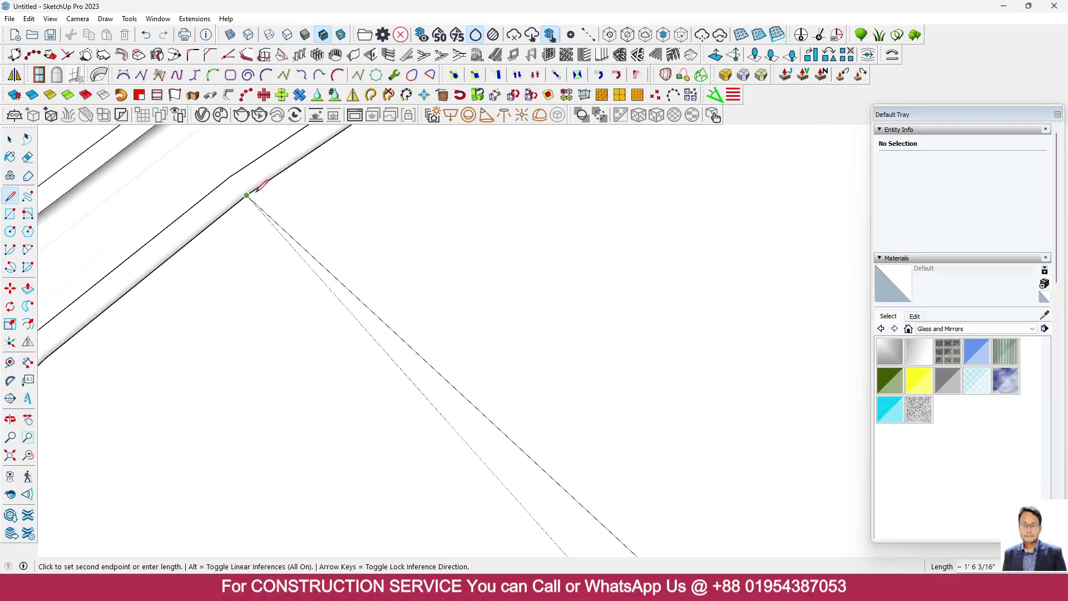
click(262, 184)
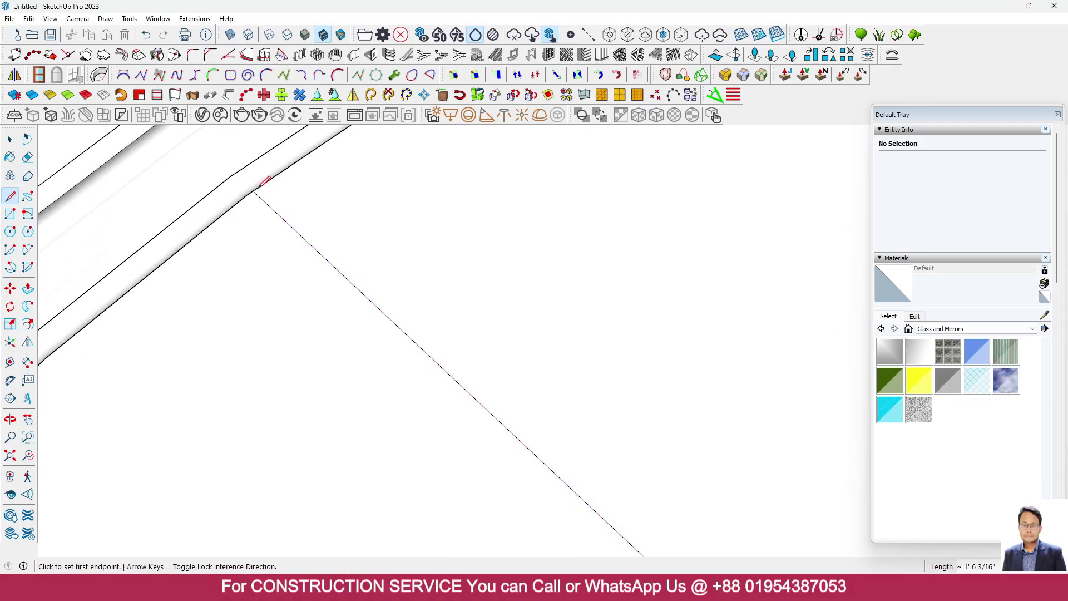
click(9, 139)
Mirror both diagonal segments to the right half of the arch about the vertical centre plane, keeping the originals
scroll(362, 241, down, 5)
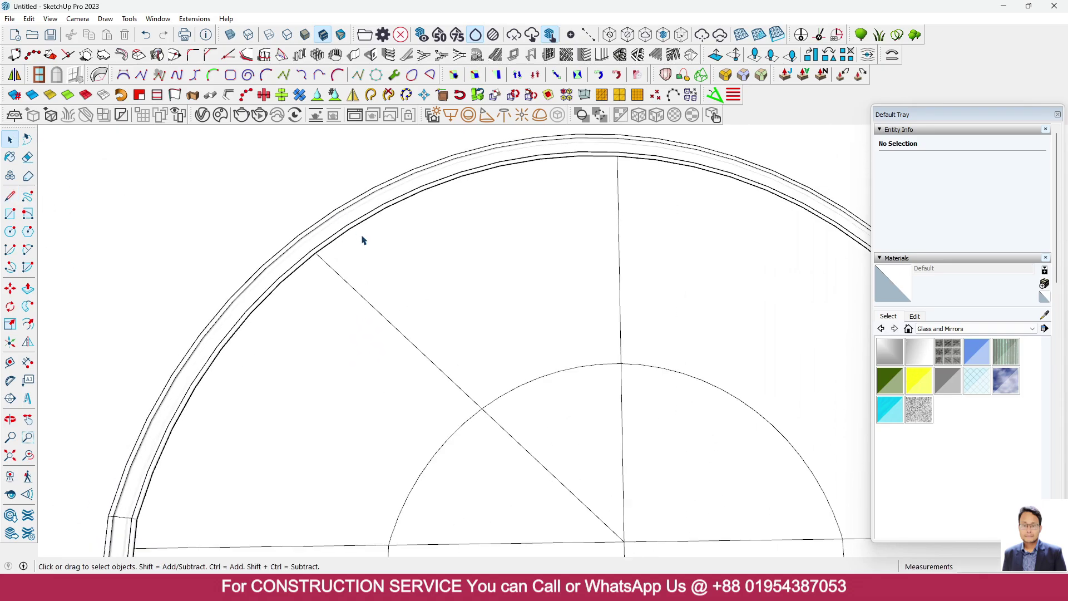
click(376, 315)
scroll(367, 311, down, 3)
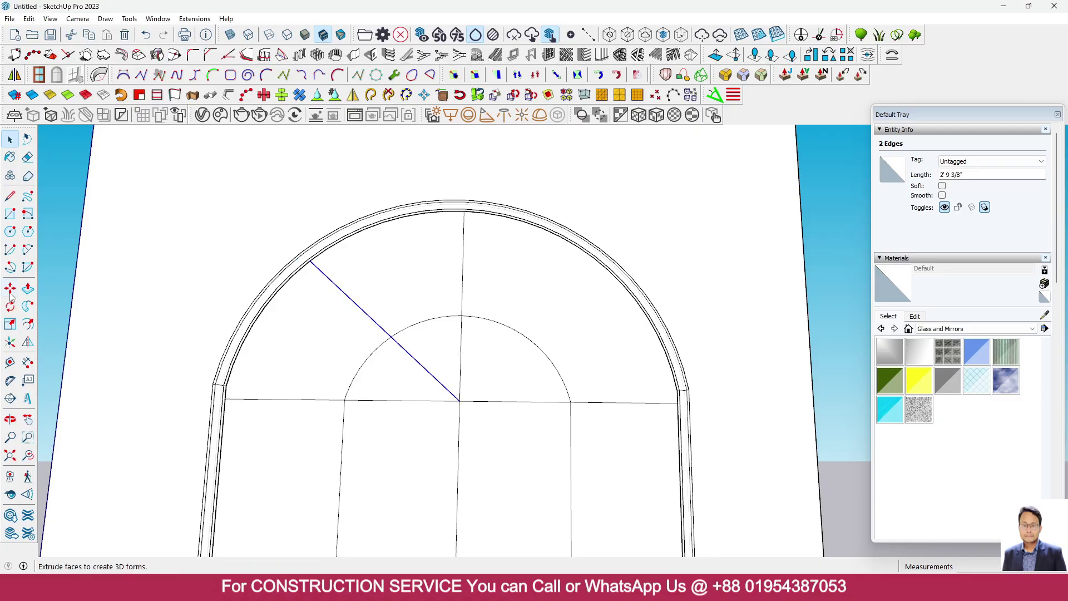
click(14, 77)
middle_drag(488, 362, 389, 538)
click(477, 371)
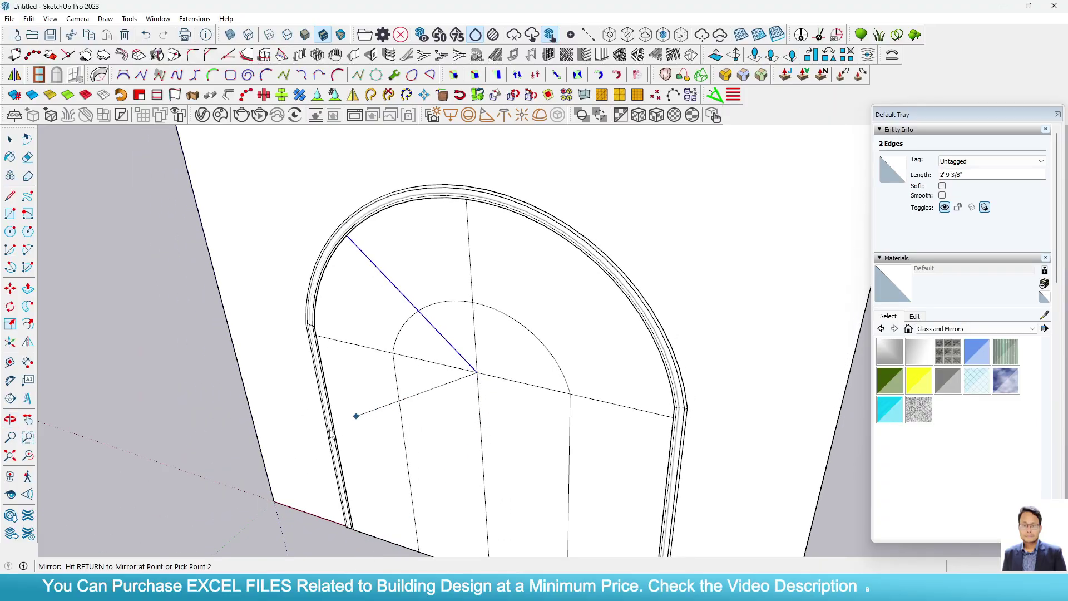
middle_drag(289, 443, 194, 511)
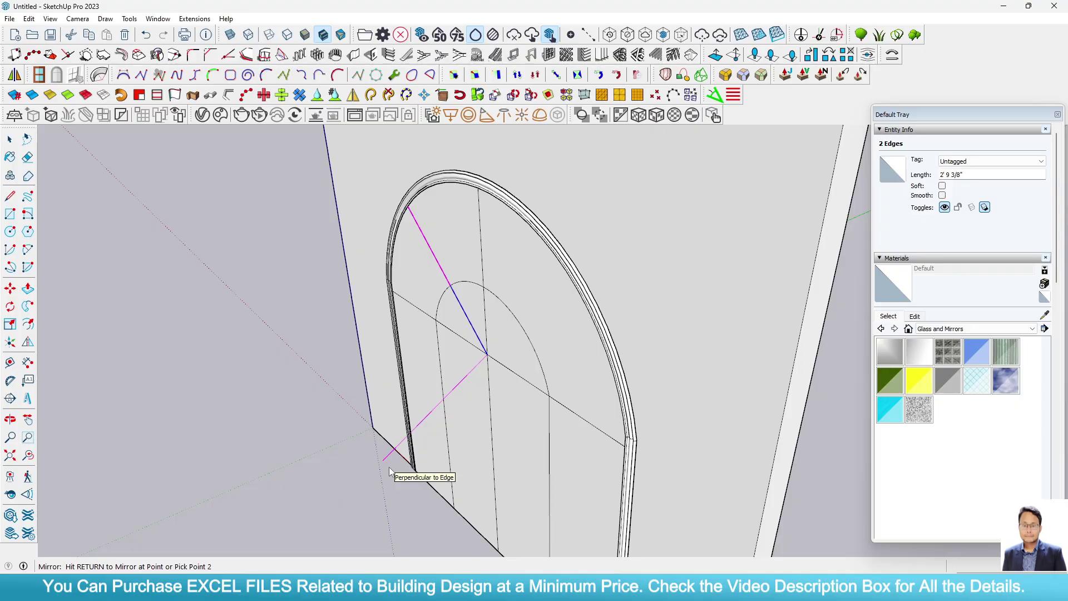
middle_drag(384, 472, 284, 391)
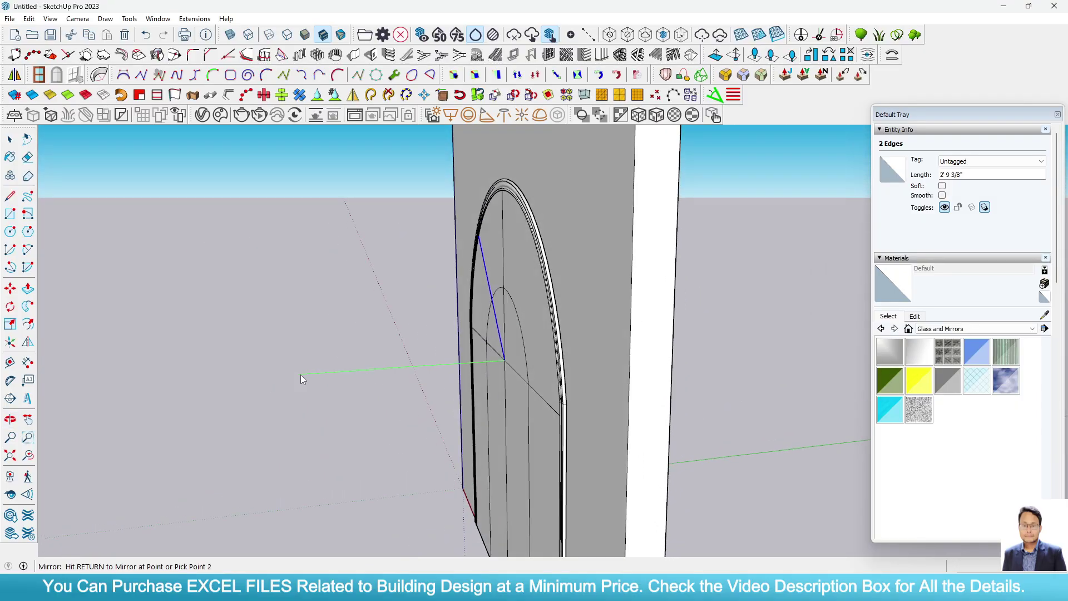
click(301, 375)
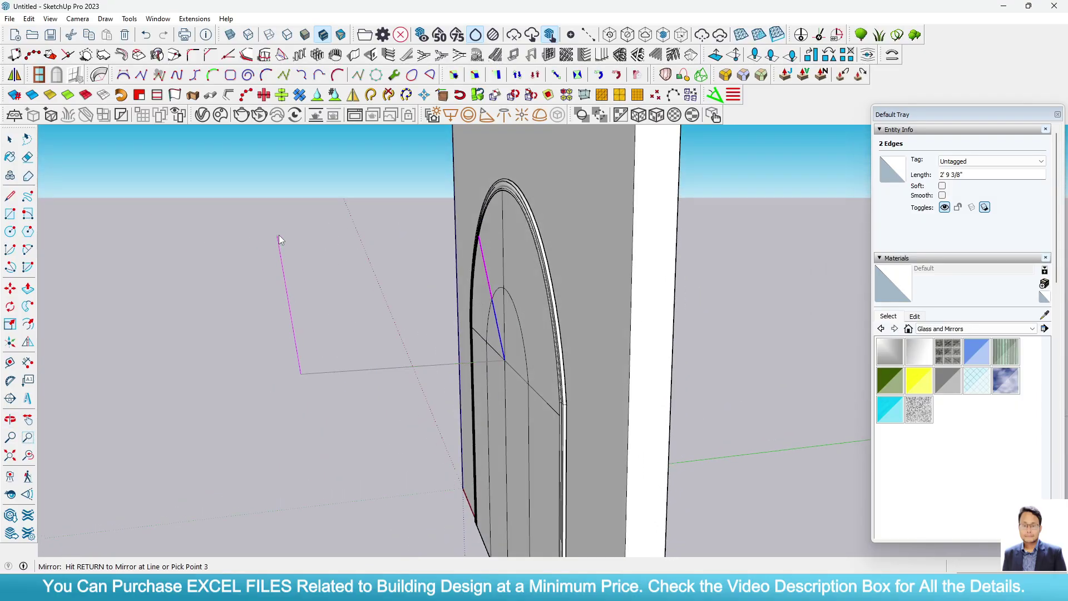
click(292, 206)
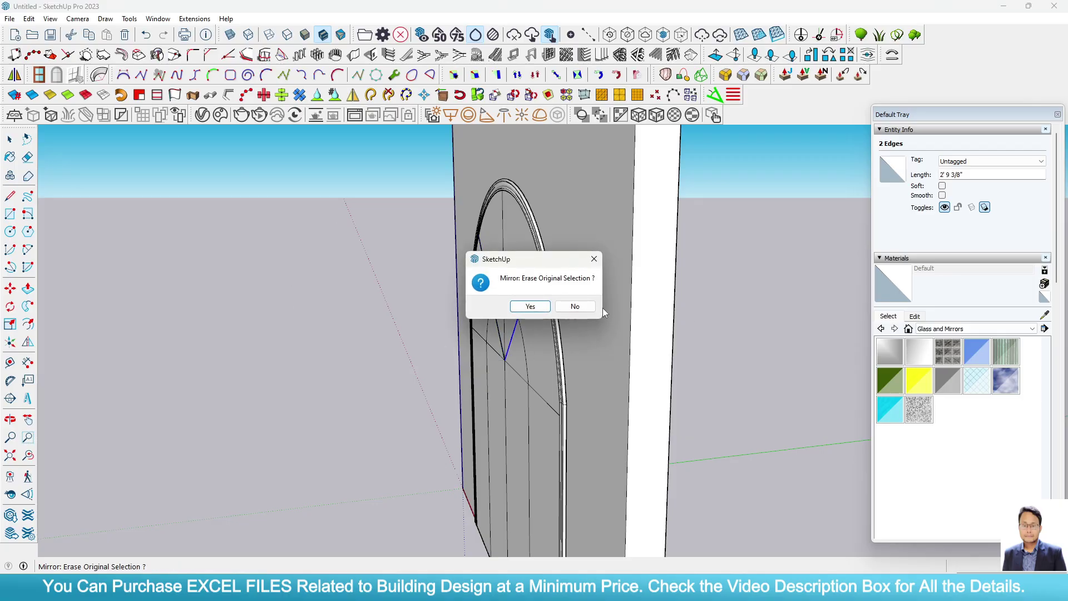
click(575, 306)
middle_drag(525, 381, 818, 356)
scroll(265, 349, down, 2)
scroll(417, 289, up, 3)
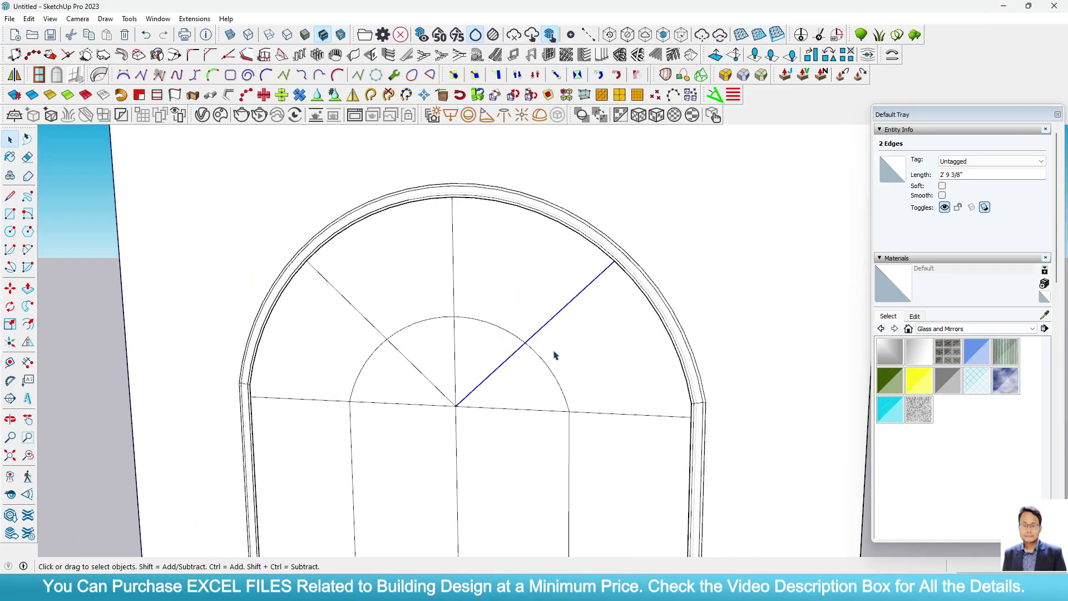
scroll(498, 289, down, 4)
click(111, 245)
Draw a 6' horizontal line across the lower part of the window between the moulding's two straight inner edges
scroll(582, 402, up, 2)
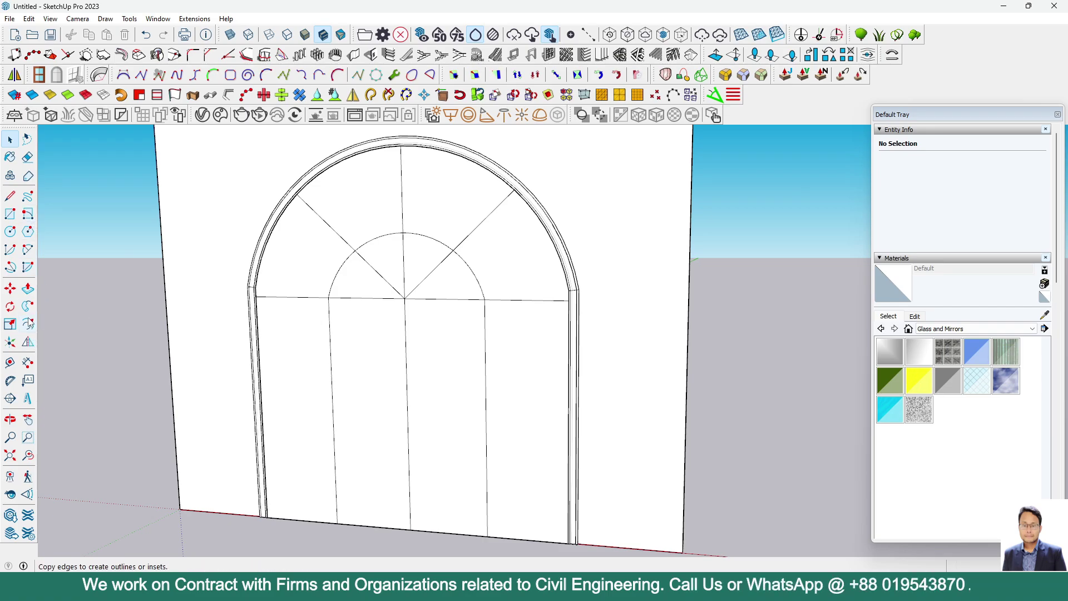
click(10, 196)
scroll(284, 443, up, 5)
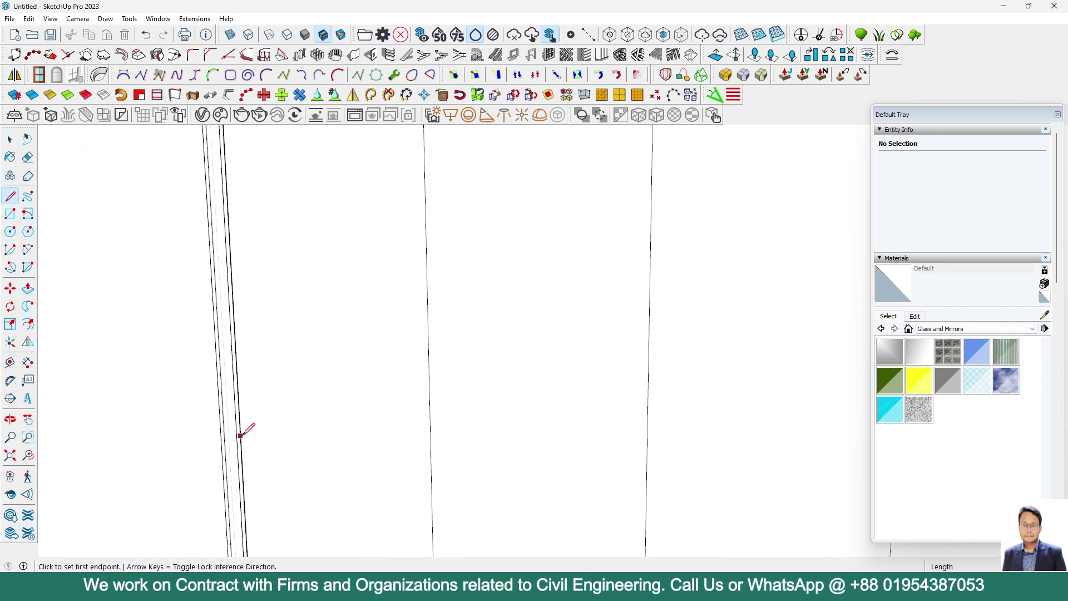
click(240, 434)
scroll(389, 400, down, 5)
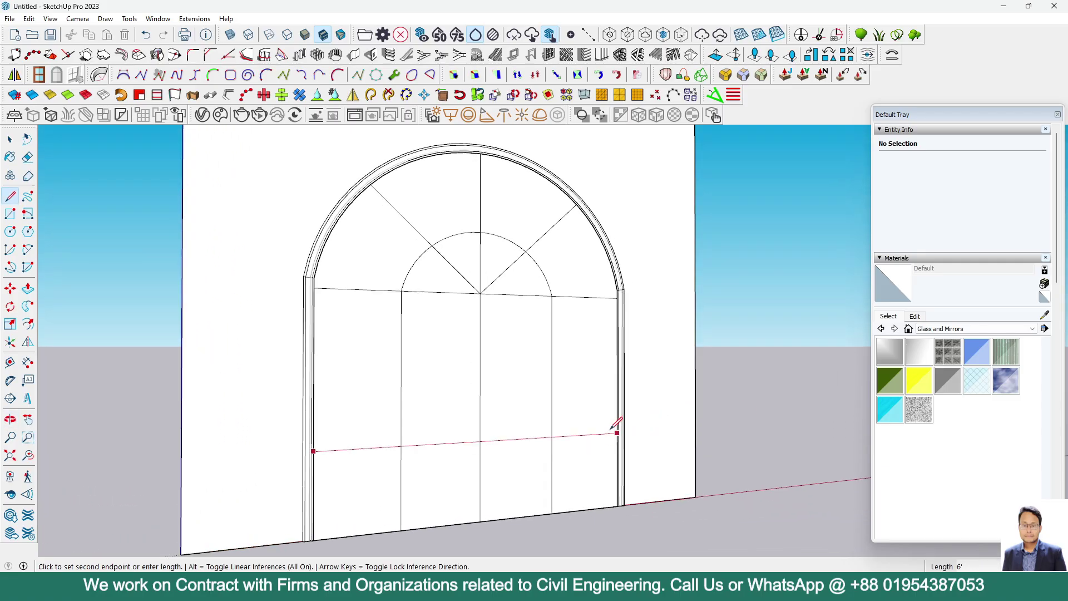
scroll(613, 429, up, 3)
click(625, 435)
key(space)
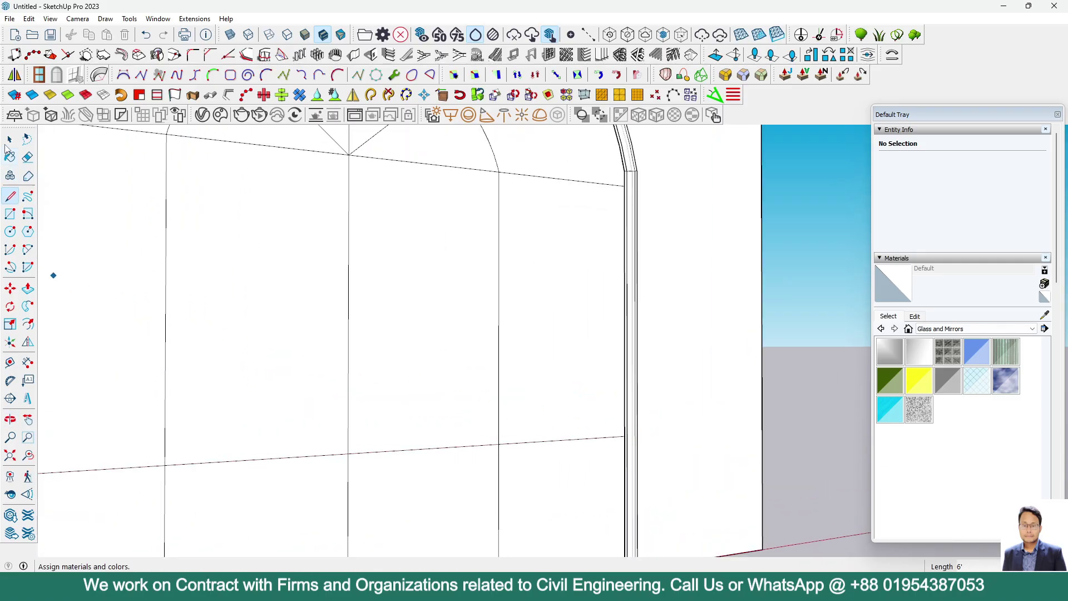
scroll(382, 345, down, 3)
middle_drag(487, 405, 421, 383)
click(385, 333)
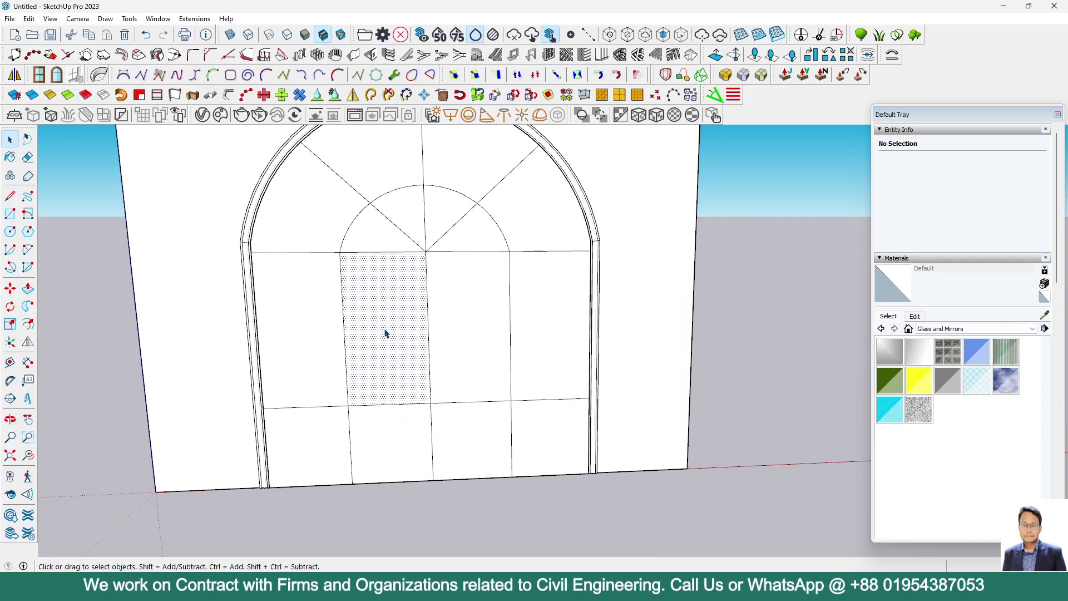
triple_click(383, 338)
scroll(381, 337, down, 2)
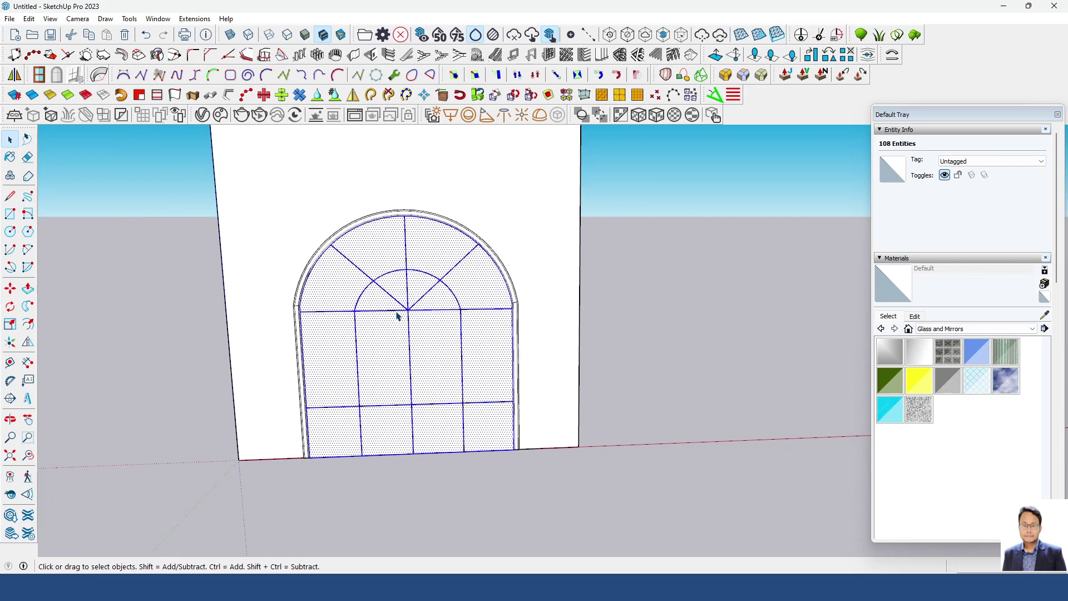
click(810, 267)
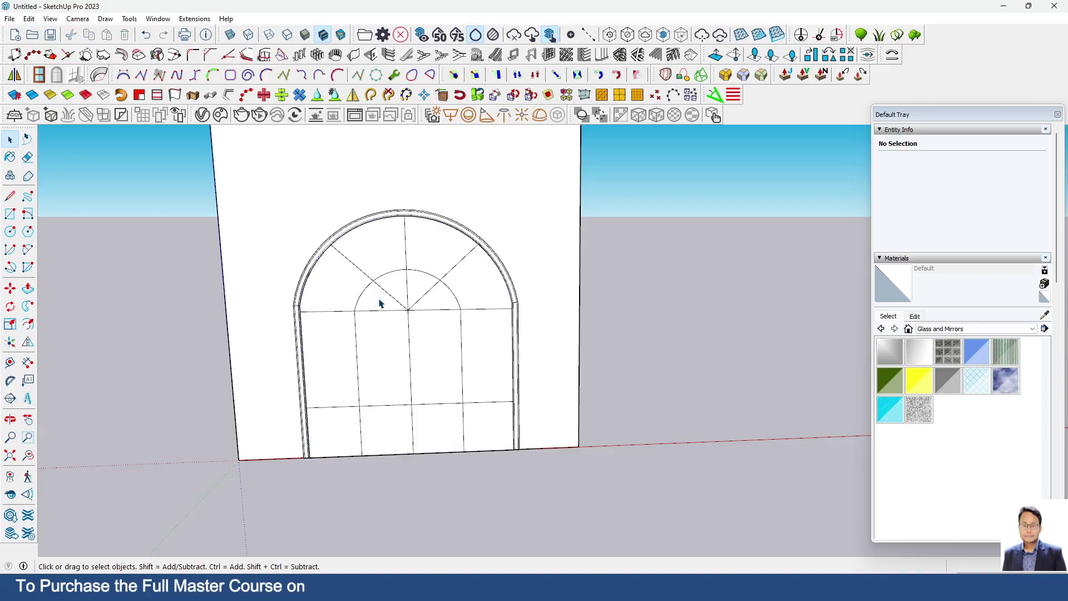
Start Lattice Maker on all connected window faces and edges, setting the lattice width and depth to 1
click(385, 333)
triple_click(386, 334)
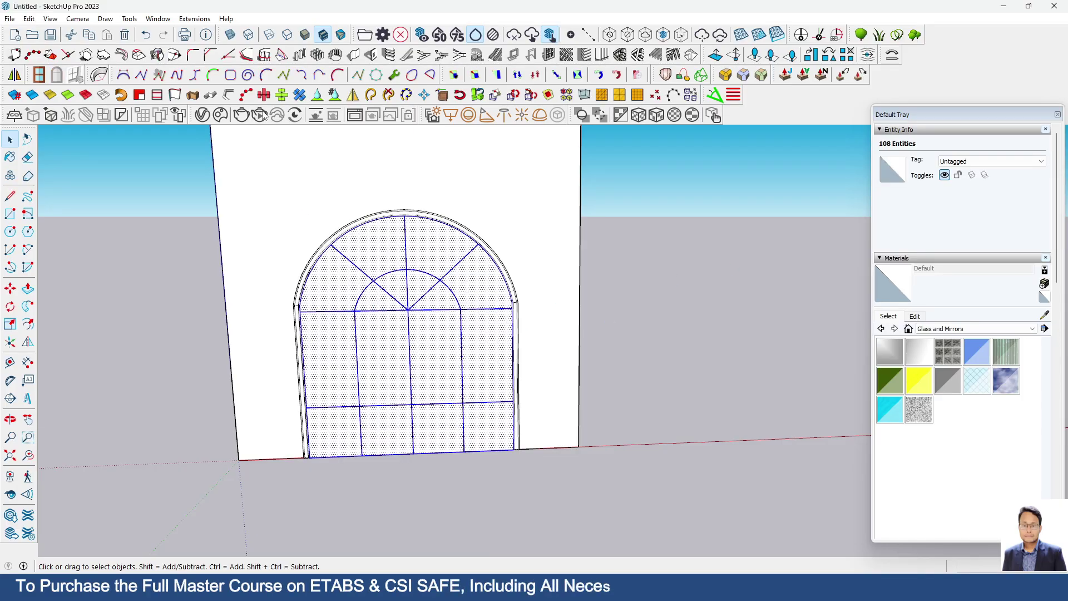
click(207, 19)
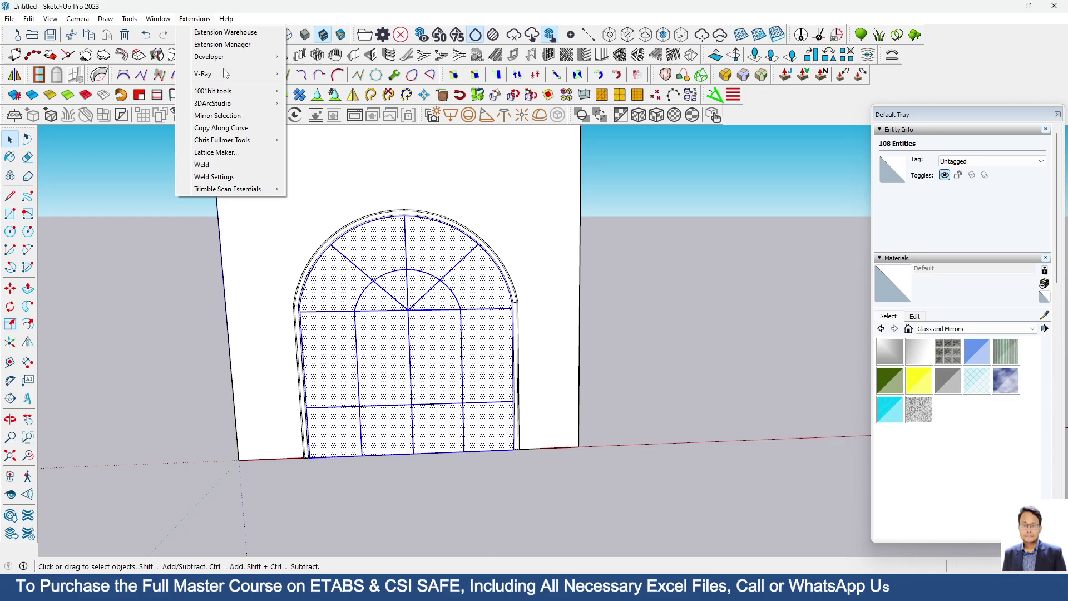
click(241, 153)
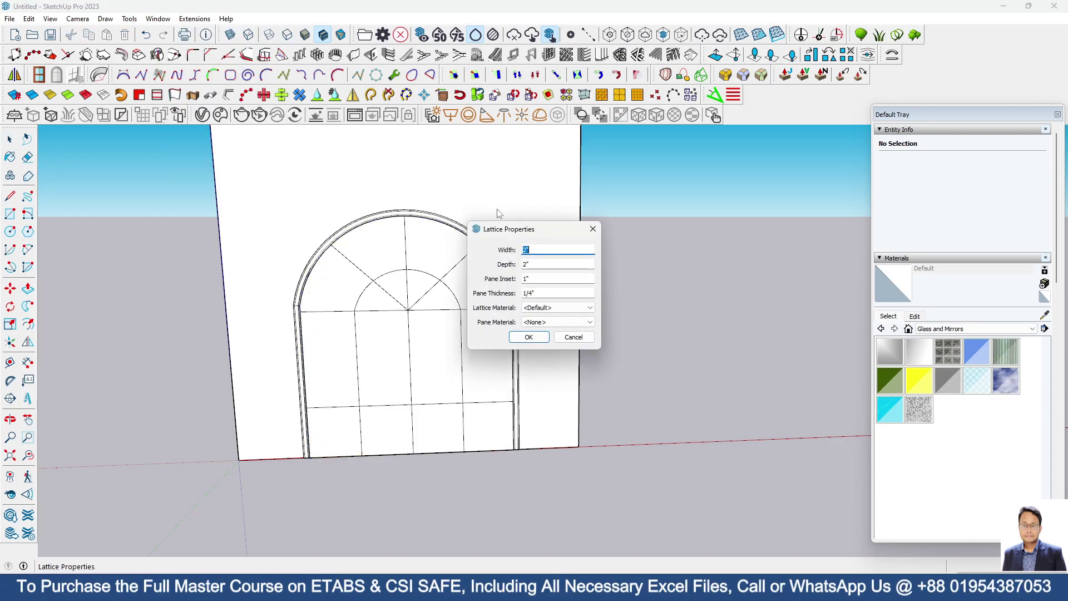
drag(508, 236, 680, 209)
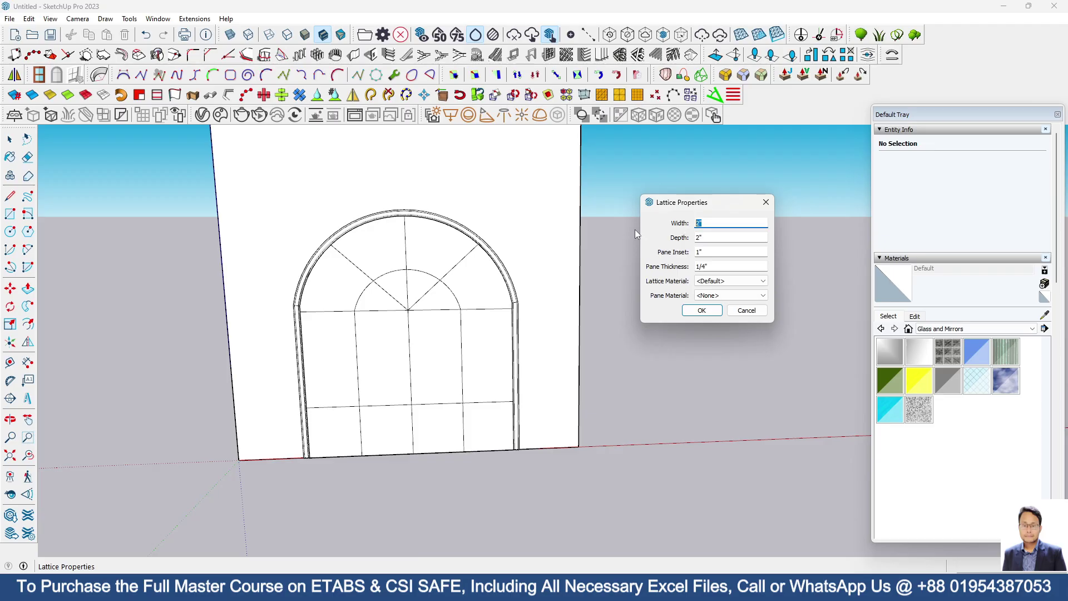
text(1)
Set the lattice material to Gray and the pane material to 'Glass', and generate the lattice
click(714, 282)
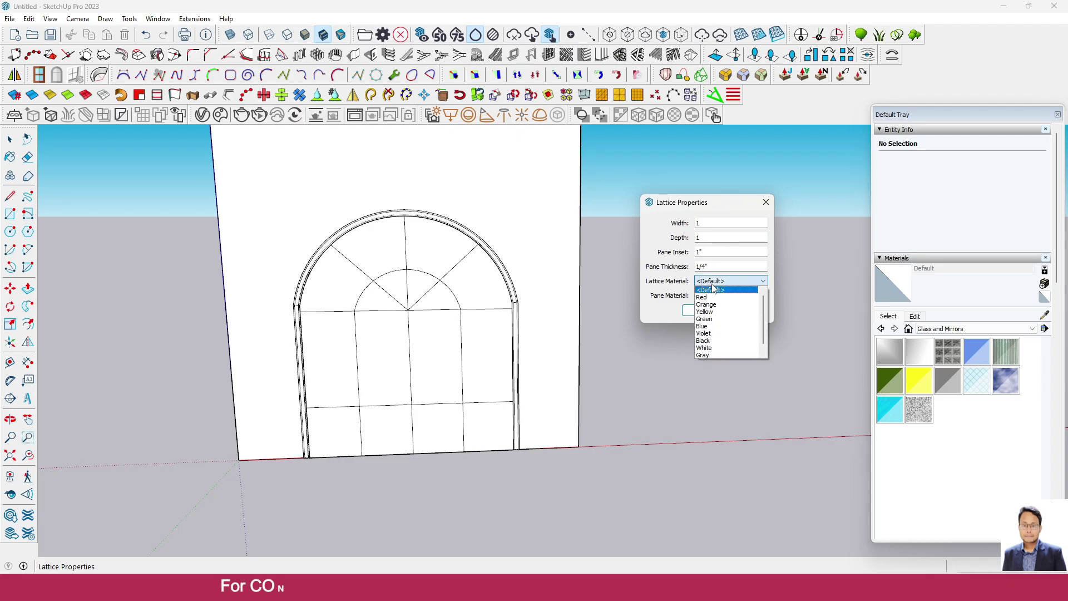
click(712, 355)
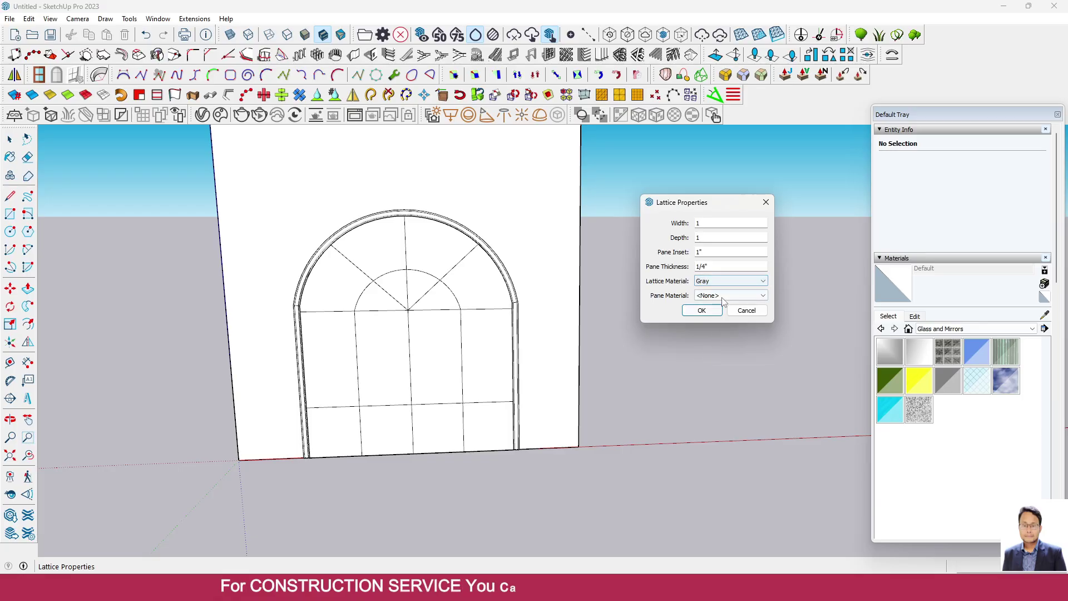
click(723, 295)
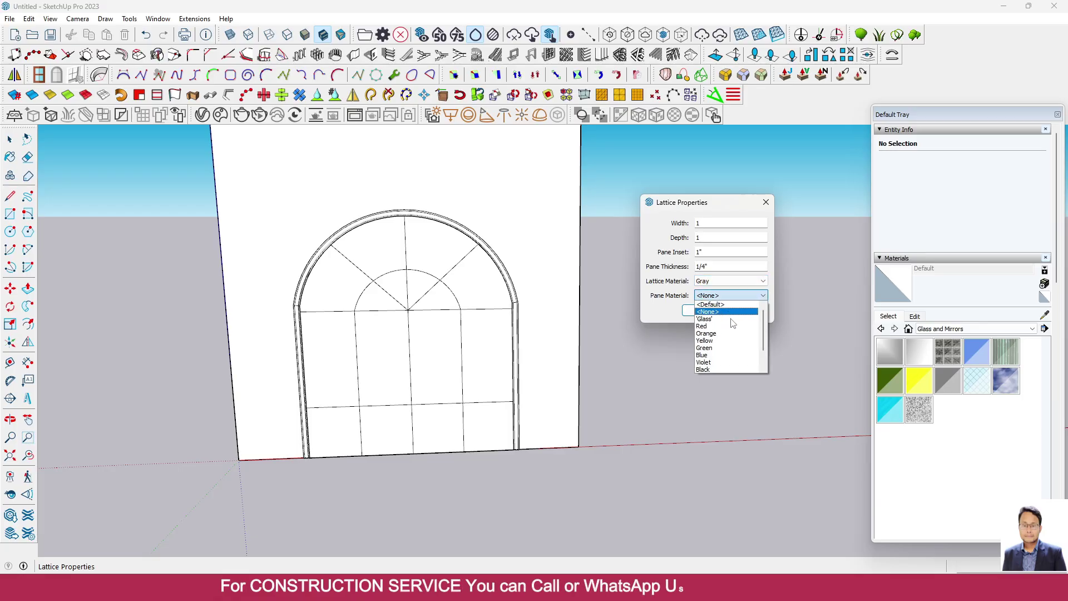
click(717, 319)
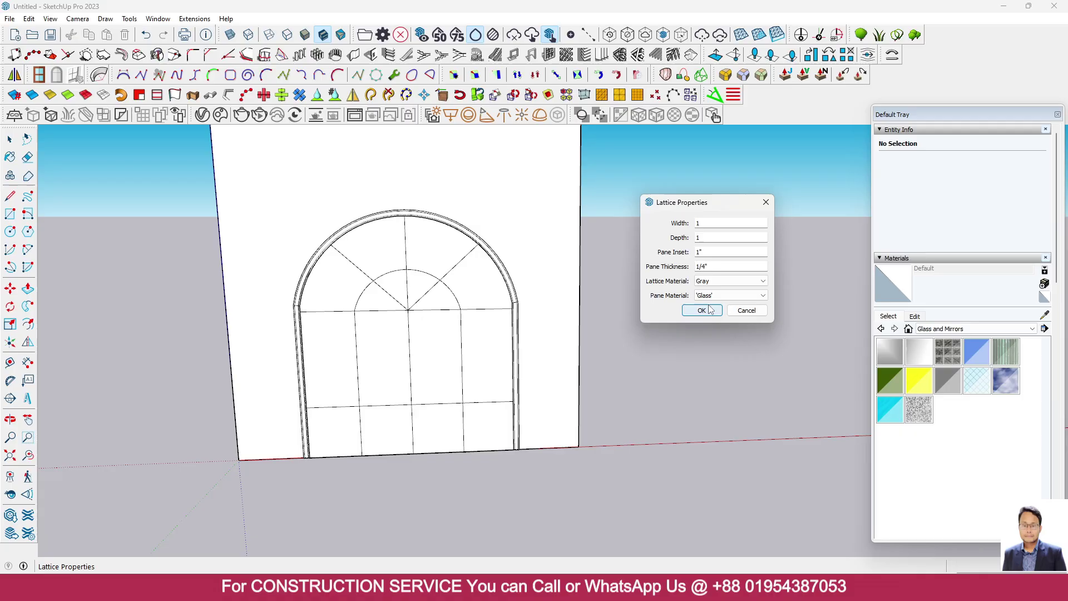
click(710, 315)
Examine the window's lattice bars and glass panes from several angles and distances
scroll(409, 461, up, 3)
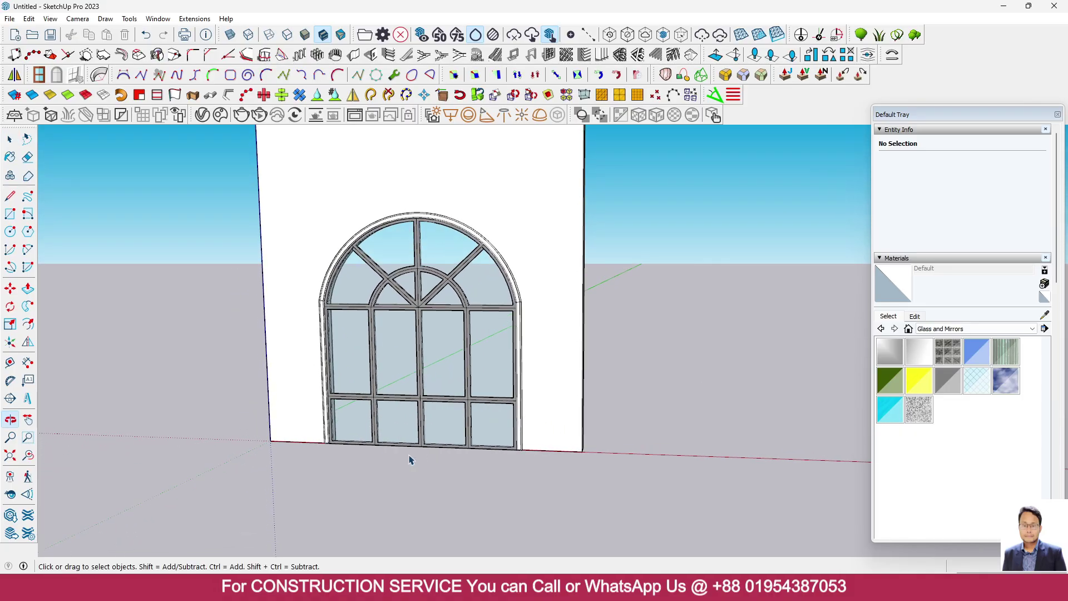
middle_drag(395, 462, 489, 381)
scroll(368, 457, down, 3)
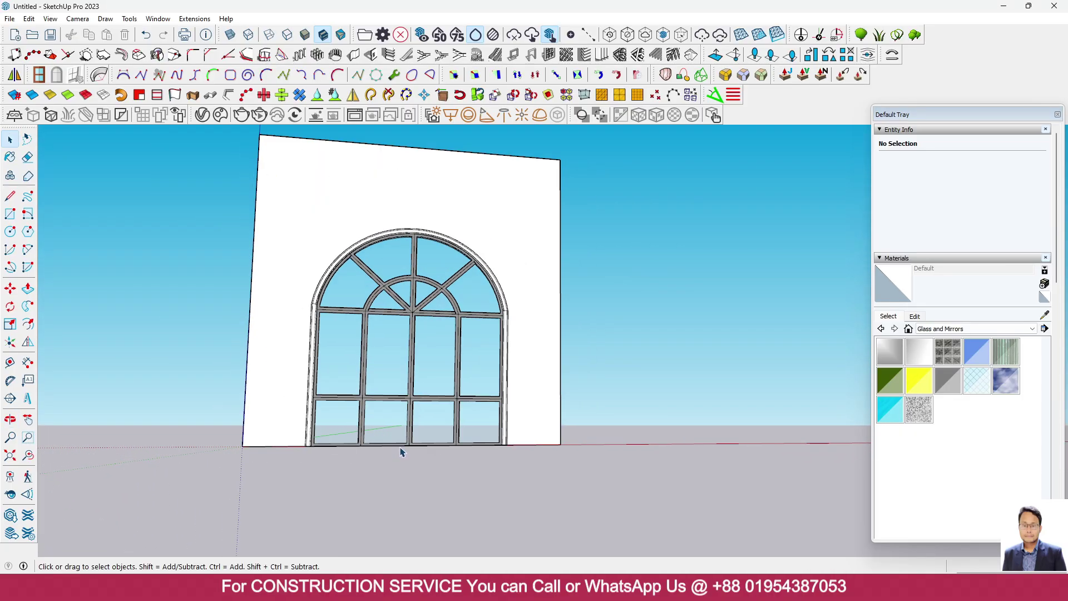
middle_drag(401, 450, 356, 479)
scroll(350, 476, up, 1)
scroll(389, 483, down, 1)
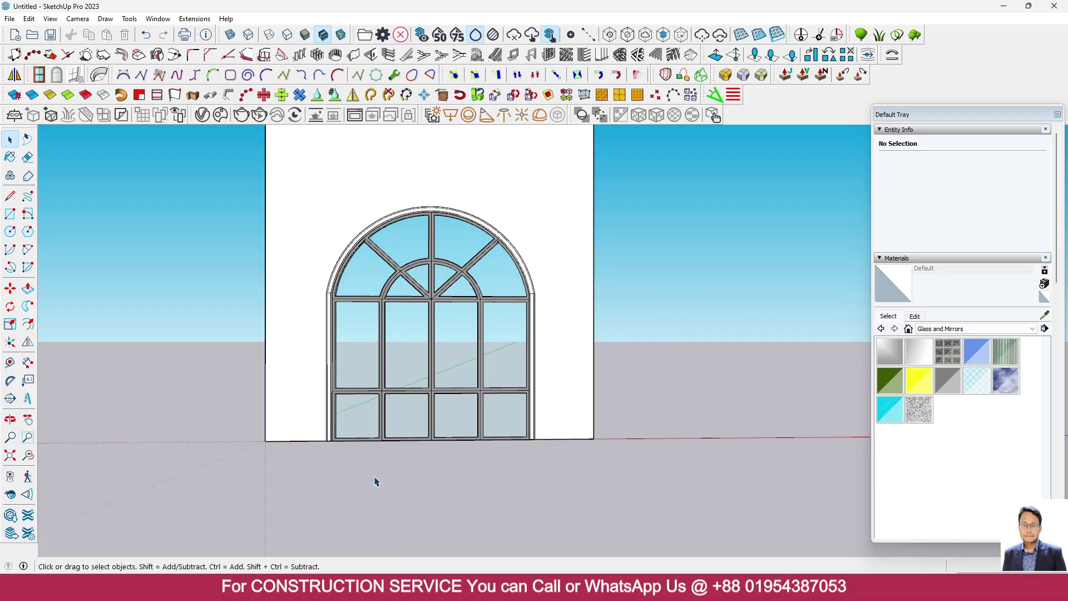
scroll(503, 483, down, 1)
scroll(351, 349, up, 2)
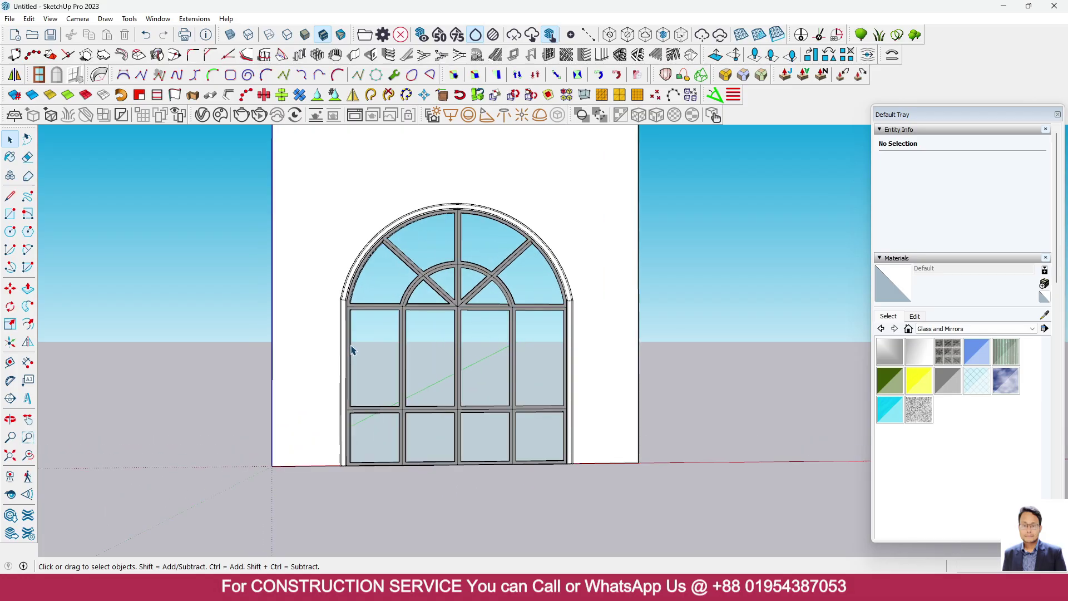